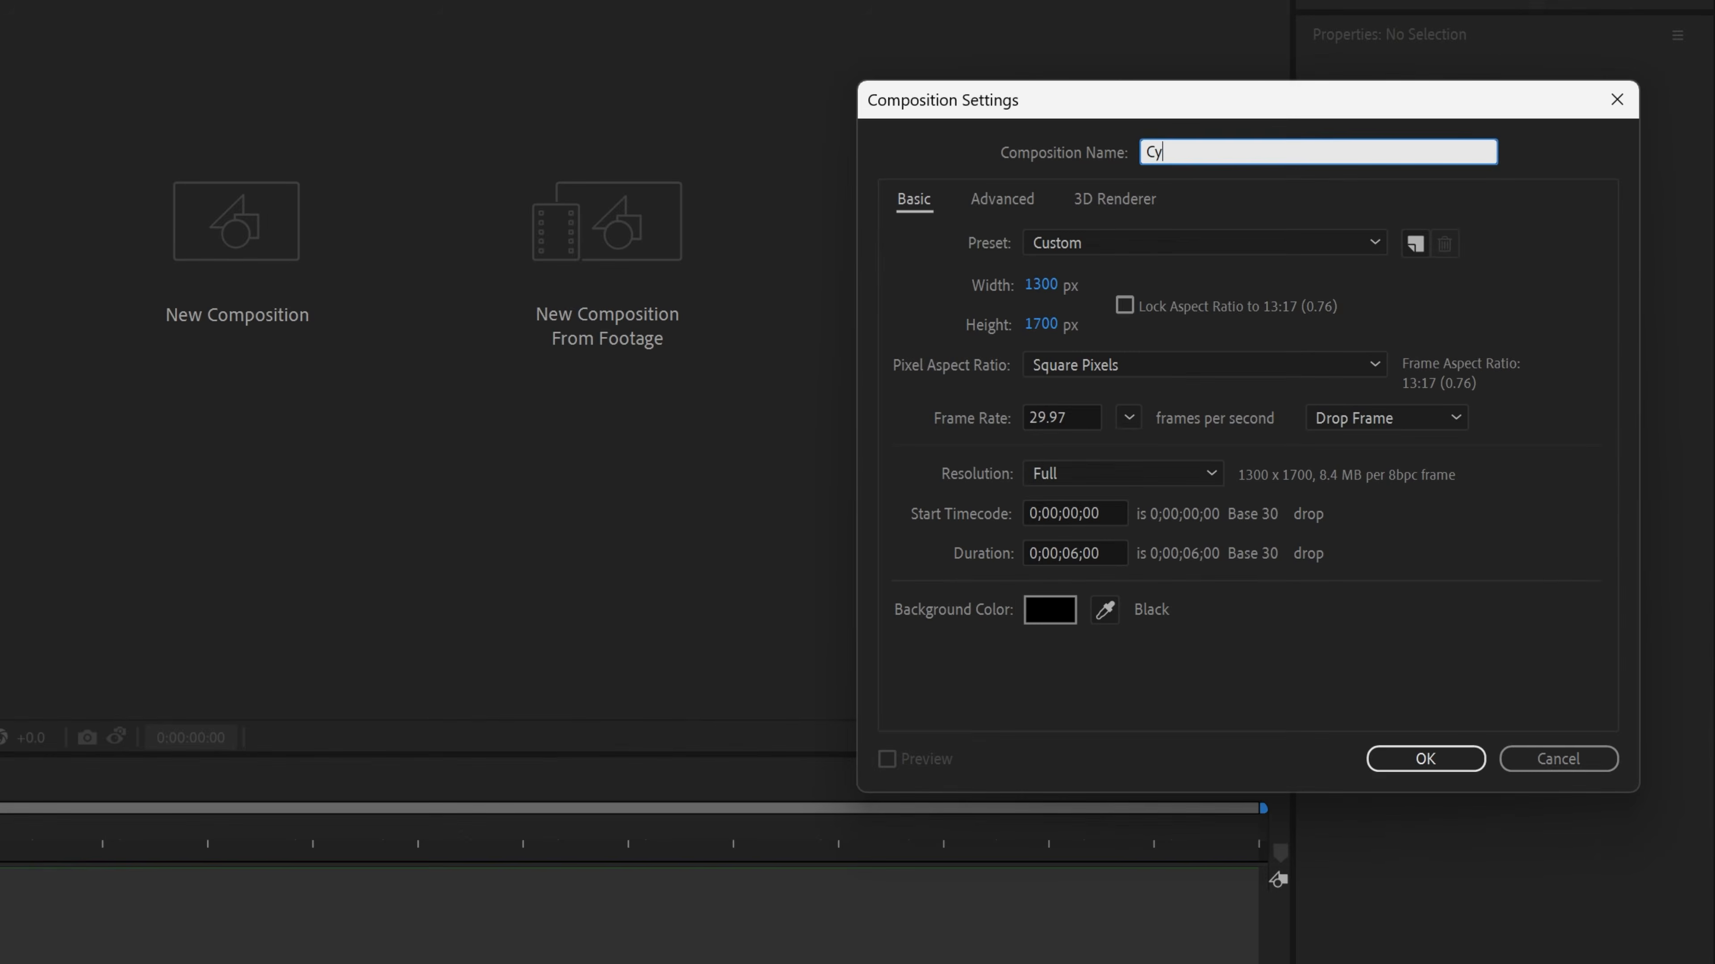
Name the new 1300 x 1700 px composition Cylinder and create it with a 6-second duration.
type("linder")
left_click(1097, 553)
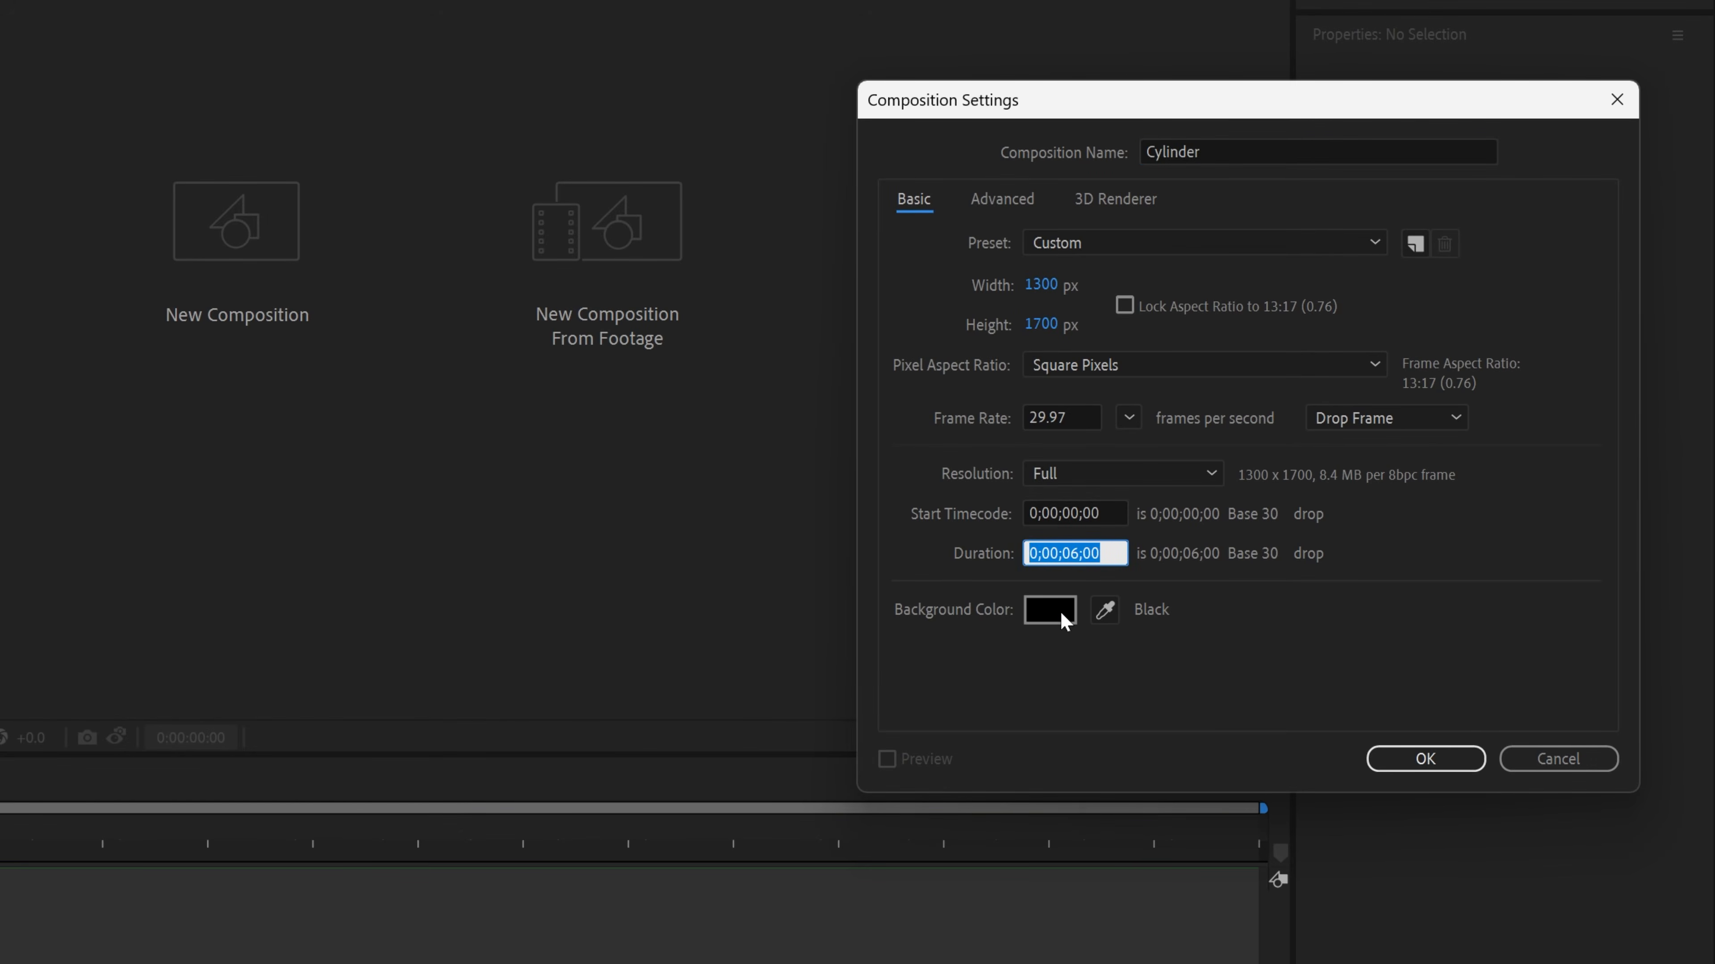
left_click(1425, 759)
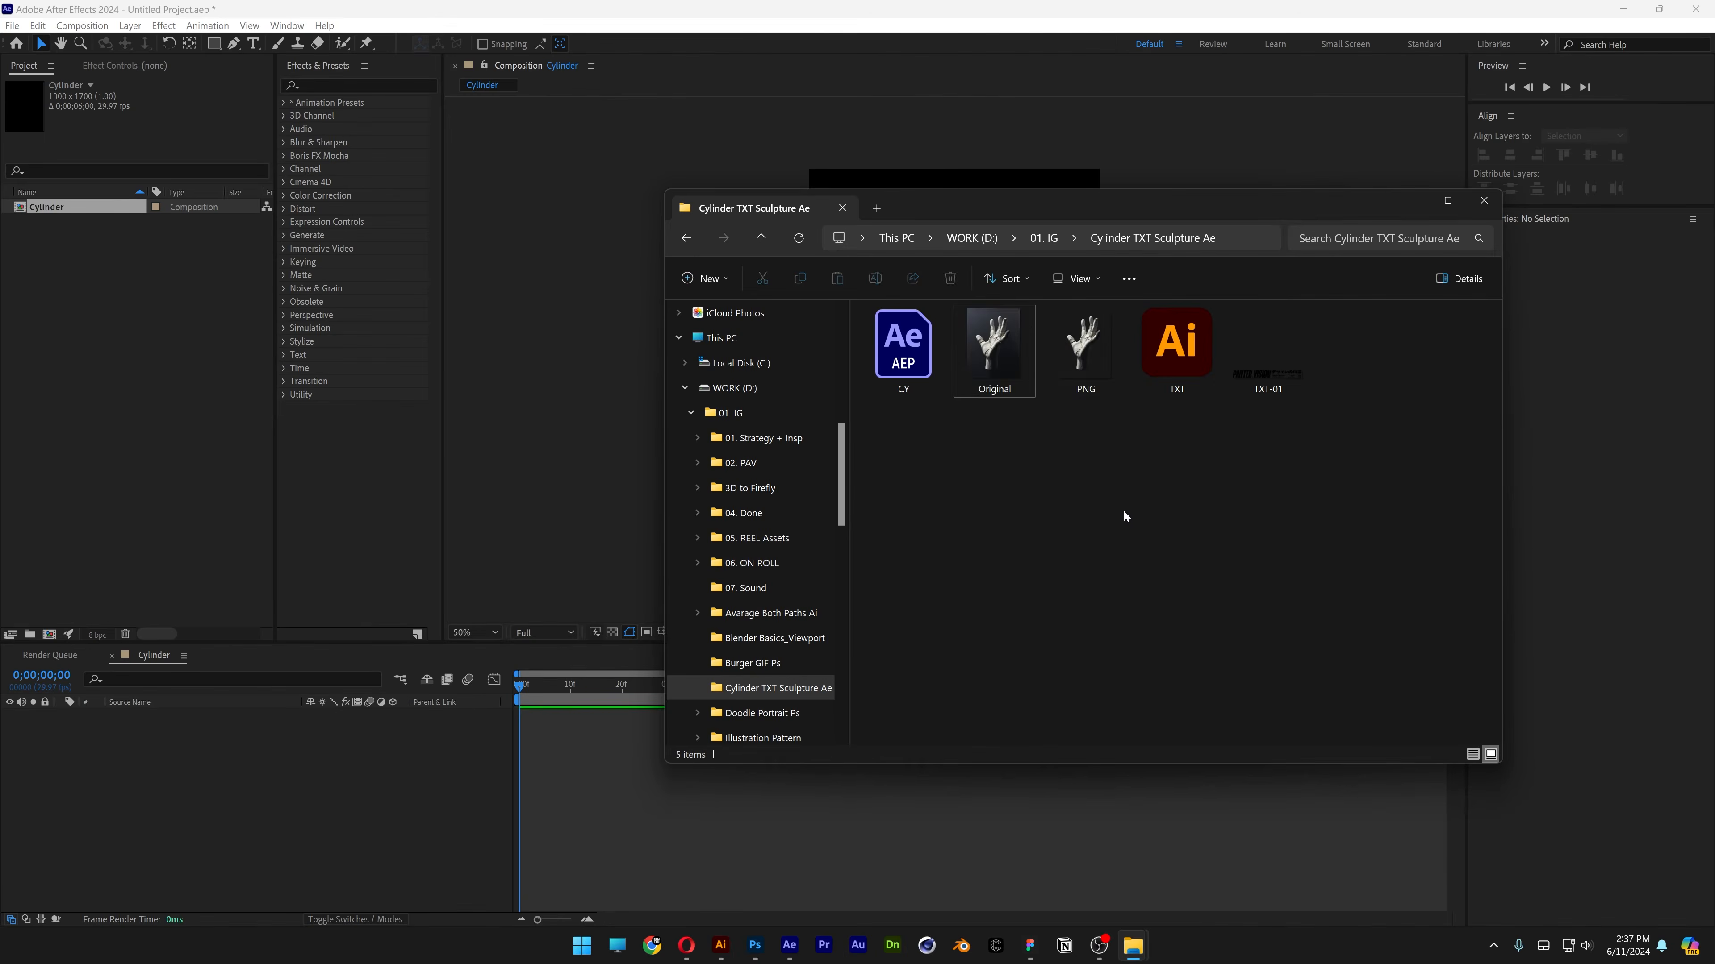
Add Original.jpg and PNG.png from the project folder as layers and scale both to 45%.
left_click_drag(1121, 503, 221, 800)
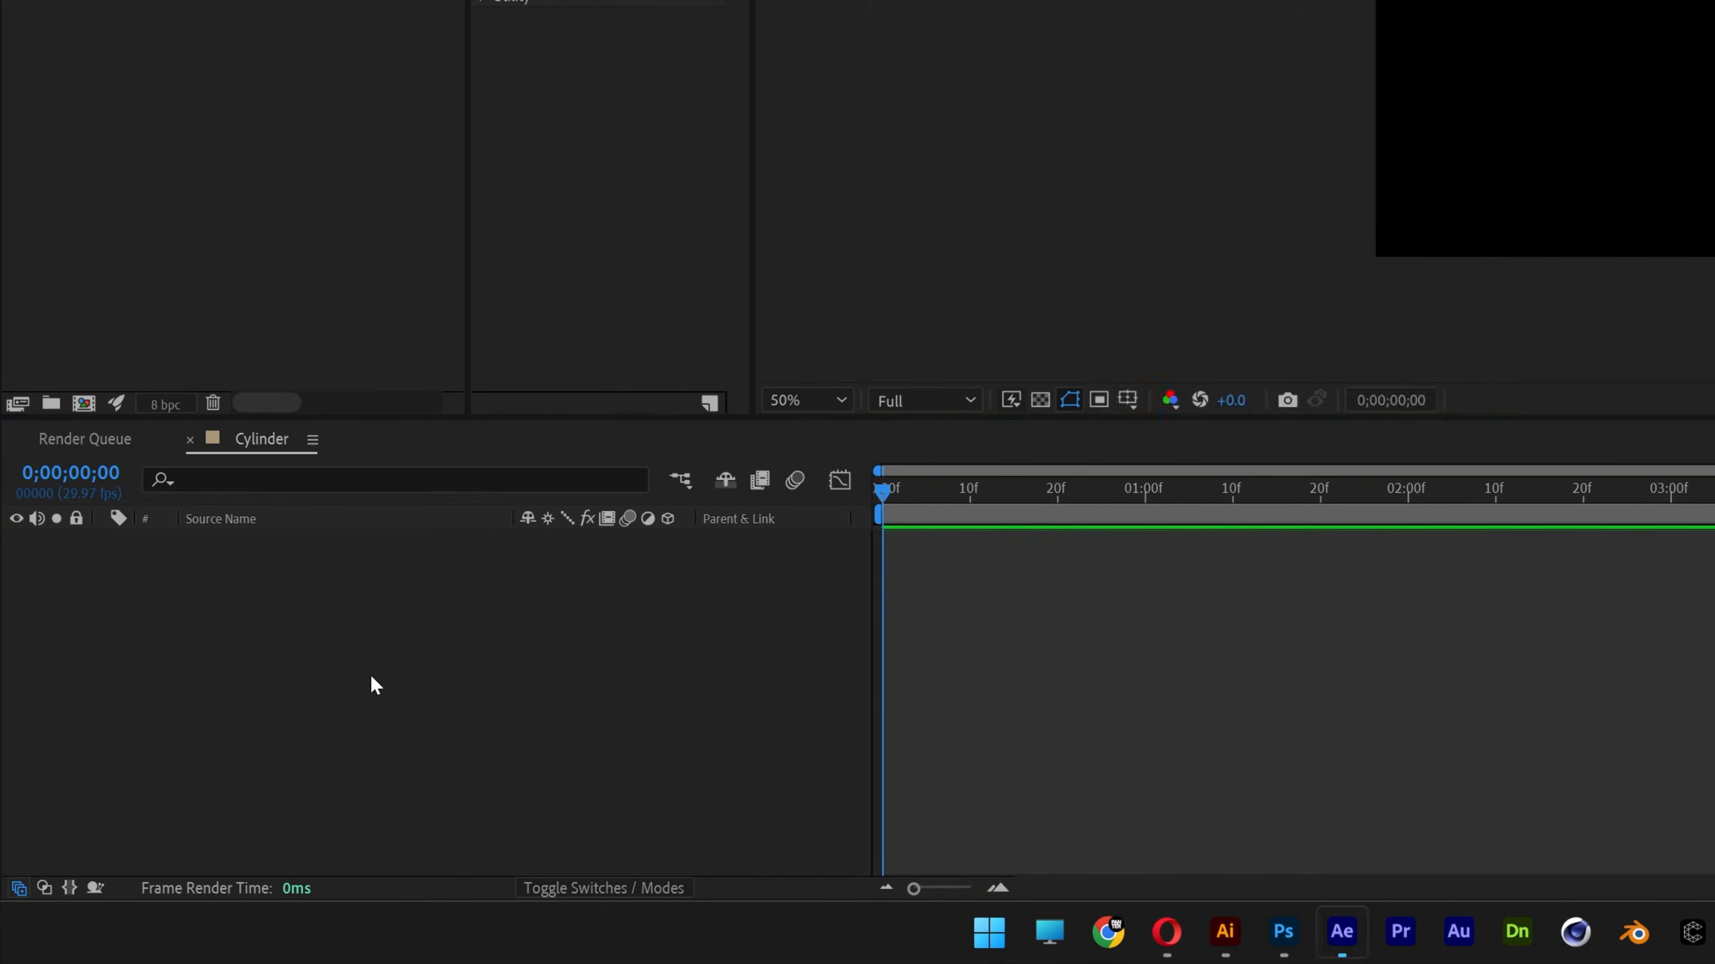
key("s")
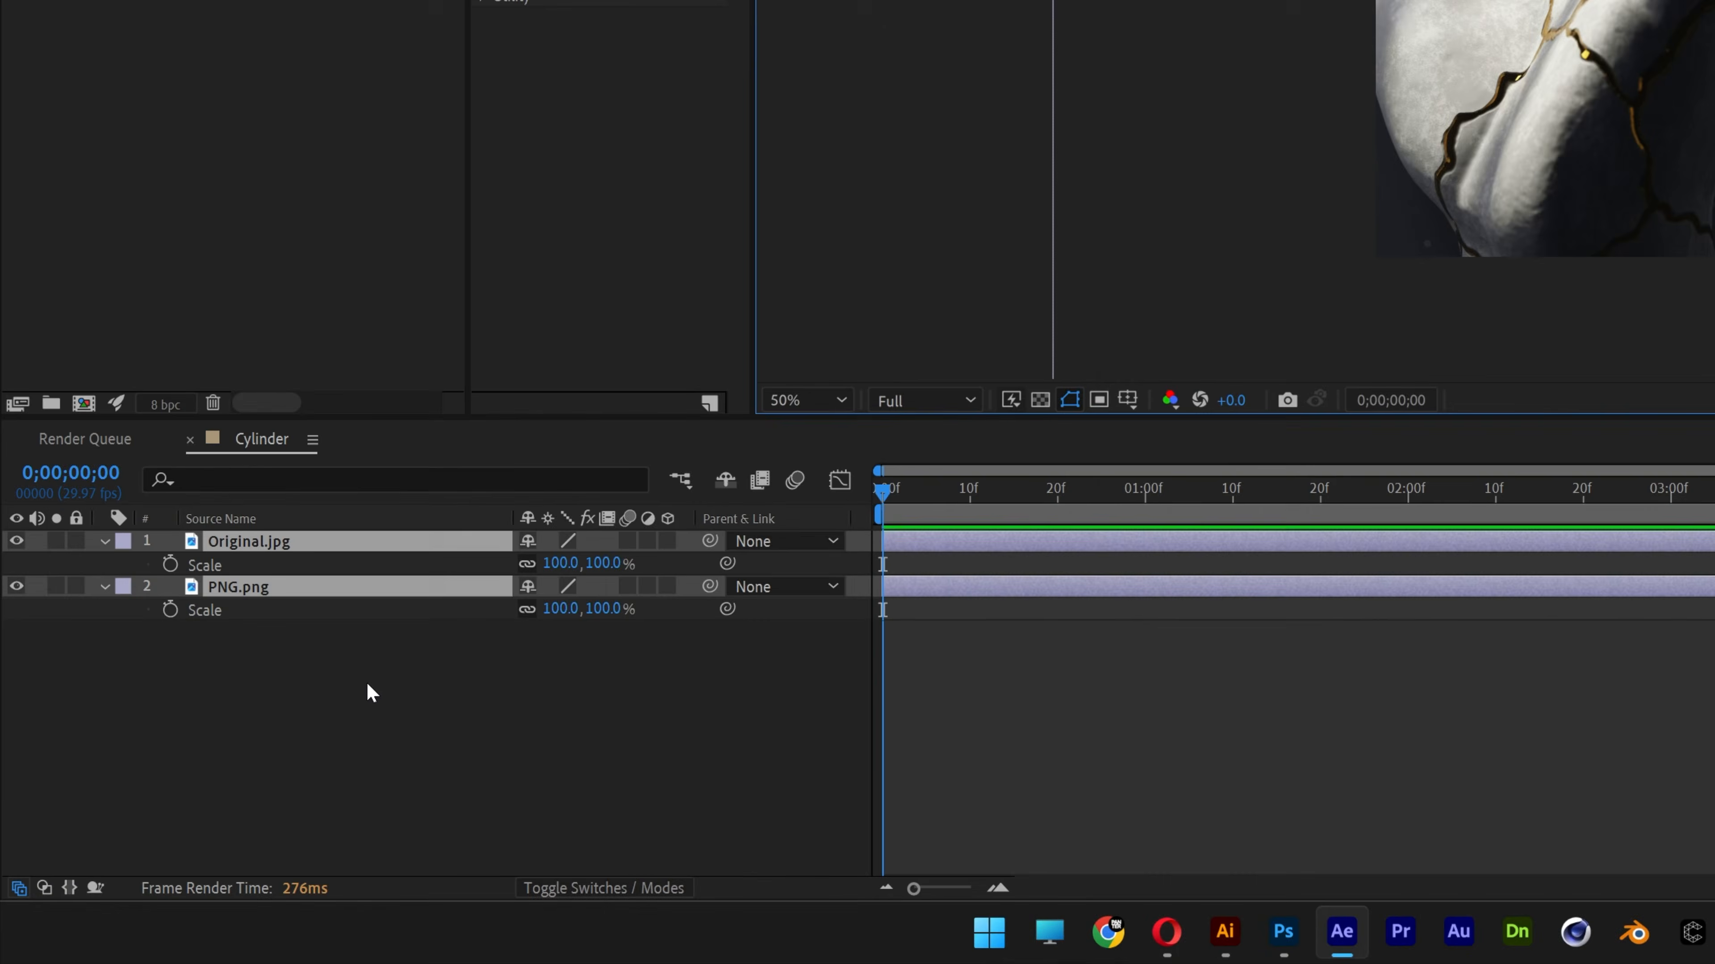
left_click(562, 564)
type("48")
key("Return")
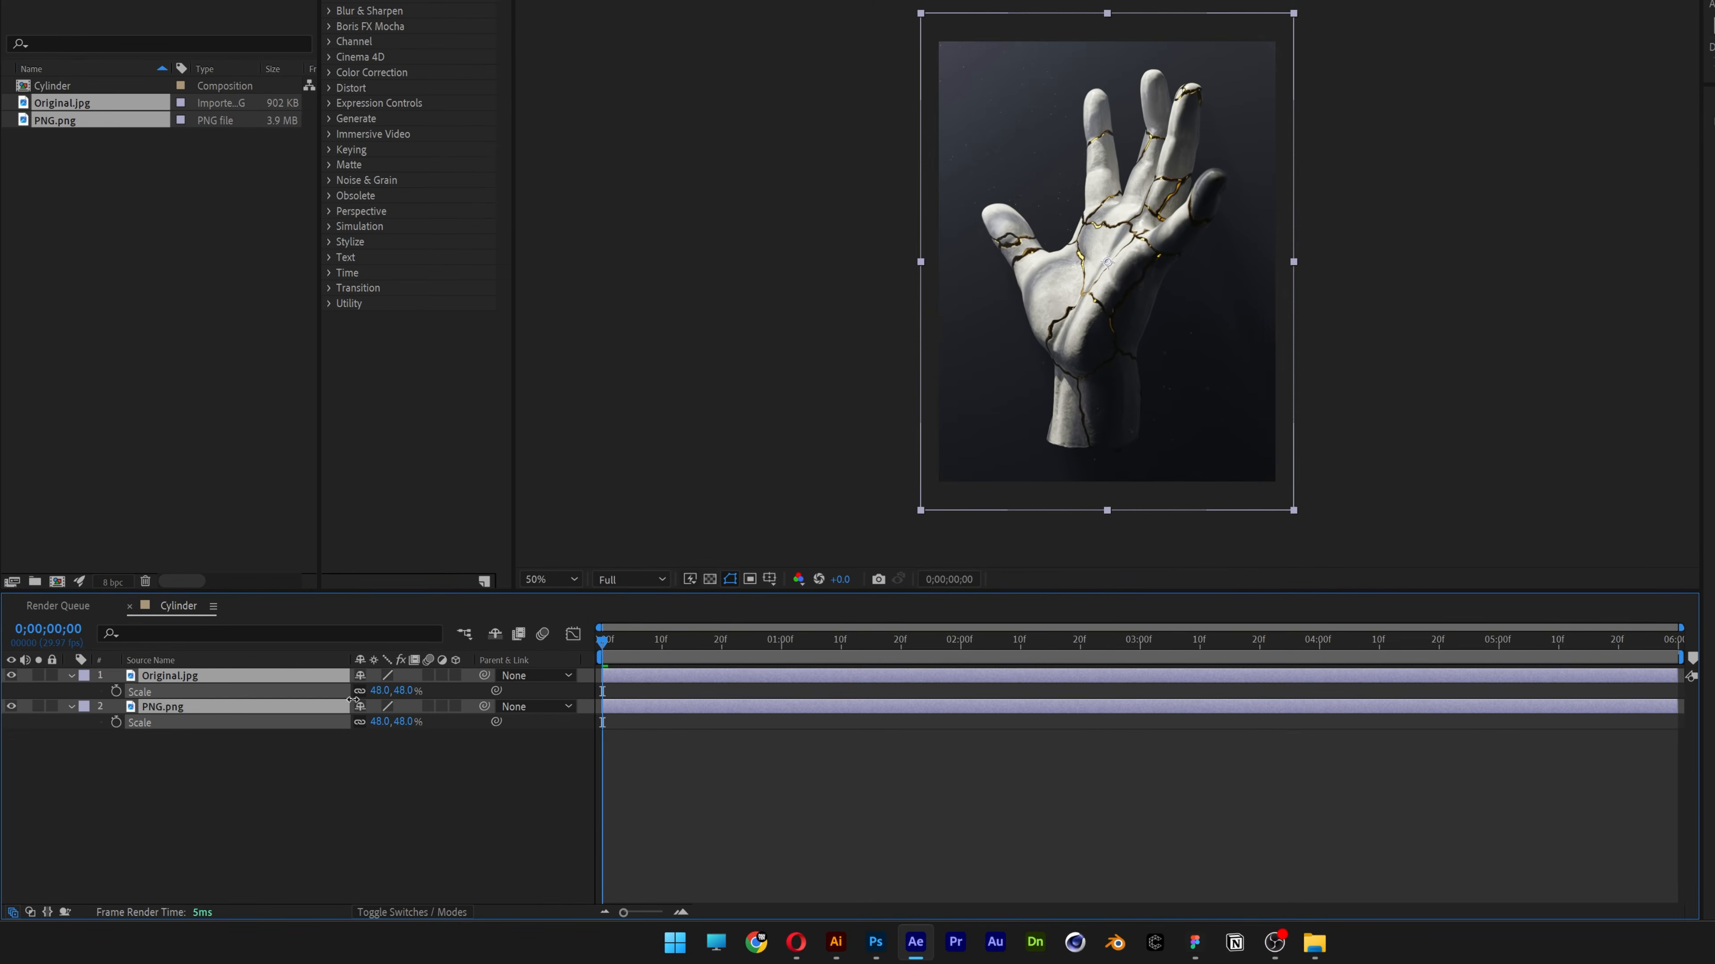
left_click_drag(352, 699, 349, 700)
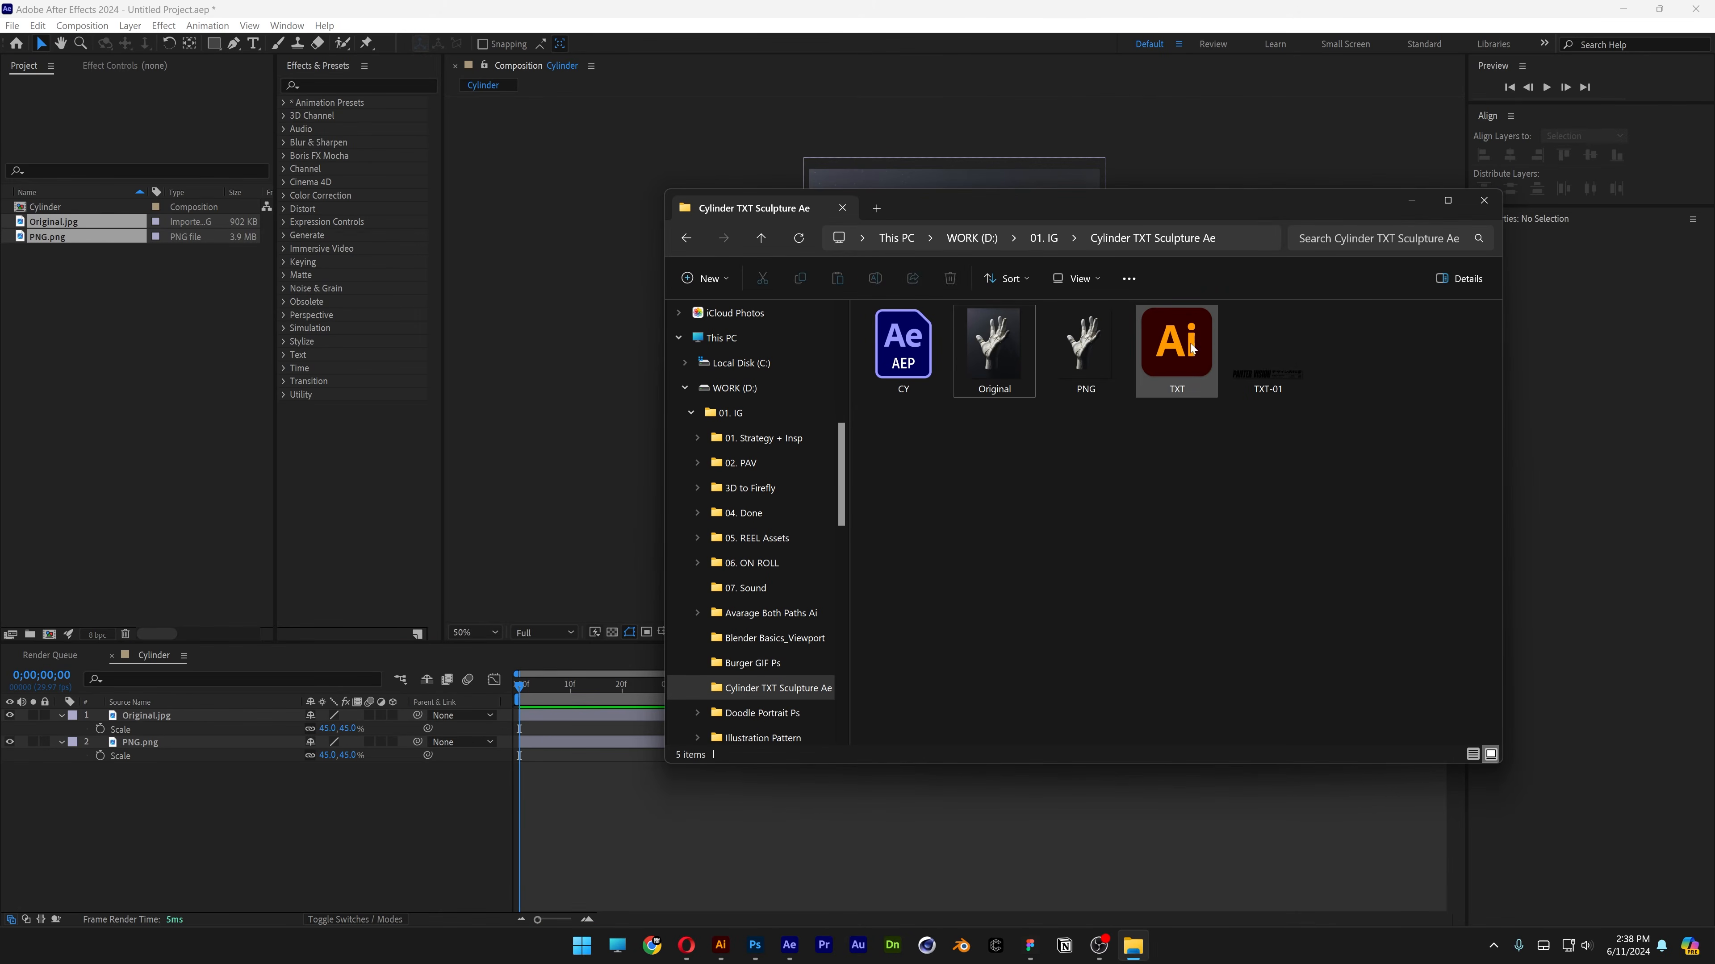
Import TXT.ai as footage with merged layers and place it above the image layers in the composition.
left_click_drag(1191, 349, 166, 318)
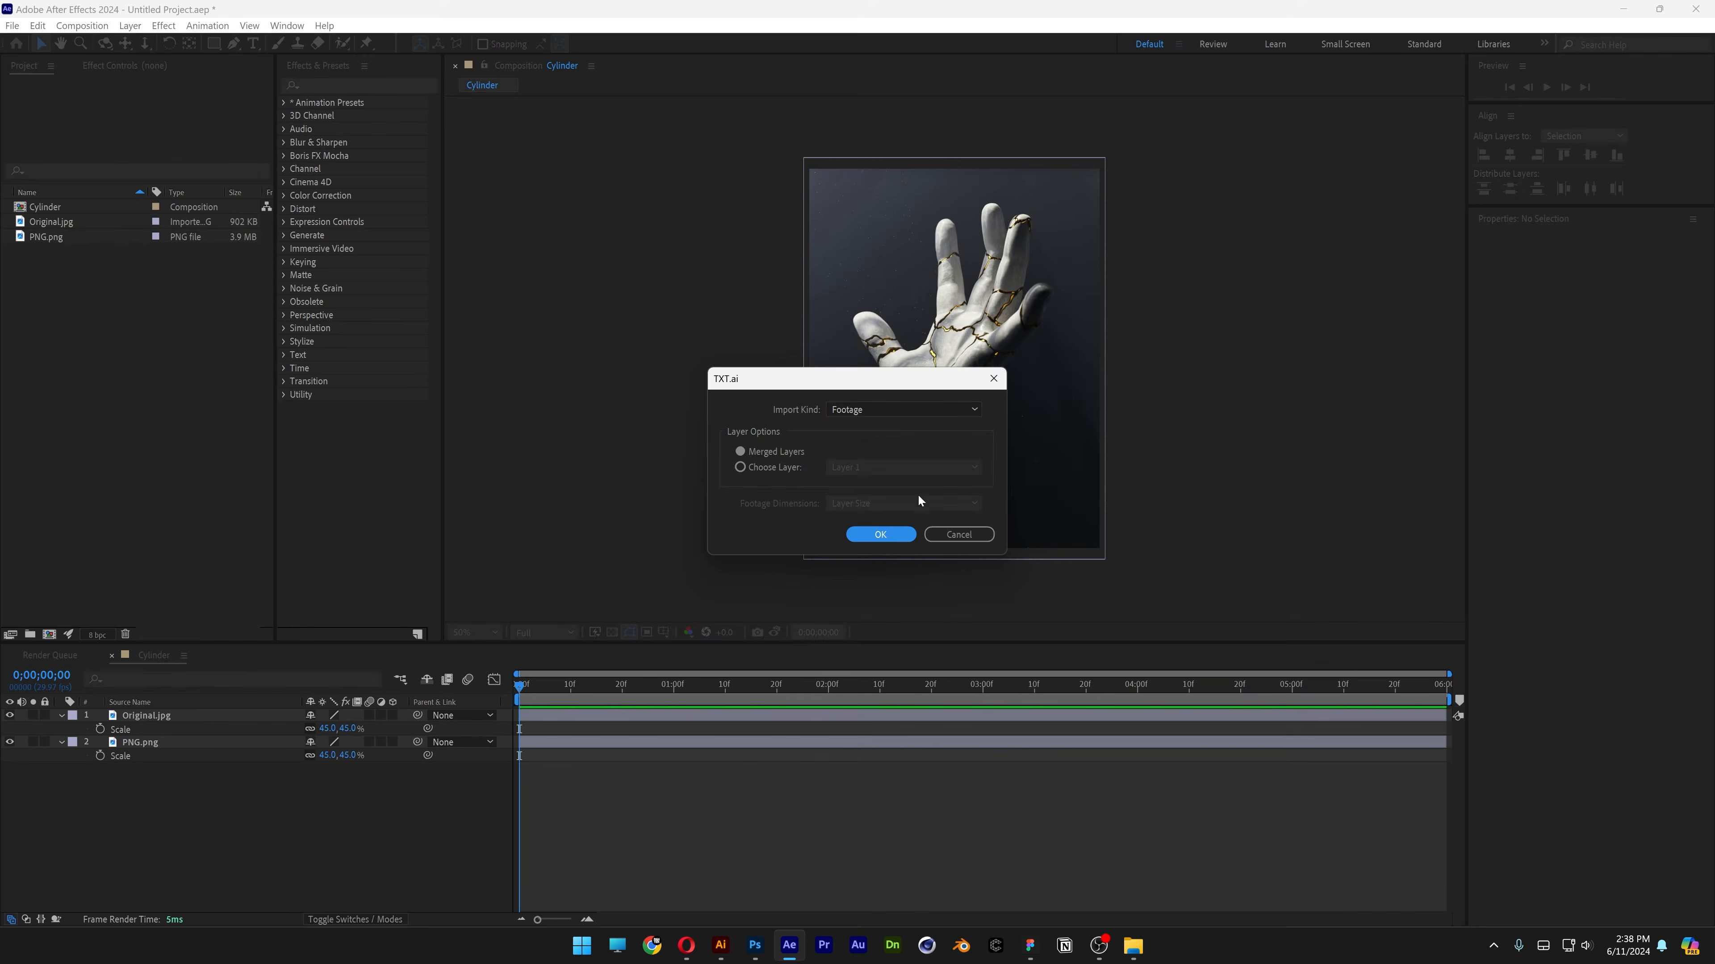
left_click(880, 534)
left_click_drag(45, 263, 172, 715)
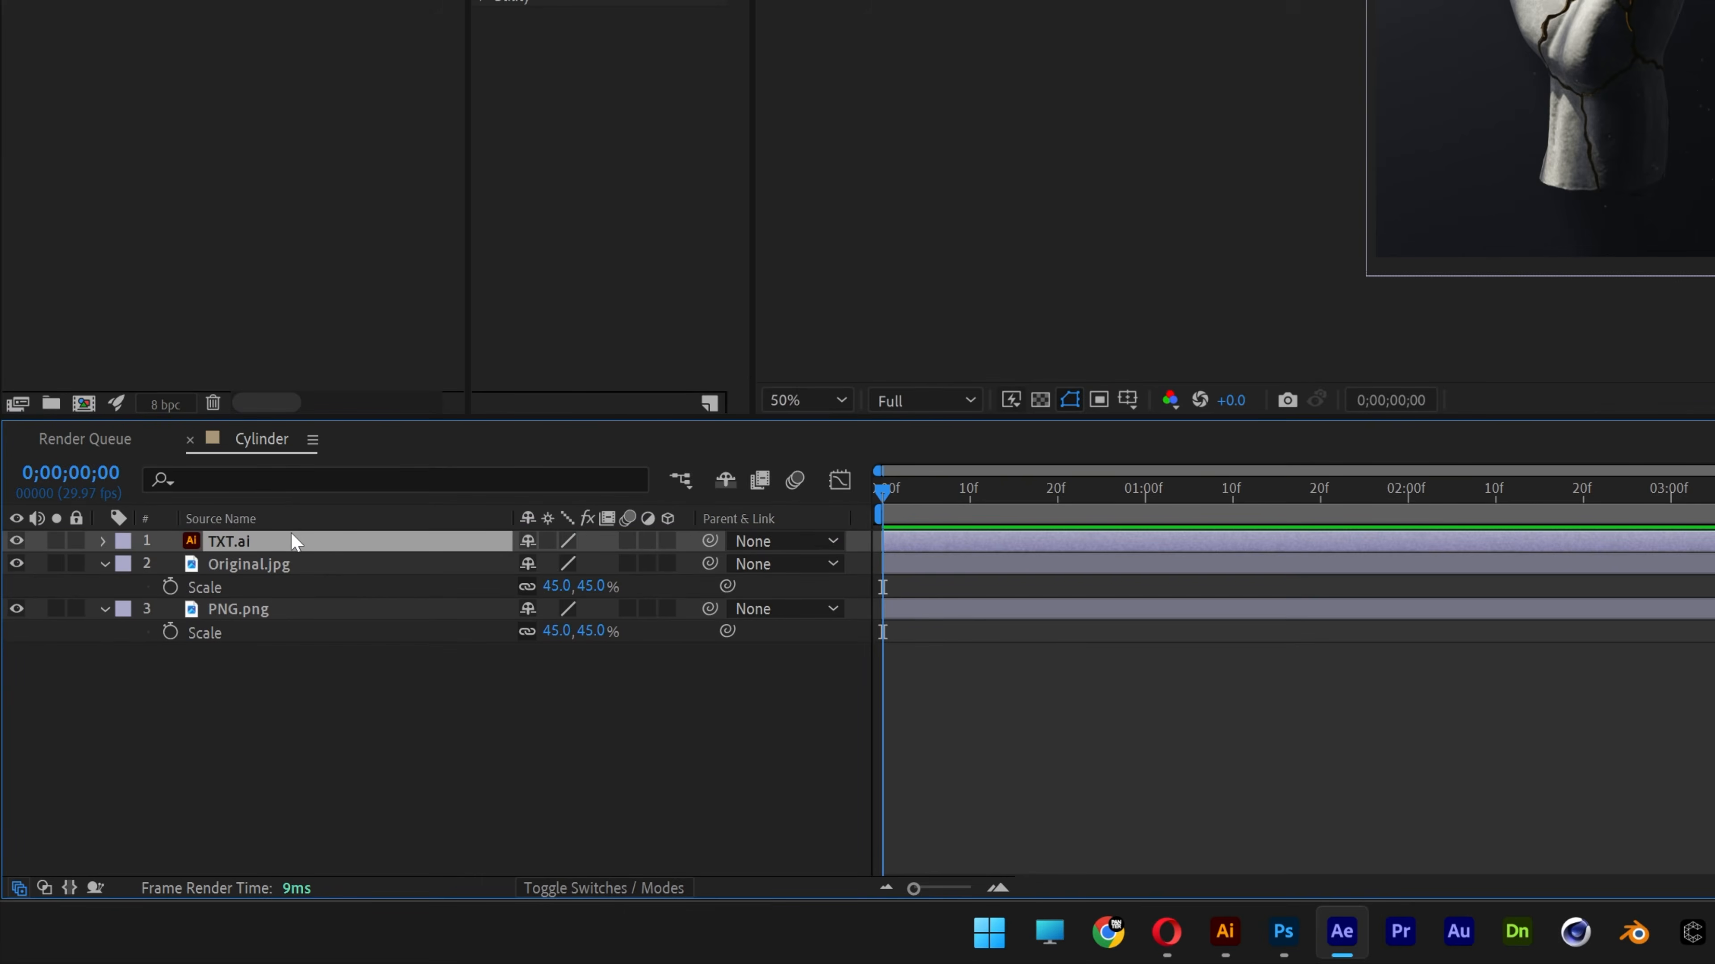
Create shapes from the TXT.ai vector layer and delete the original TXT.ai layer.
key("period")
right_click(301, 539)
mouse_move(479, 298)
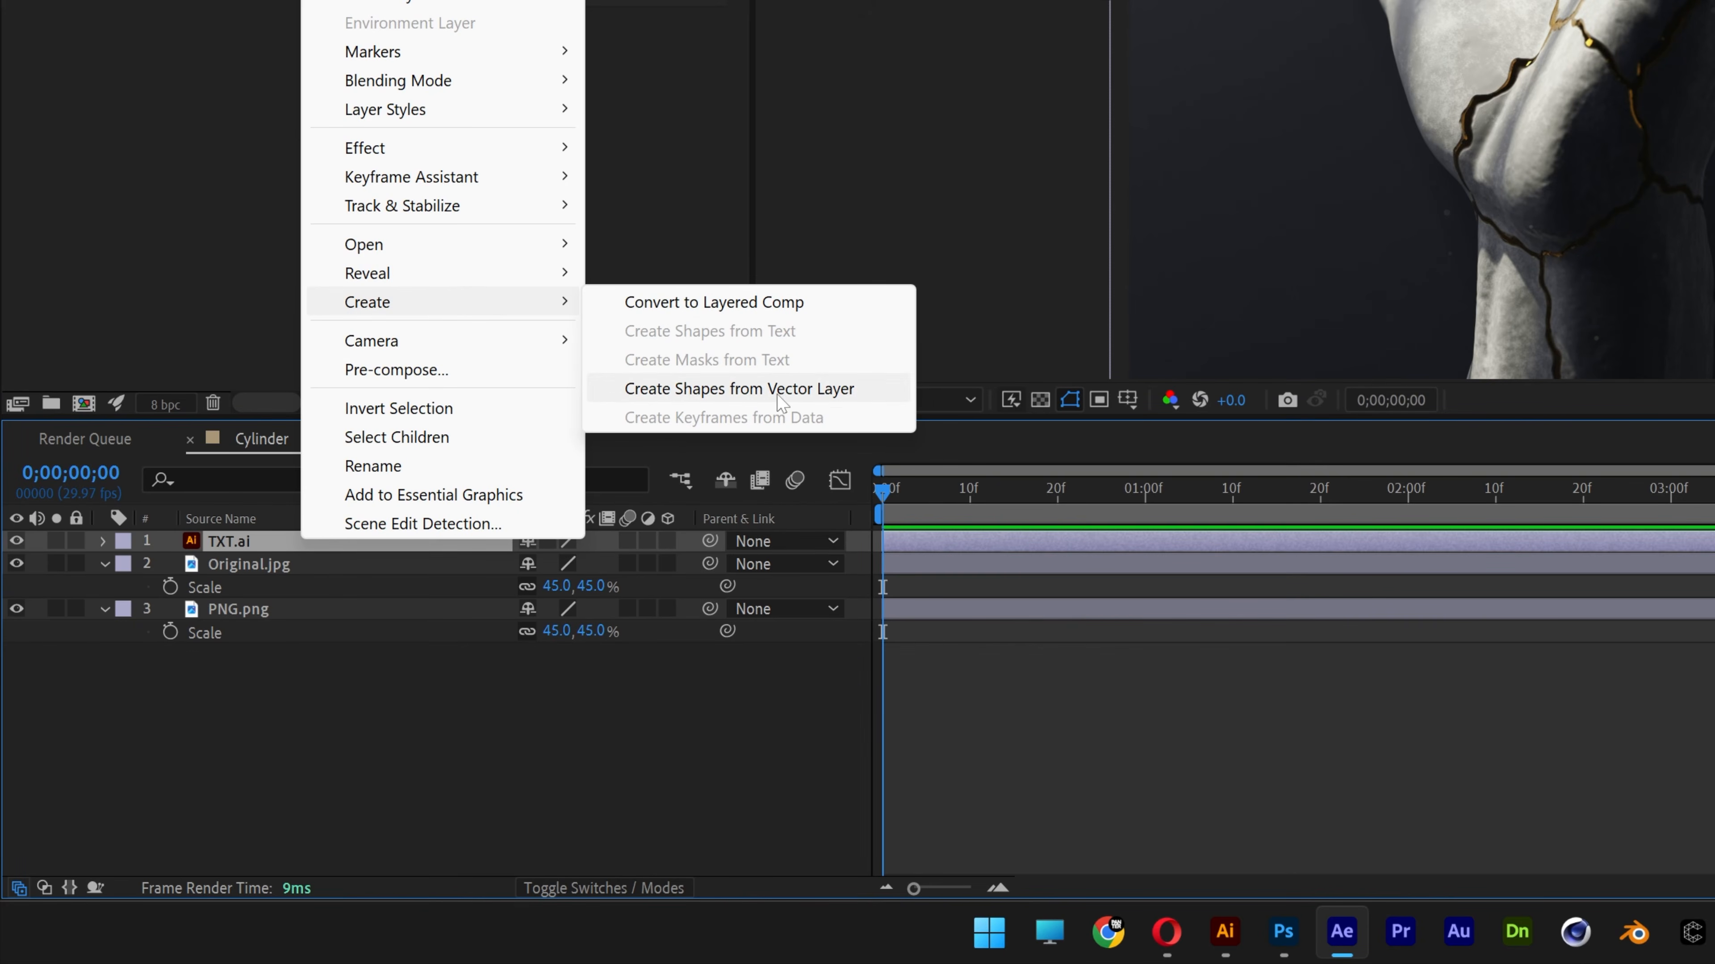
left_click(819, 395)
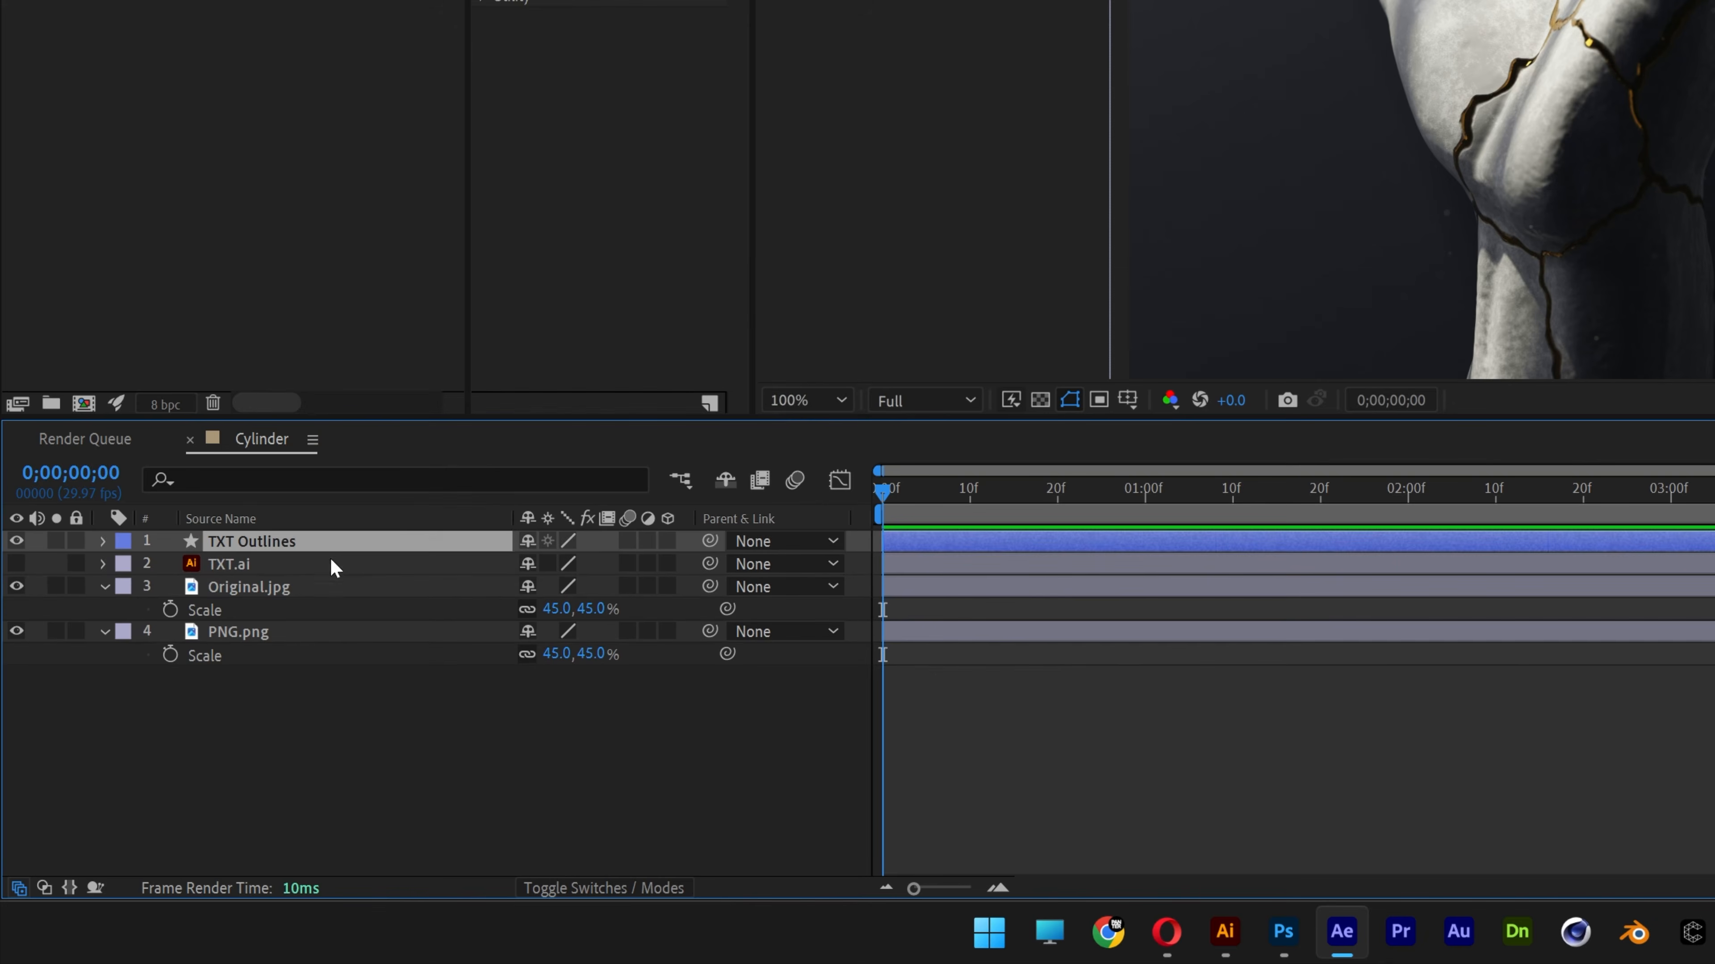
left_click(329, 559)
key("Delete")
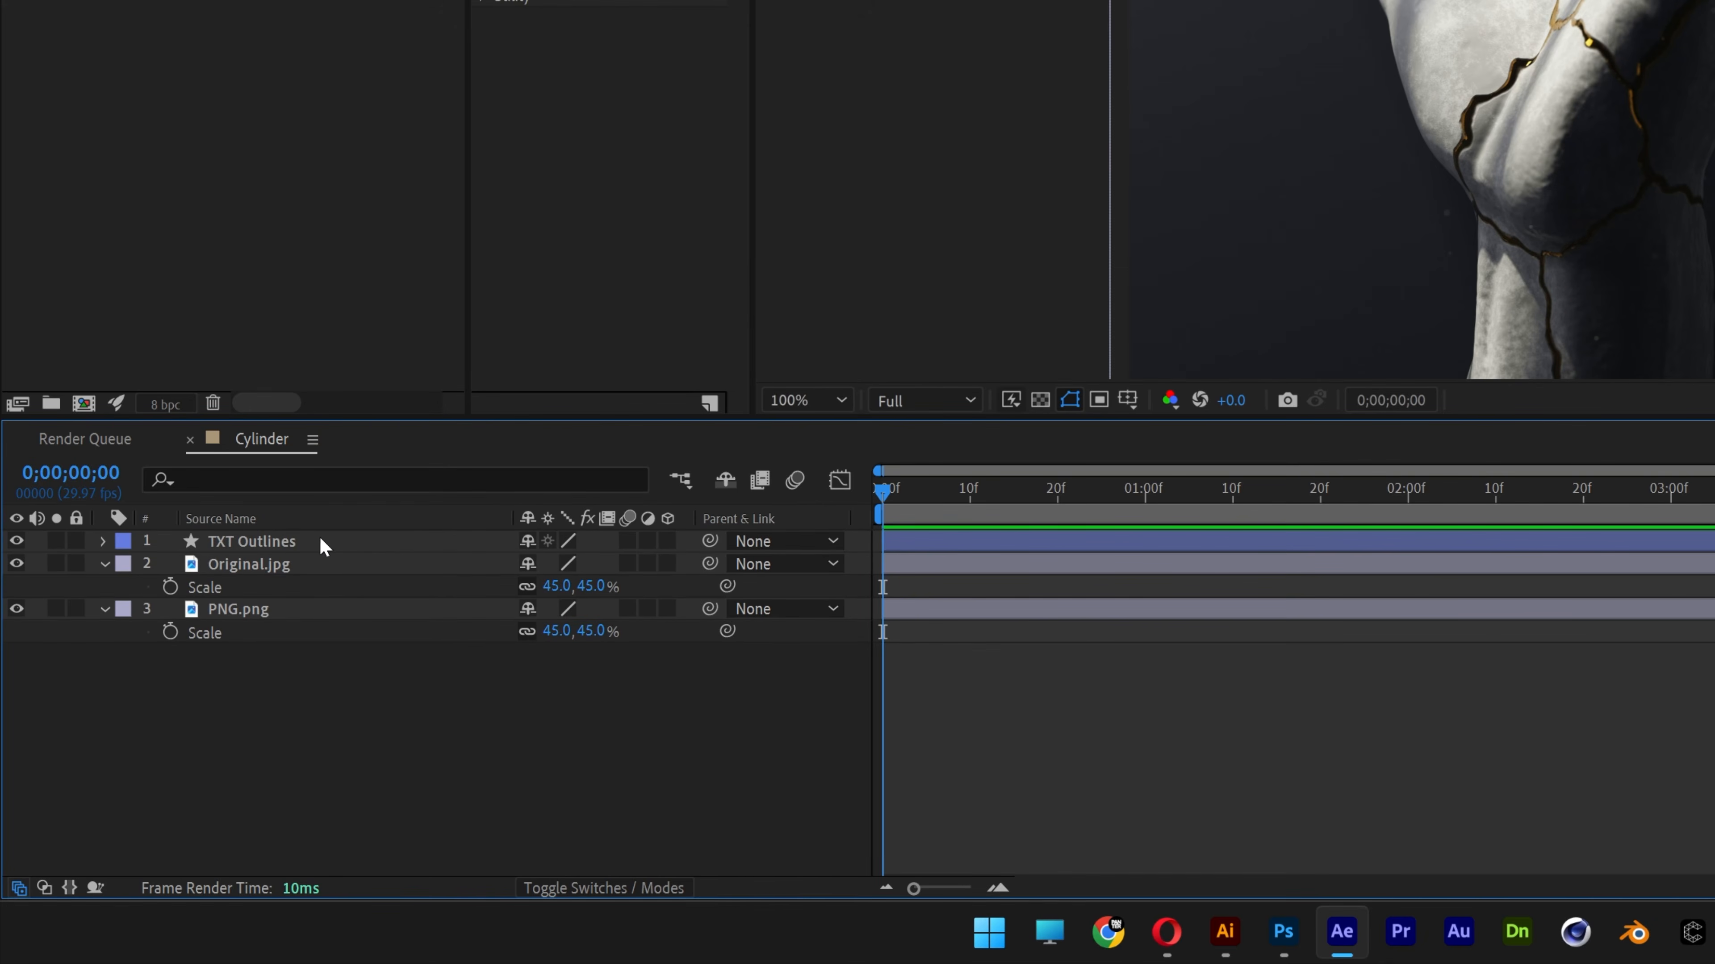
Set the fill colour of the TXT Outlines shapes to white (FFFFFF).
left_click(321, 544)
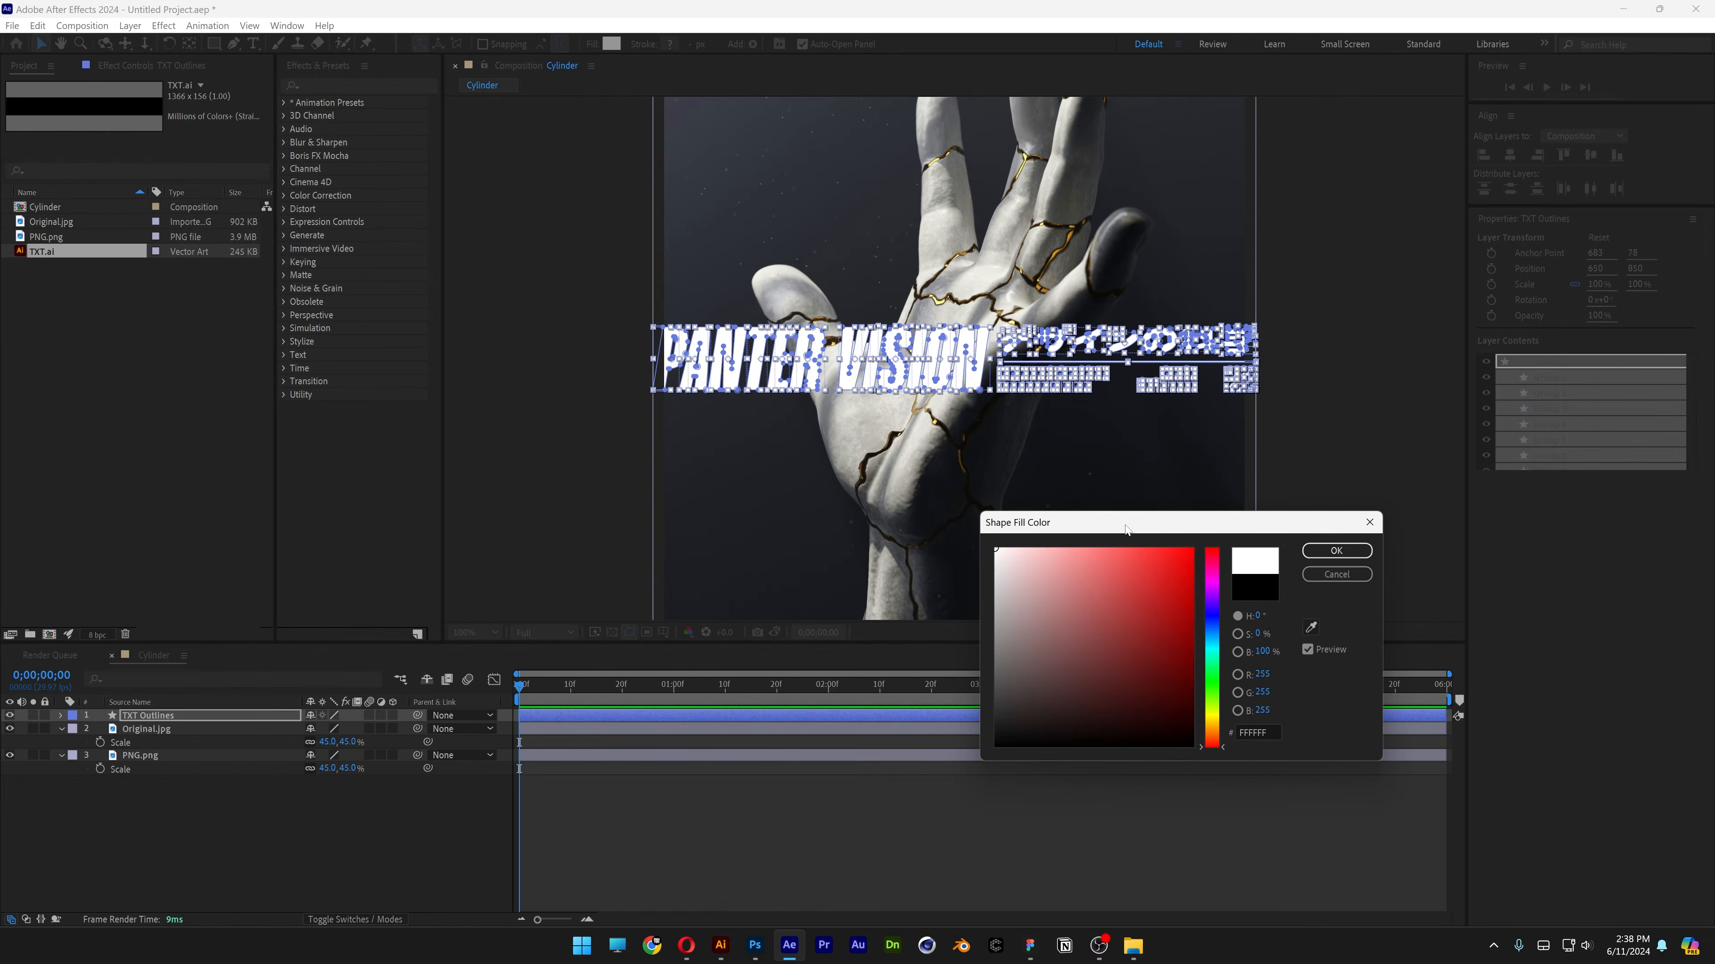
left_click(1359, 549)
left_click(1303, 417)
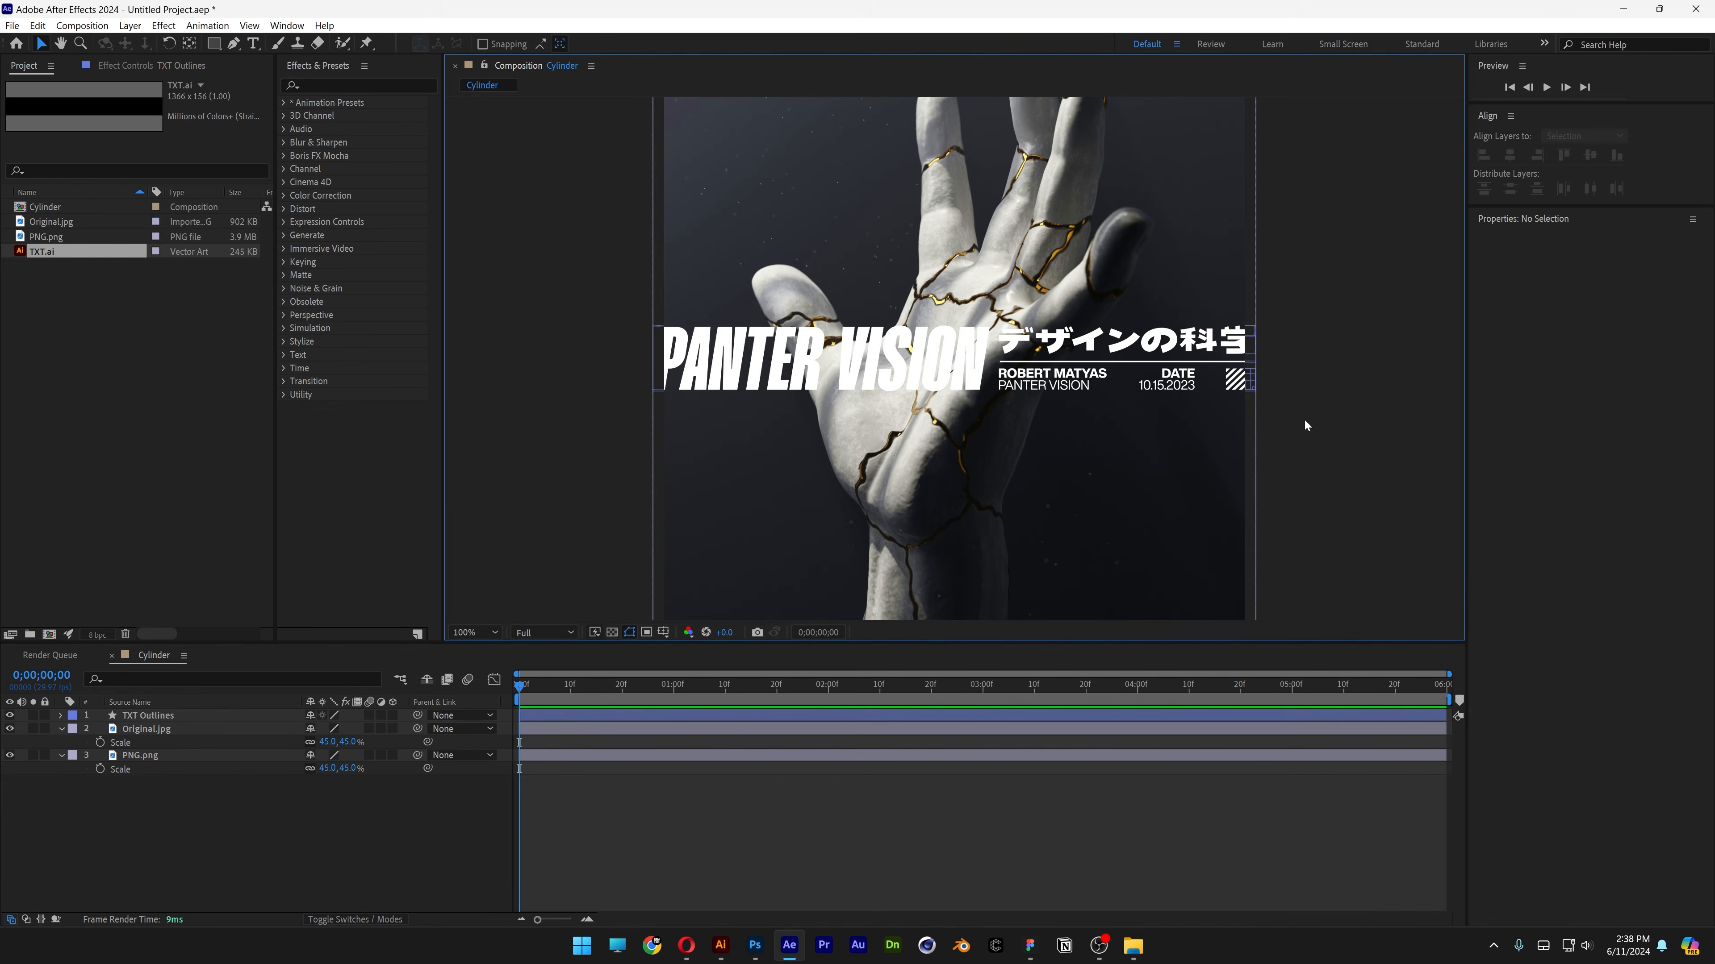
Find the CC Cylinder effect and apply it to the TXT Outlines layer.
left_click(1011, 362)
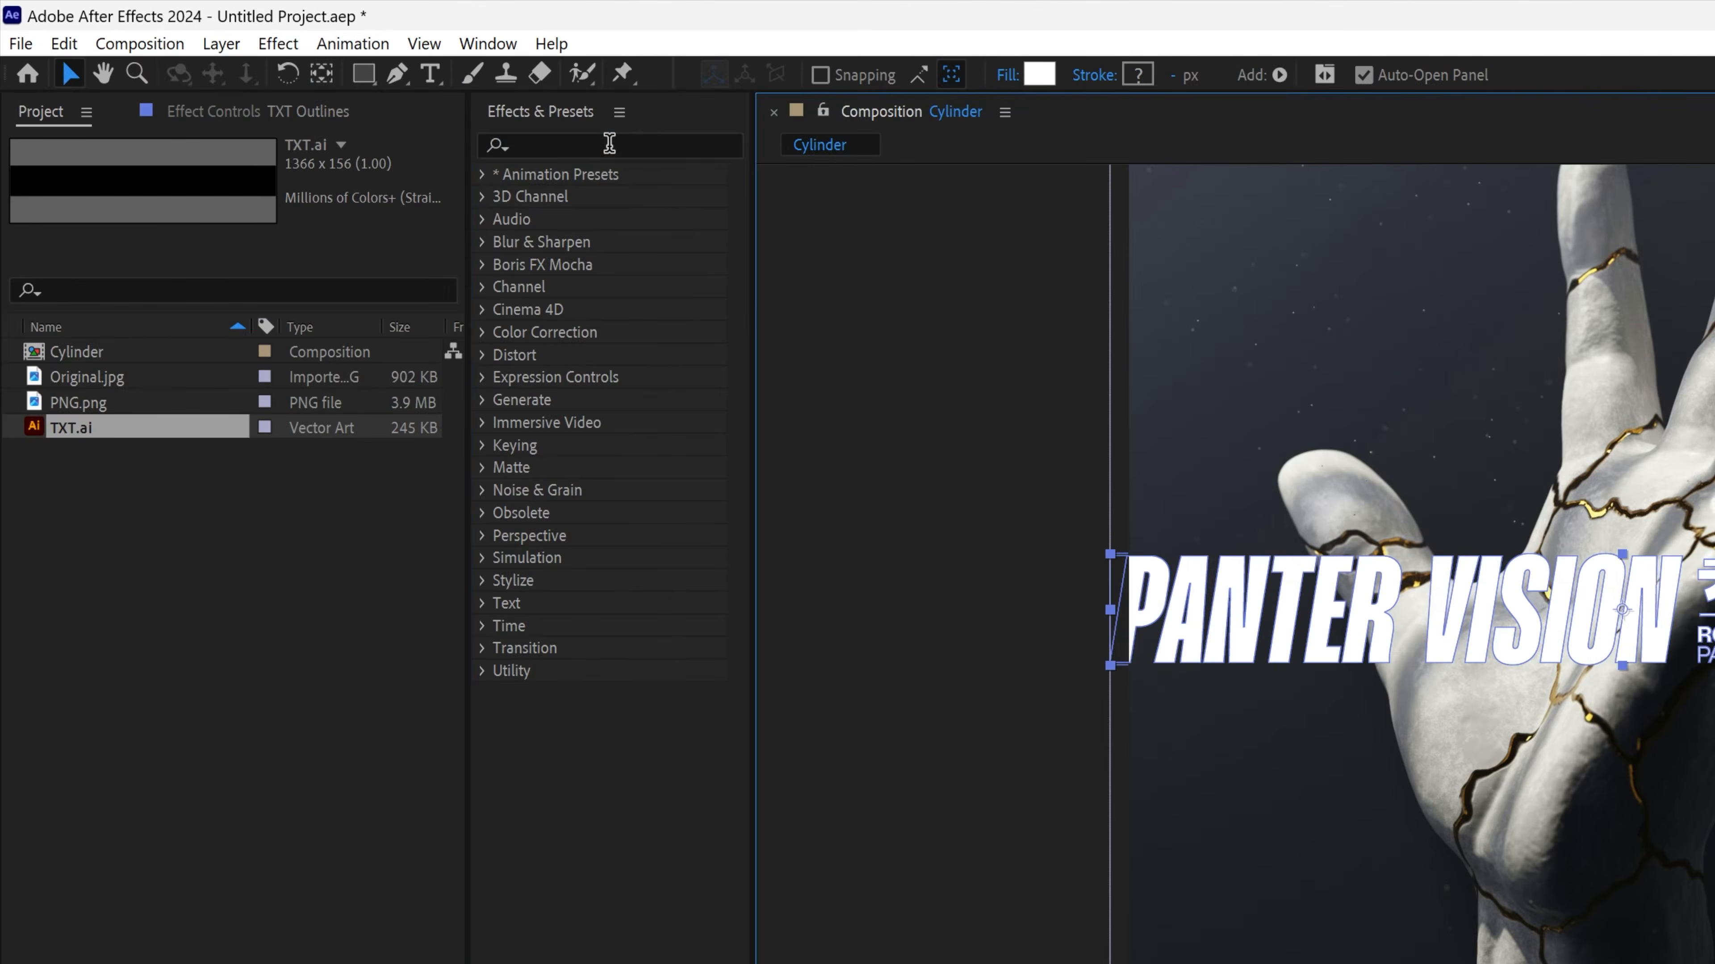
left_click(358, 85)
type("cylinder")
left_click(577, 197)
left_click_drag(585, 203, 307, 540)
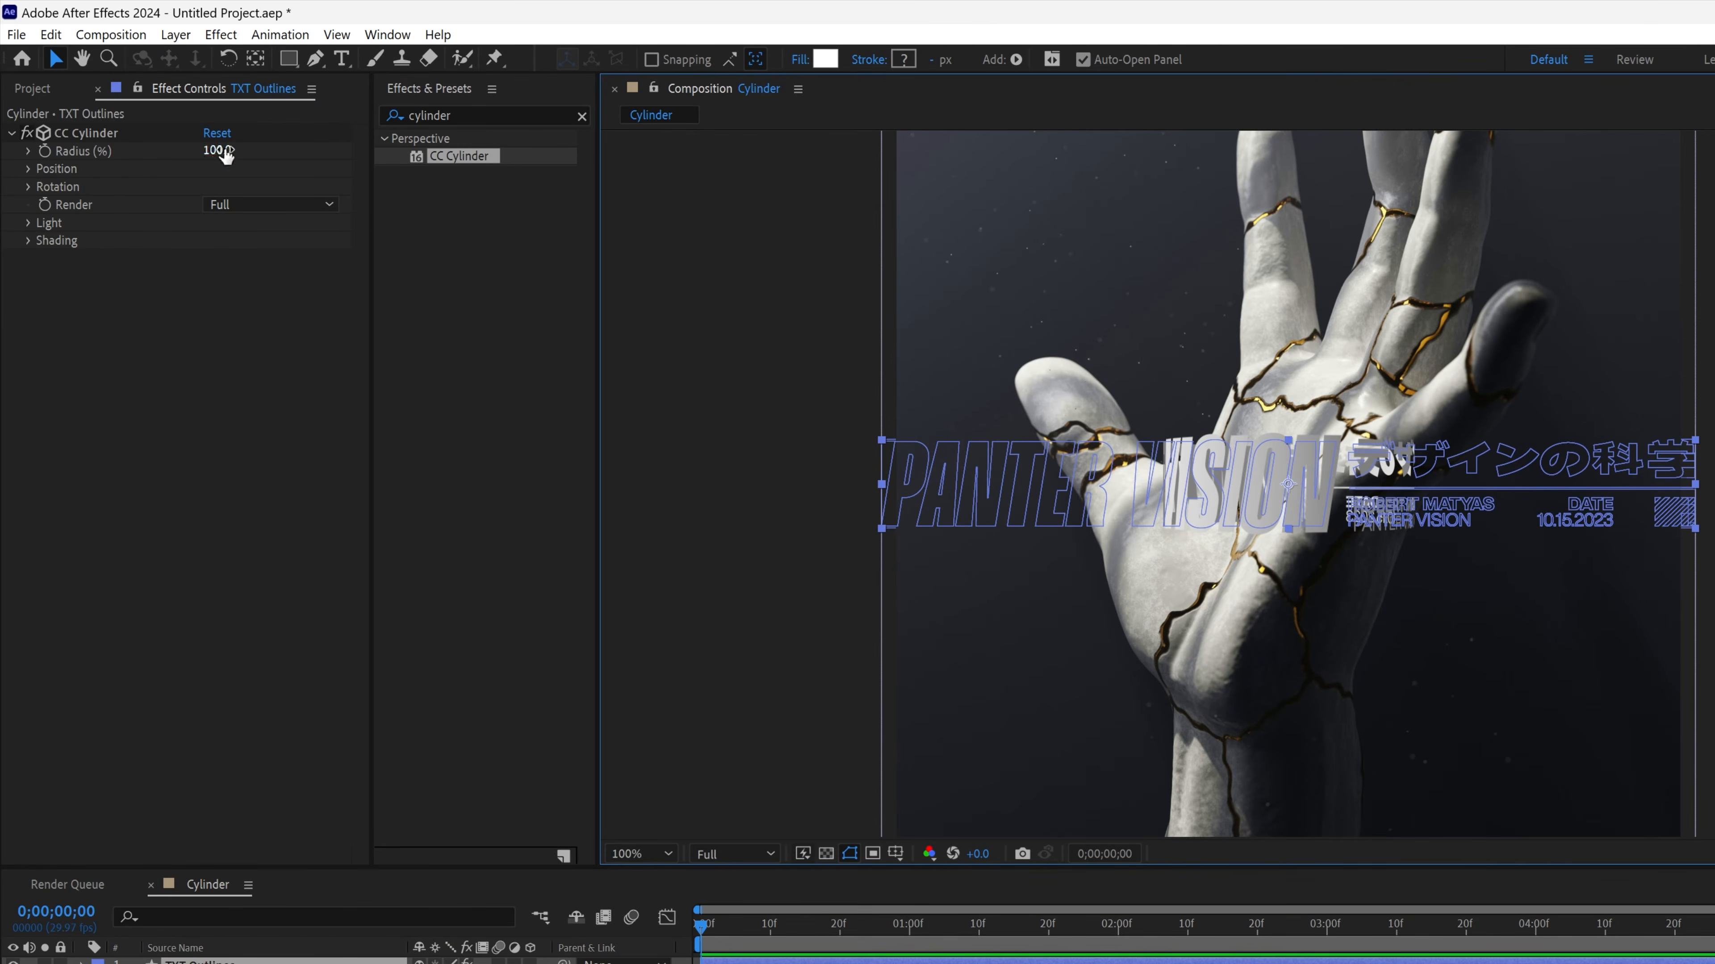
Set the CC Cylinder radius to 195% and hide the Original.jpg and PNG.png layers.
left_click_drag(223, 152, 310, 150)
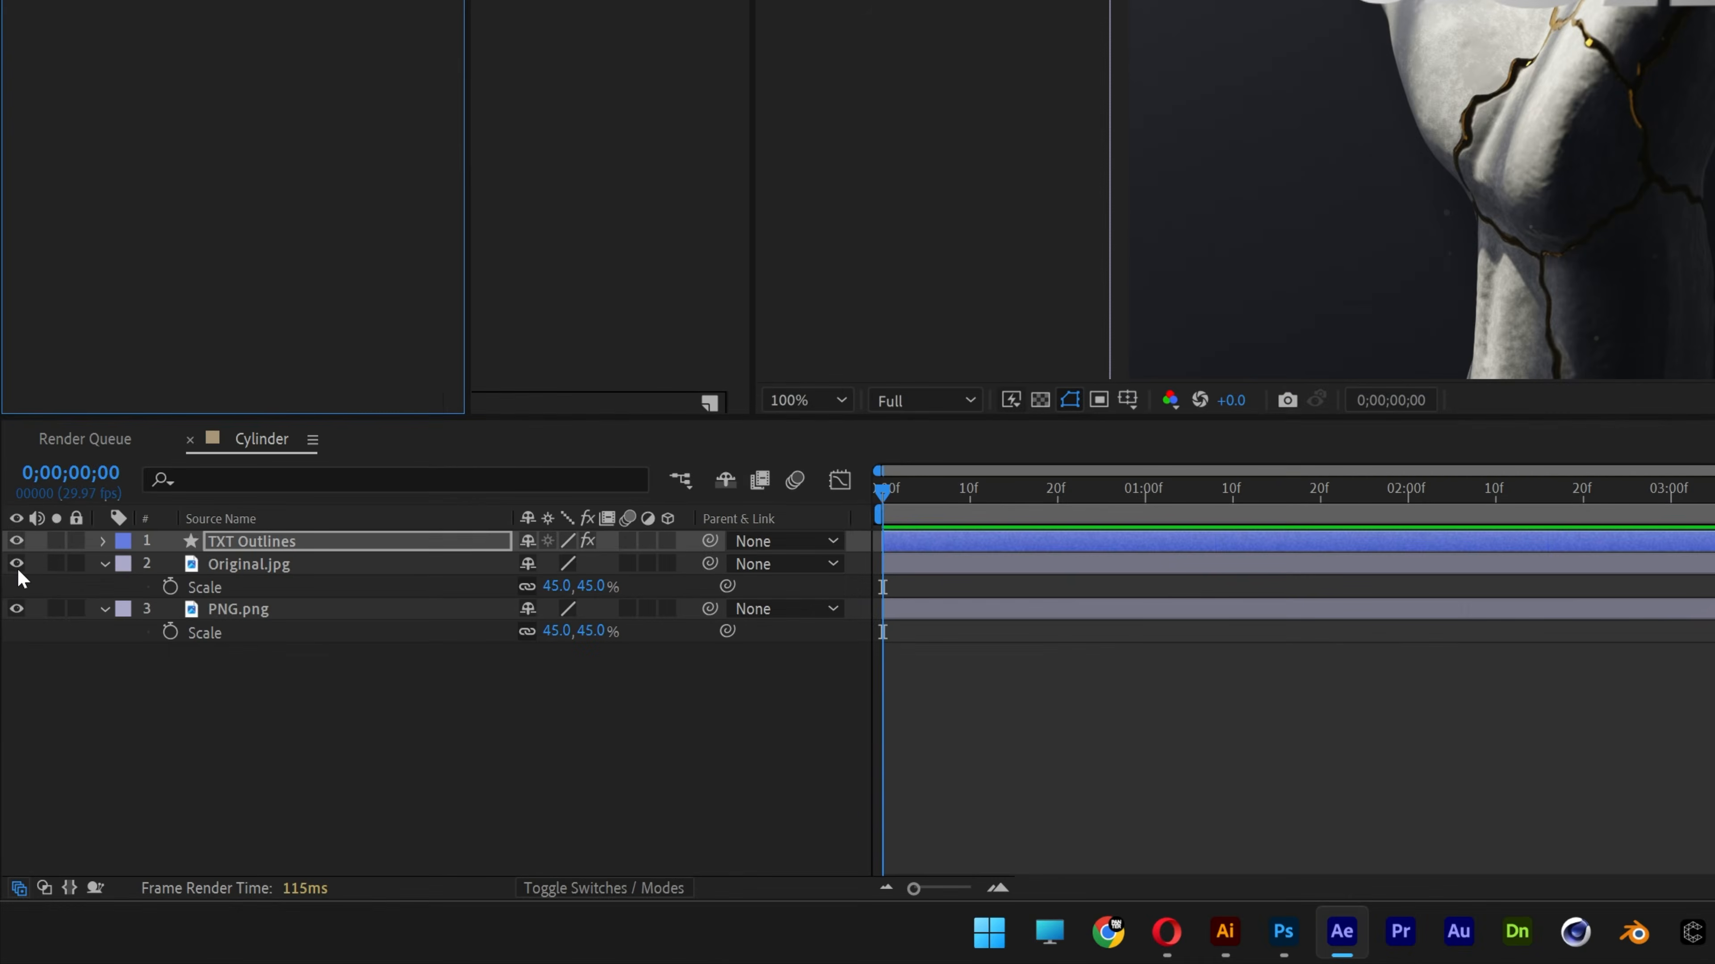
left_click(17, 564)
left_click(17, 609)
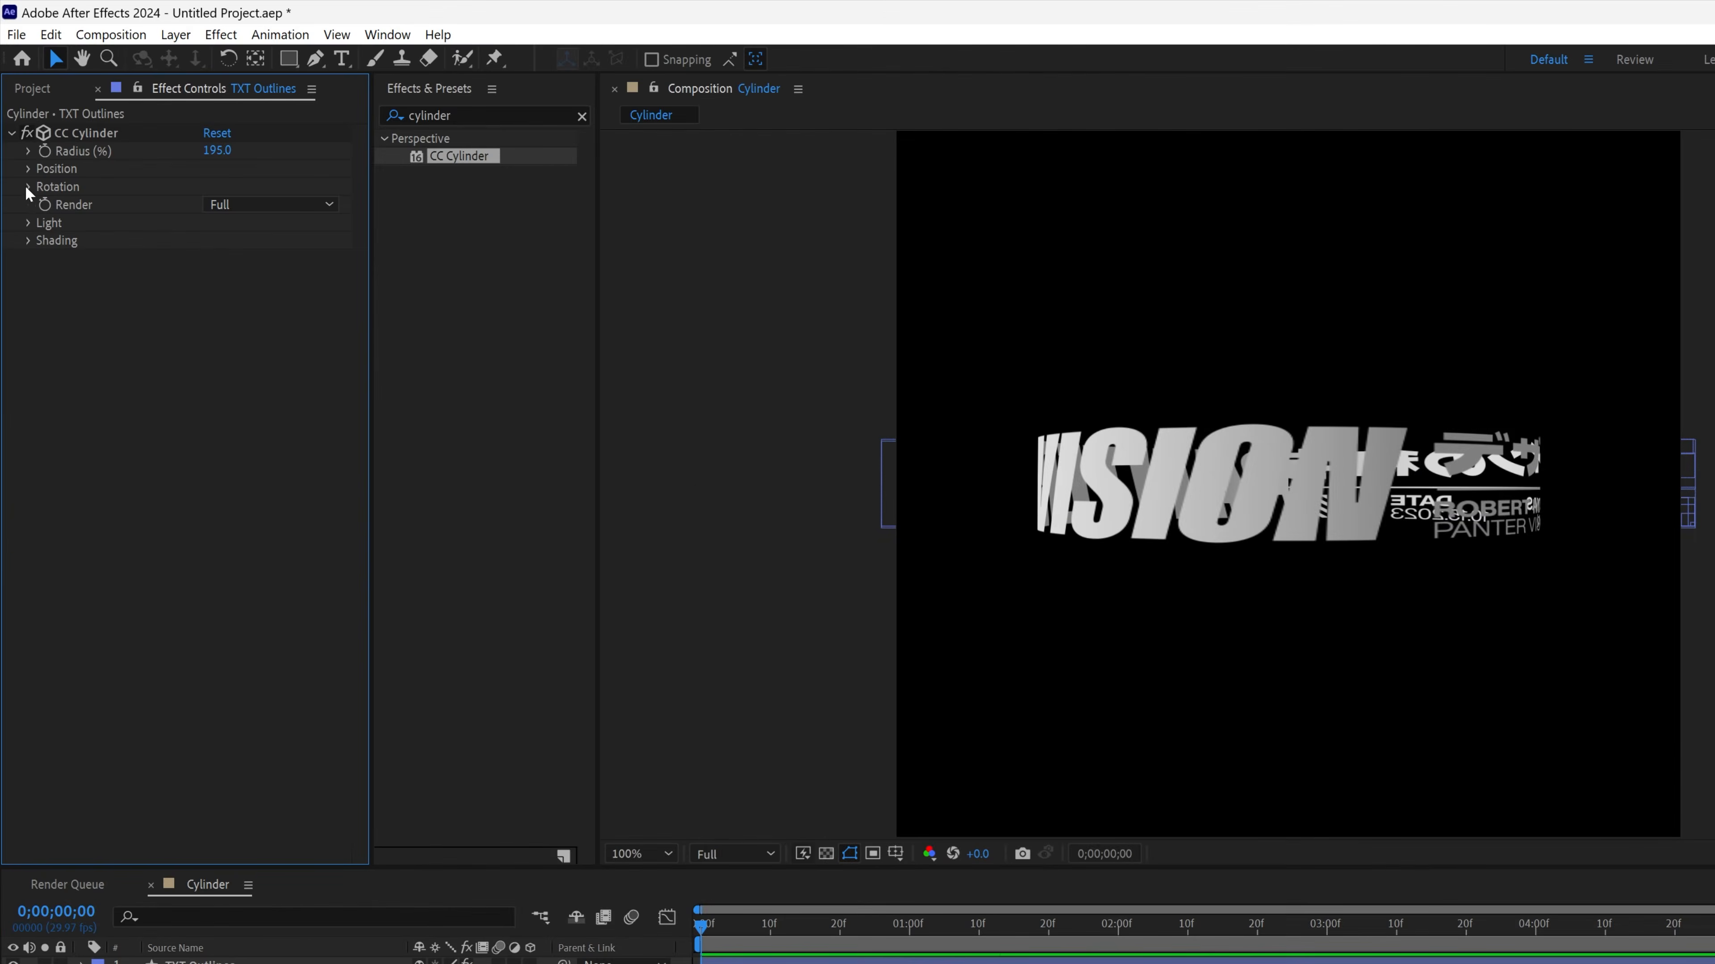
Rotate the text cylinder to X -20°, Y 24° and Z 31°.
left_click(28, 188)
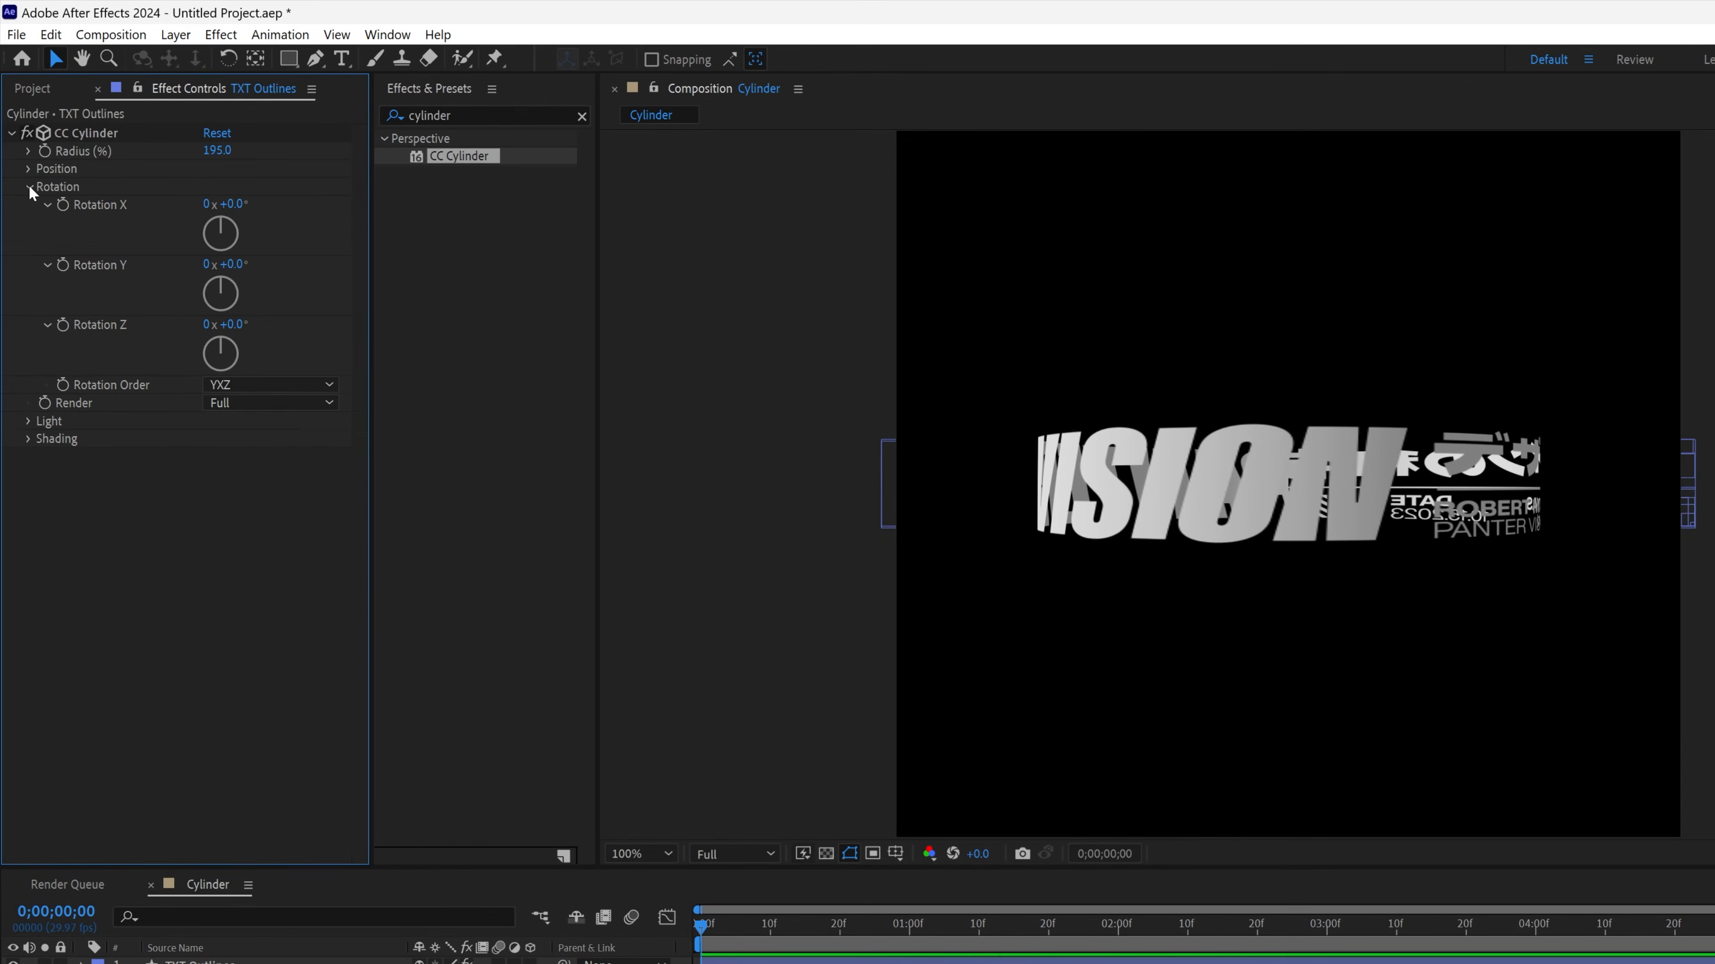
left_click_drag(240, 211, 254, 264)
left_click_drag(264, 323, 273, 322)
scroll(1367, 606, "up", 1)
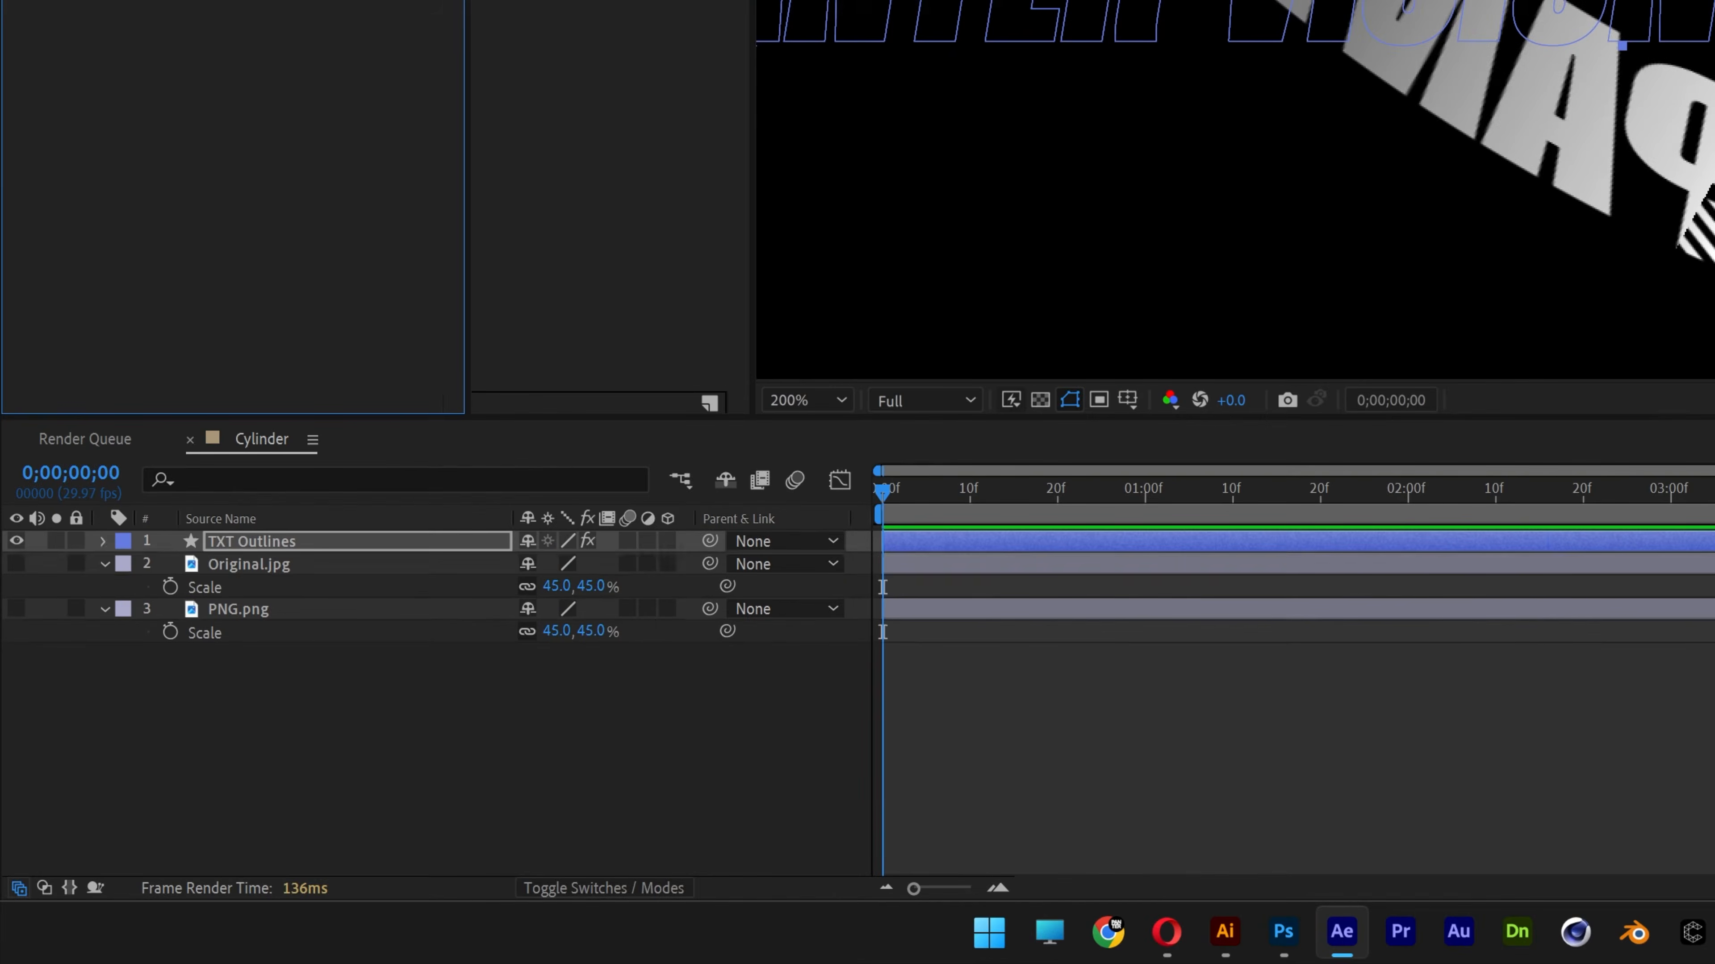
Scale the TXT Outlines layer to 95% and show the PNG.png layer again.
key("s")
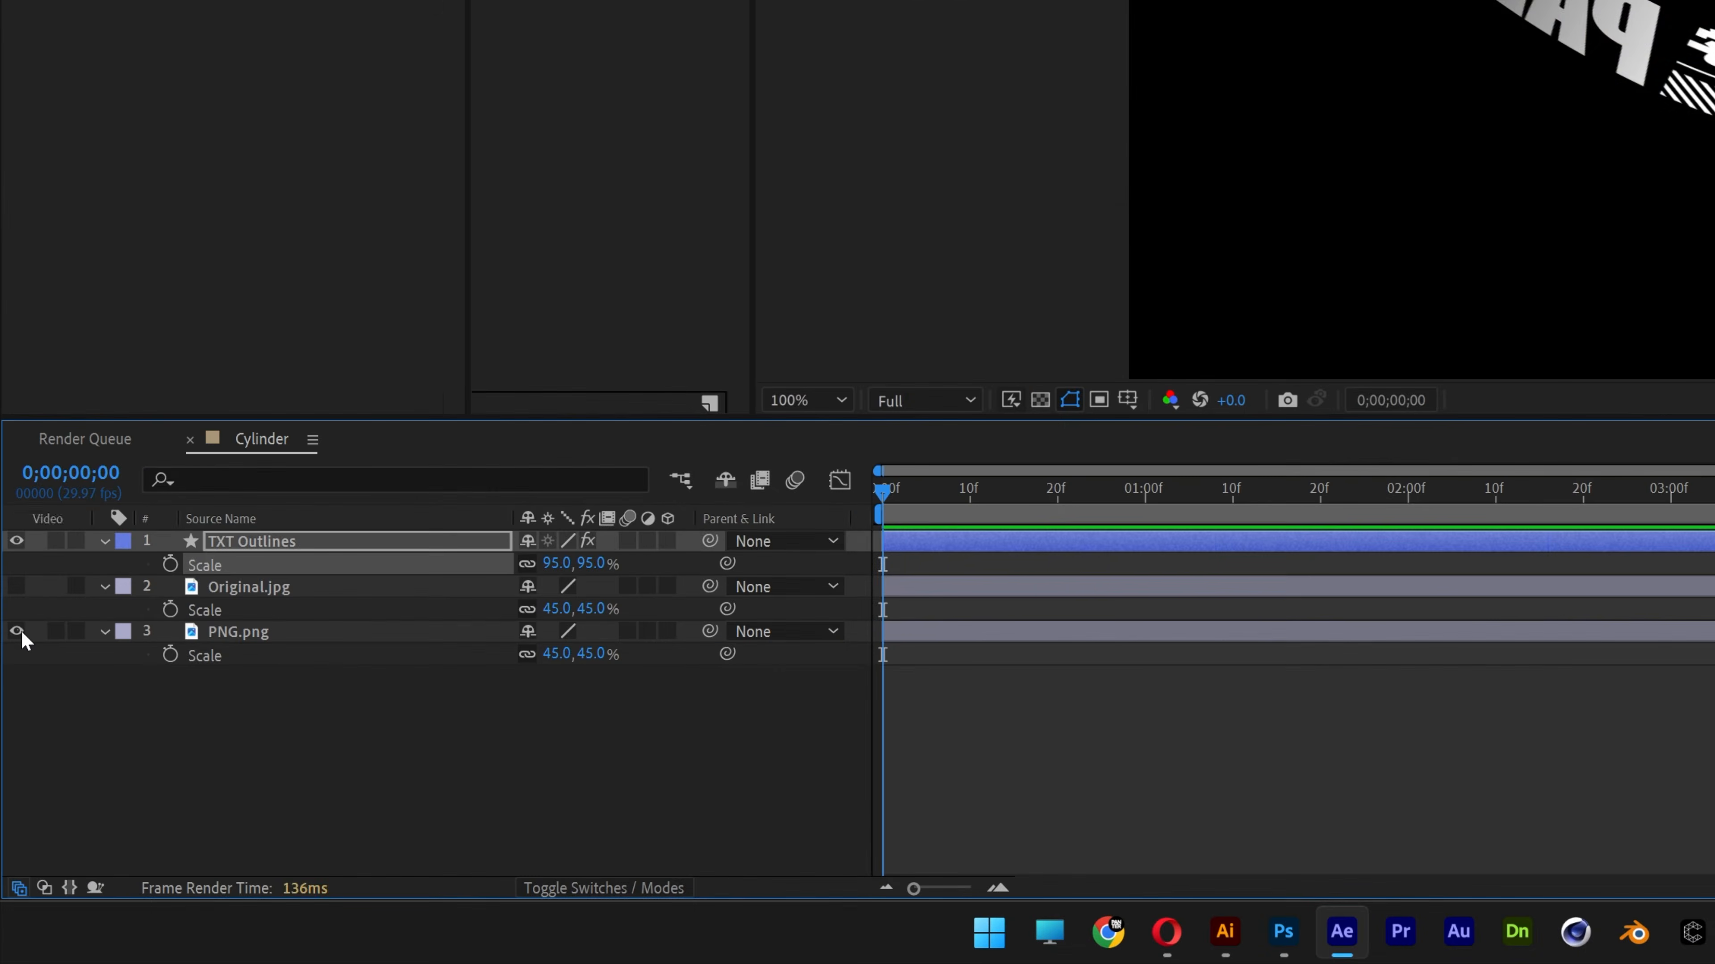
left_click(16, 631)
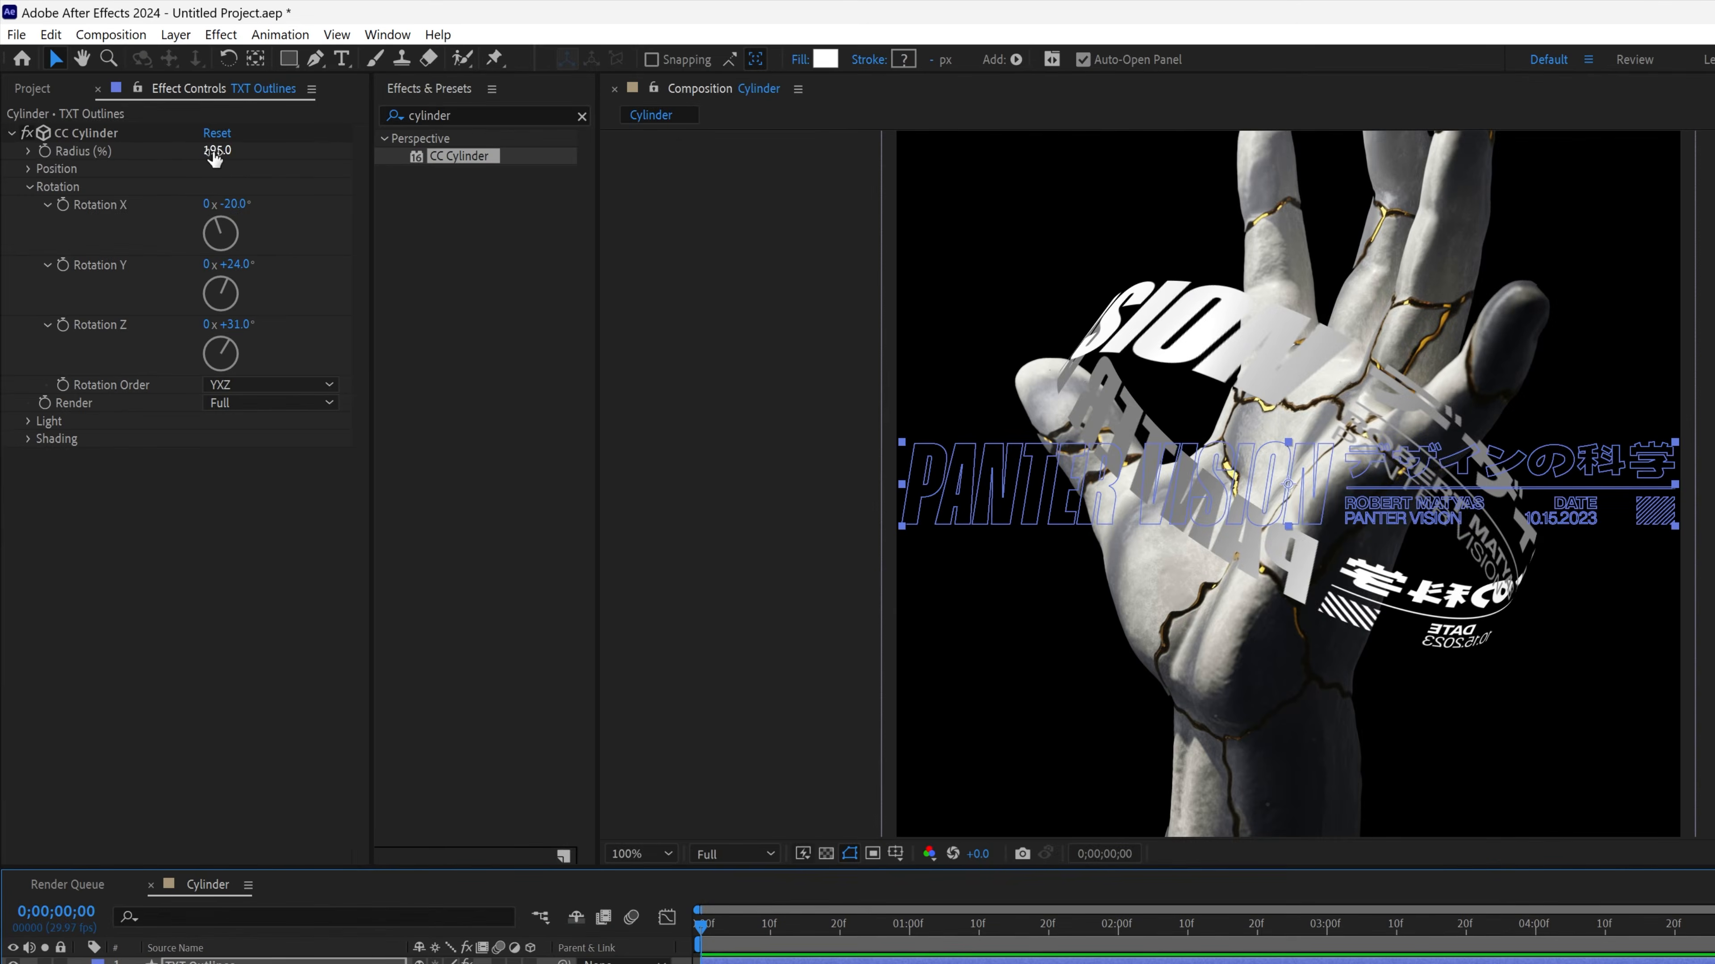
Enlarge the cylinder radius to 234% and adjust its rotation to X -14°, Y 16° and Z 37°.
left_click_drag(215, 158, 241, 159)
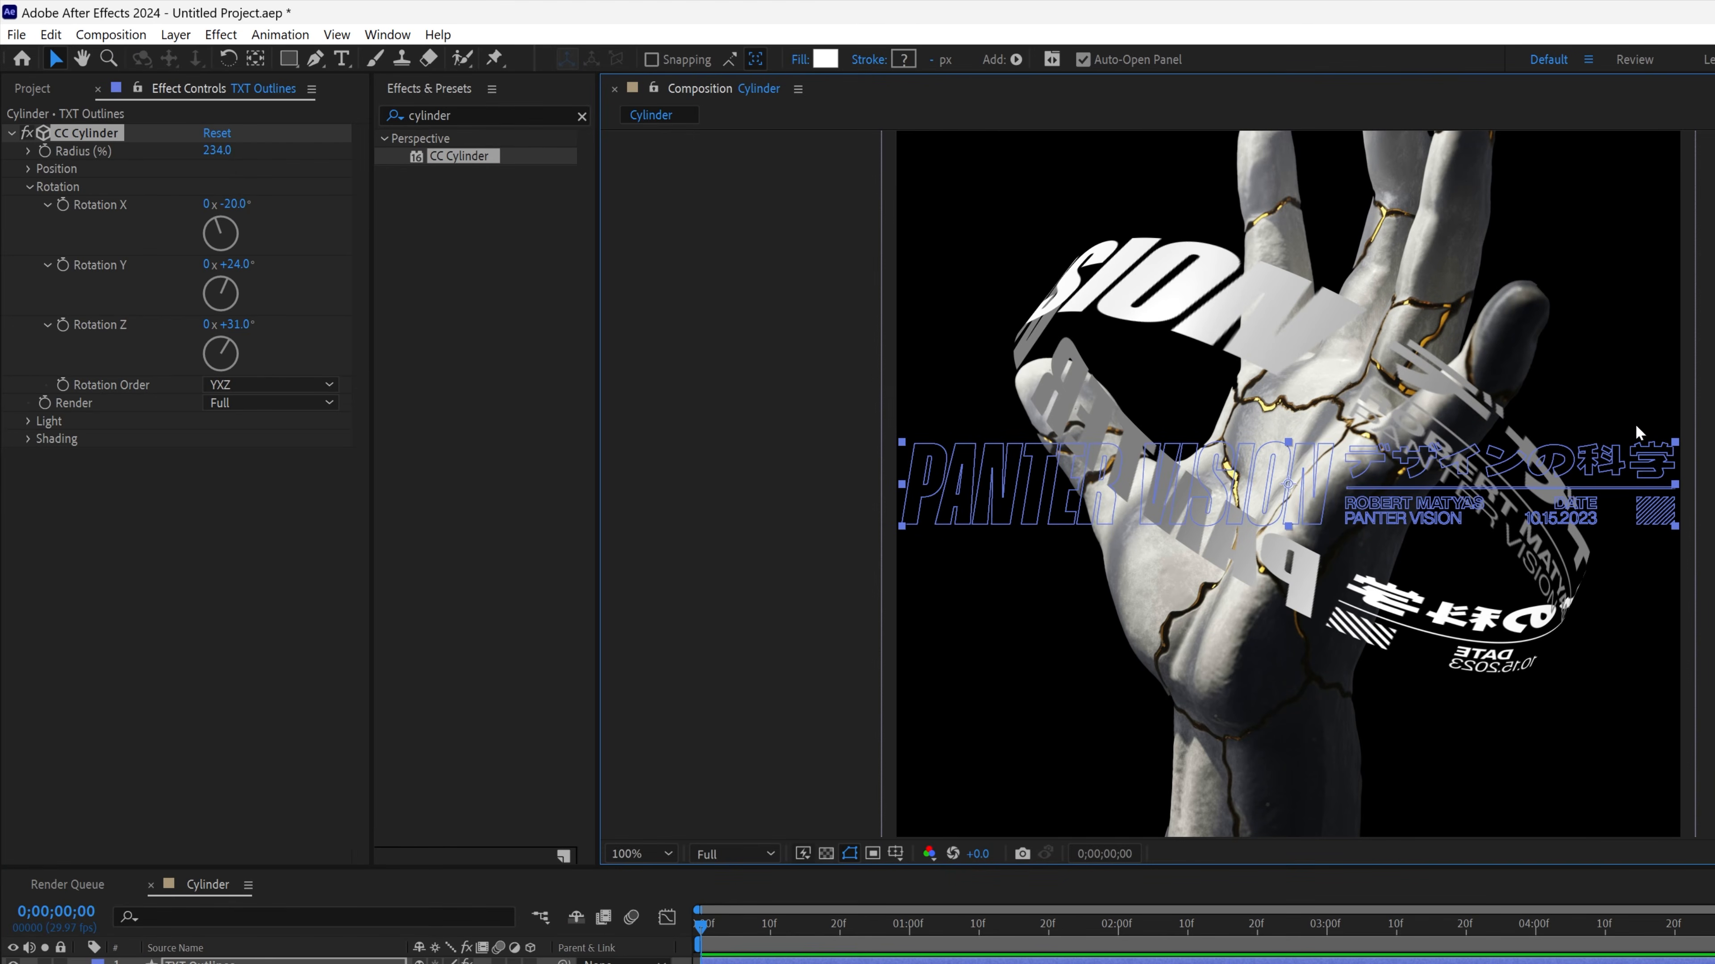
left_click_drag(230, 263, 215, 264)
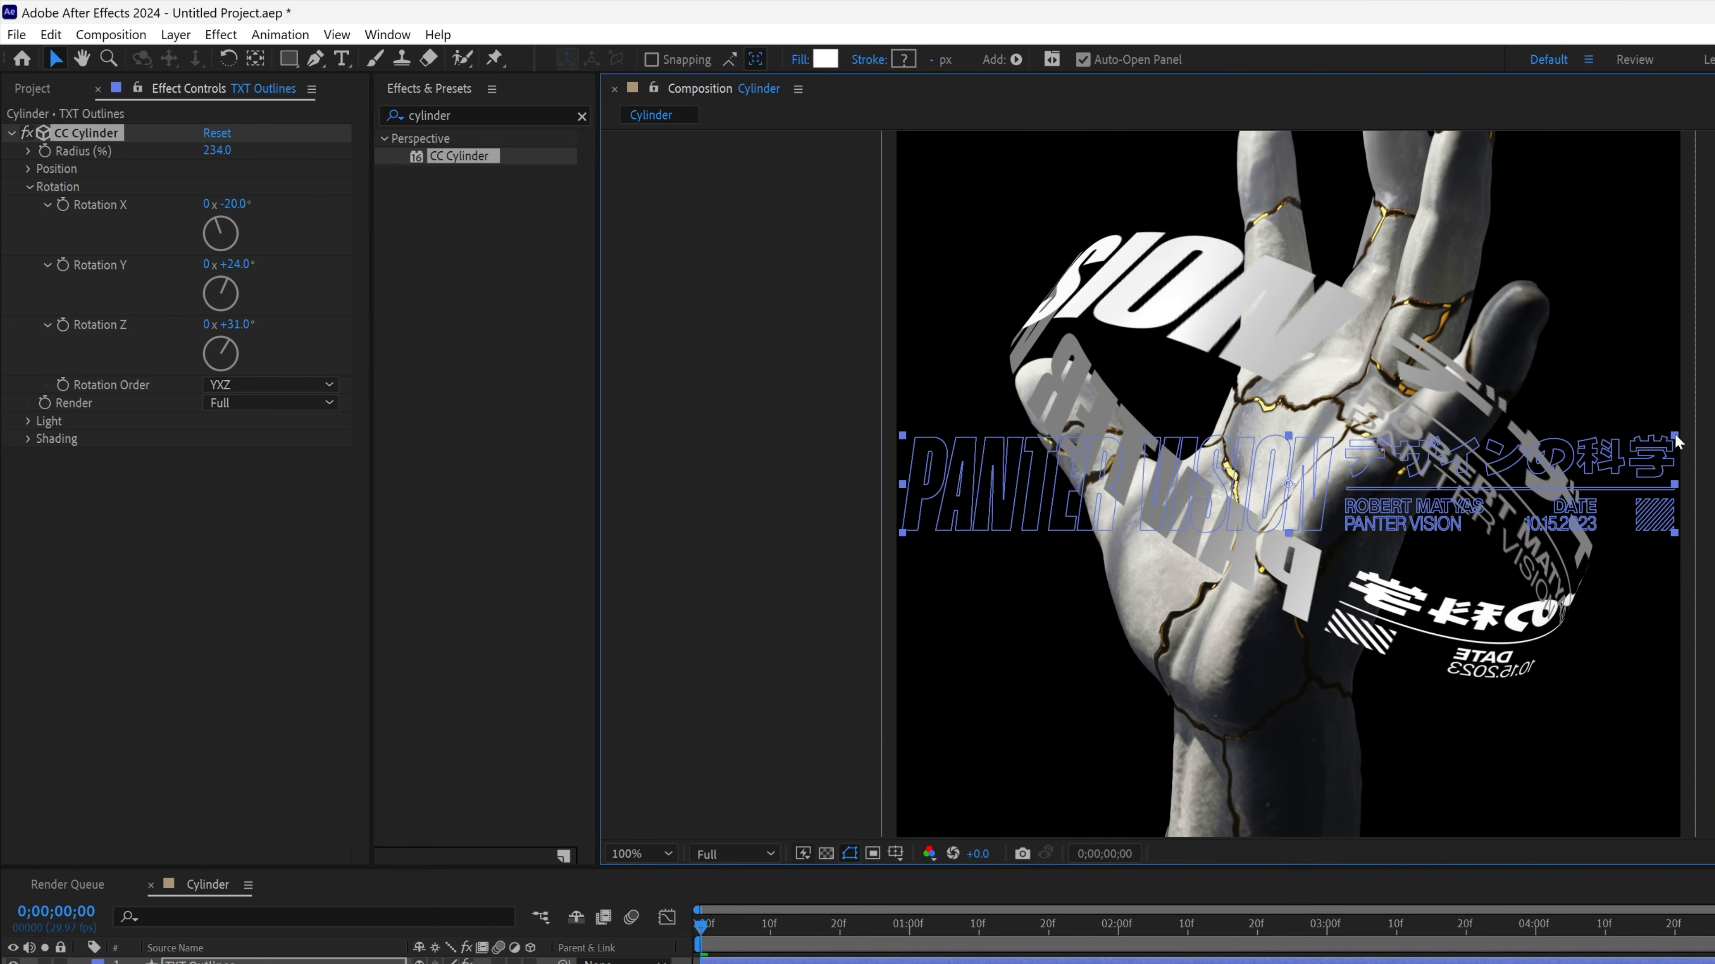
left_click_drag(230, 204, 252, 208)
left_click_drag(247, 327, 270, 335)
Move the cylinder to position X -40, Y -70 and set its light intensity to 177.
left_click(28, 168)
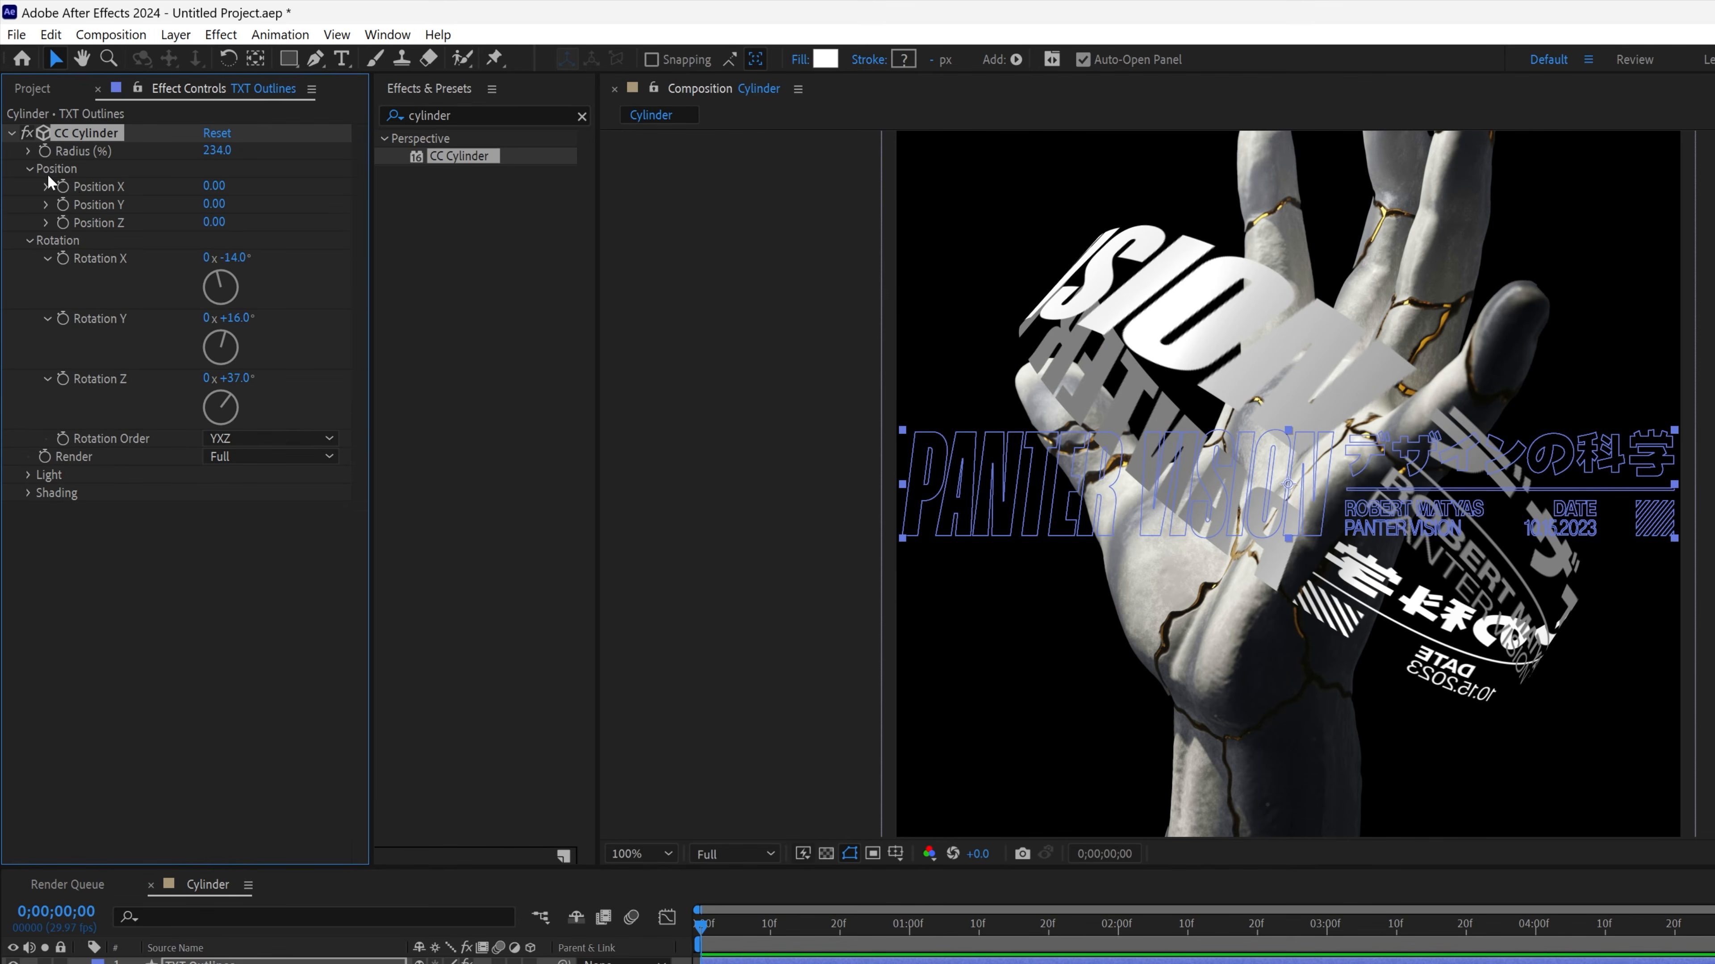
left_click_drag(213, 187, 211, 206)
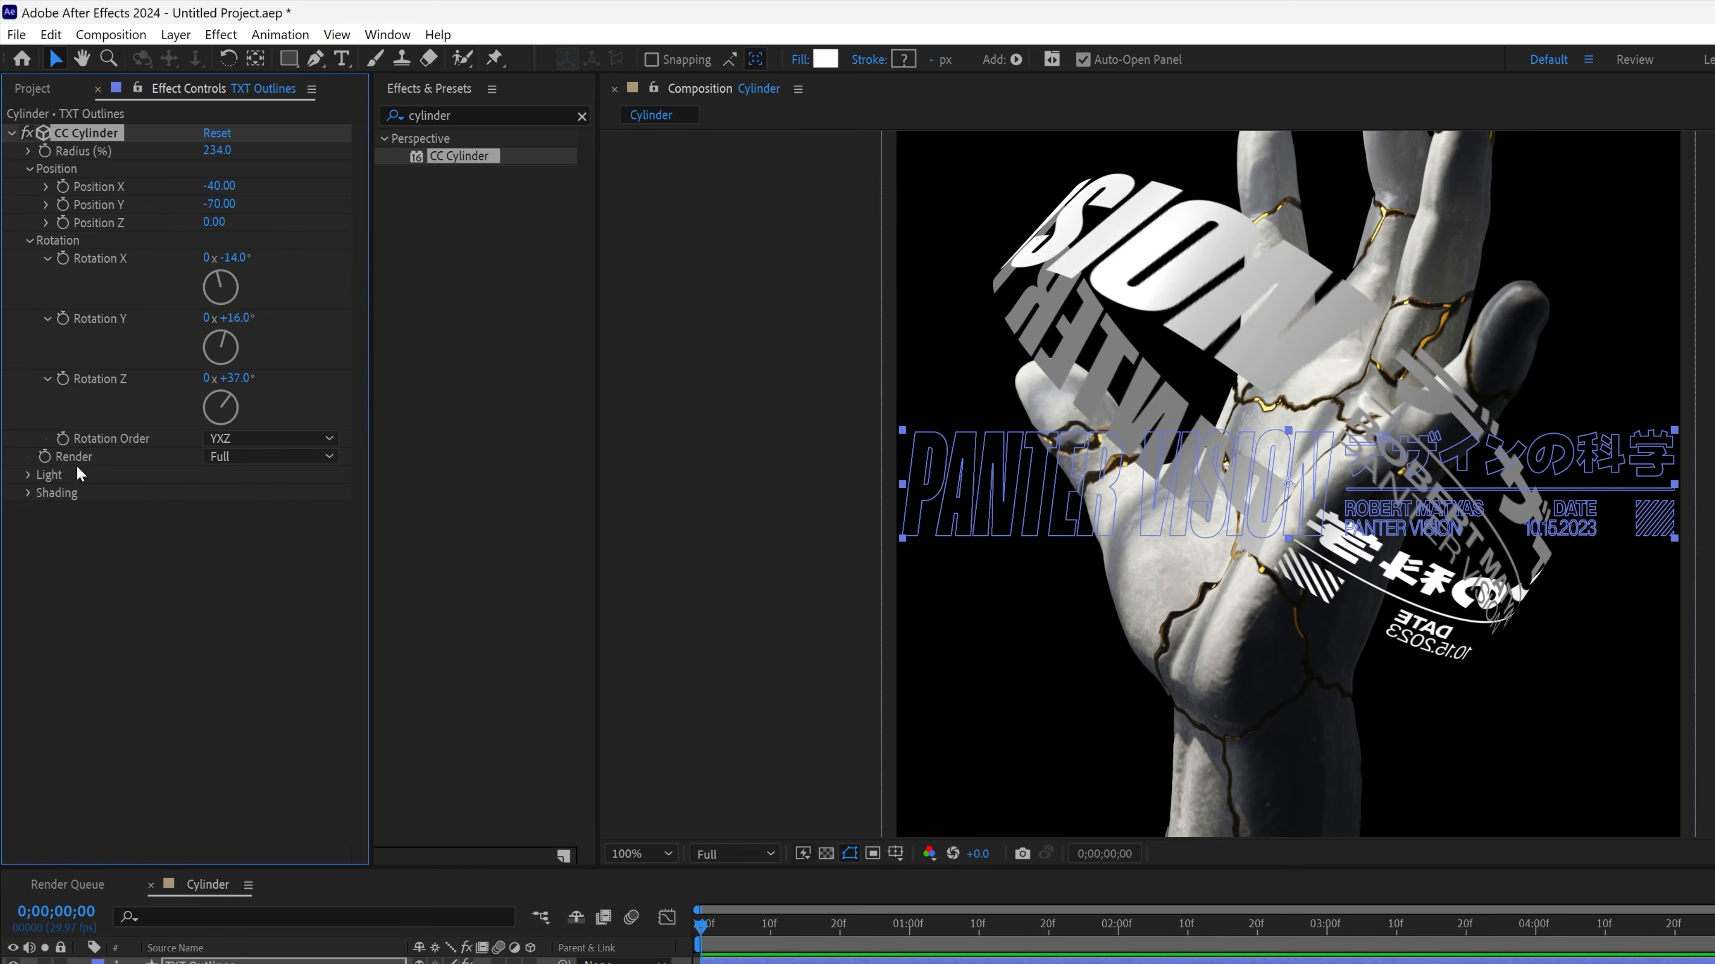
left_click(29, 475)
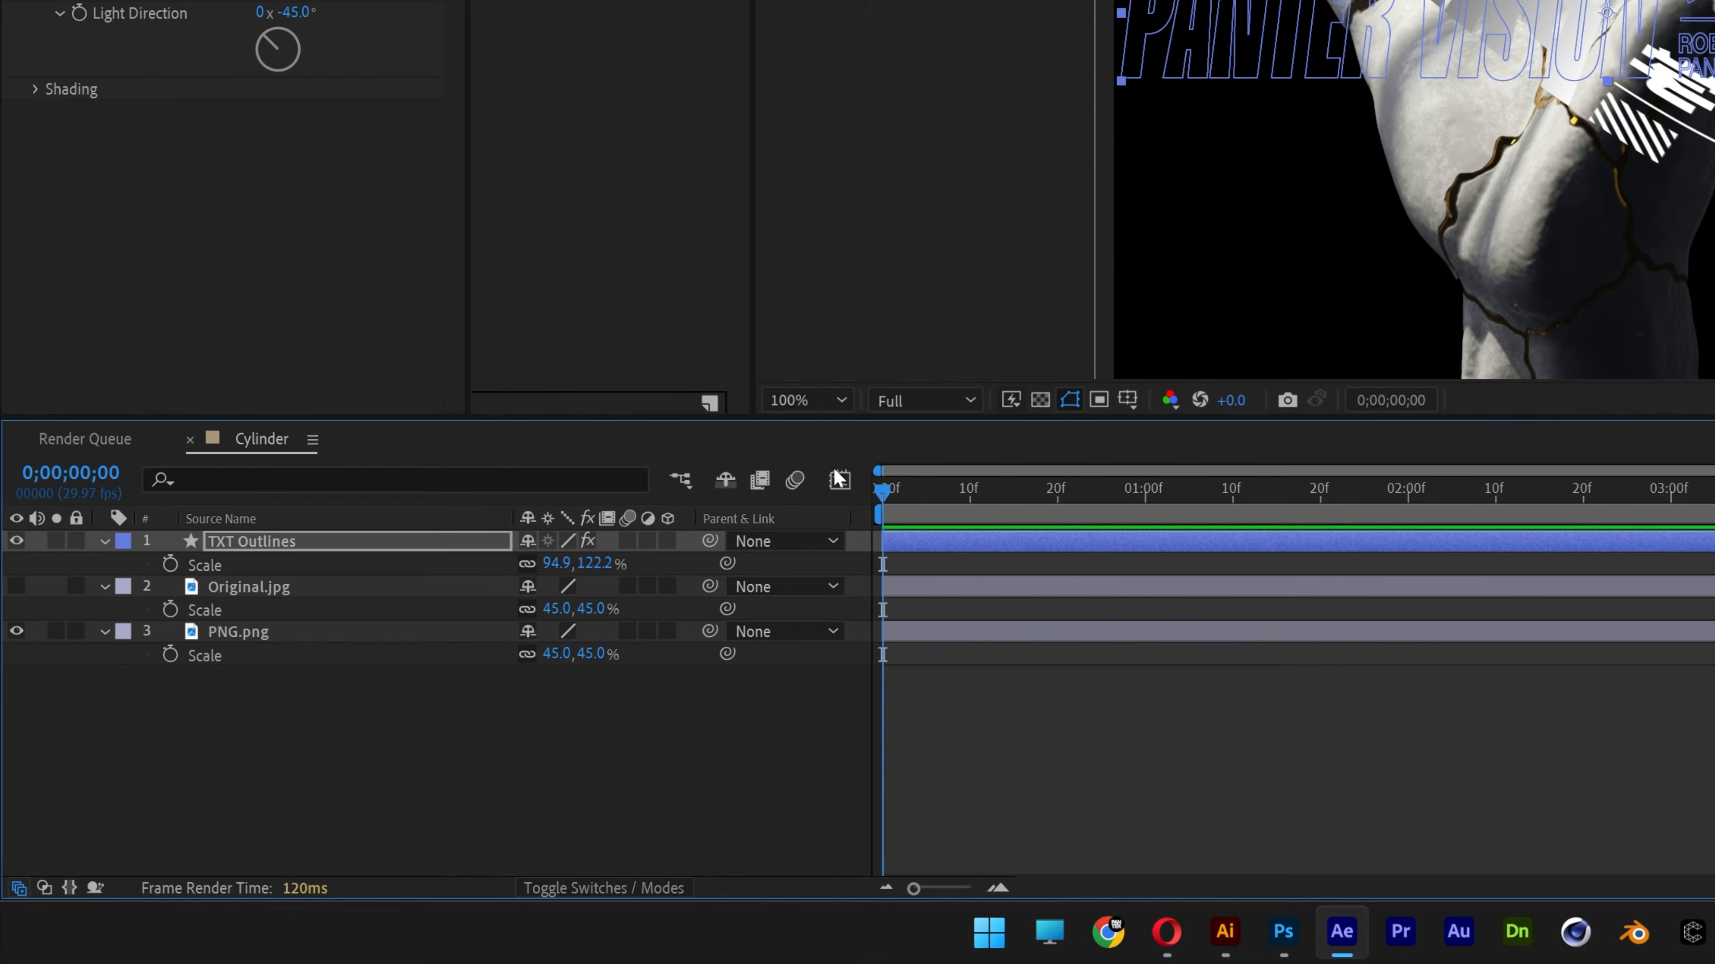
Keyframe the cylinder's Rotation Y at the first frame and change its number of revolutions at 0;00;05;29.
left_click_drag(934, 500, 1714, 490)
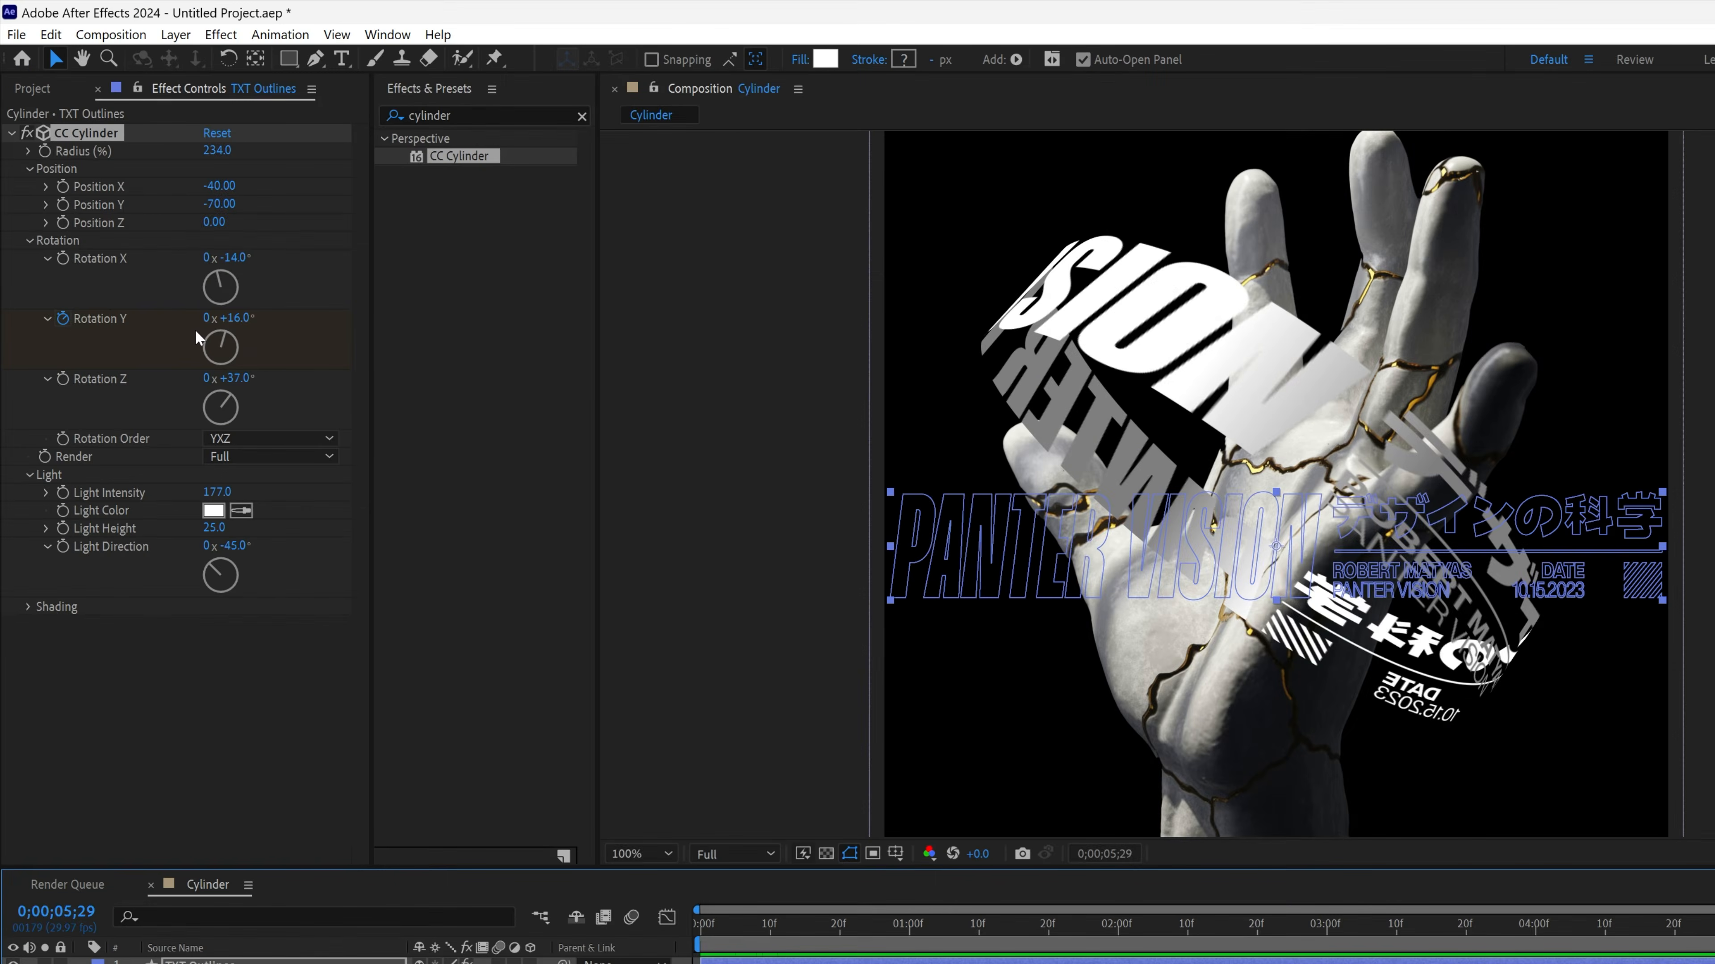
left_click(206, 320)
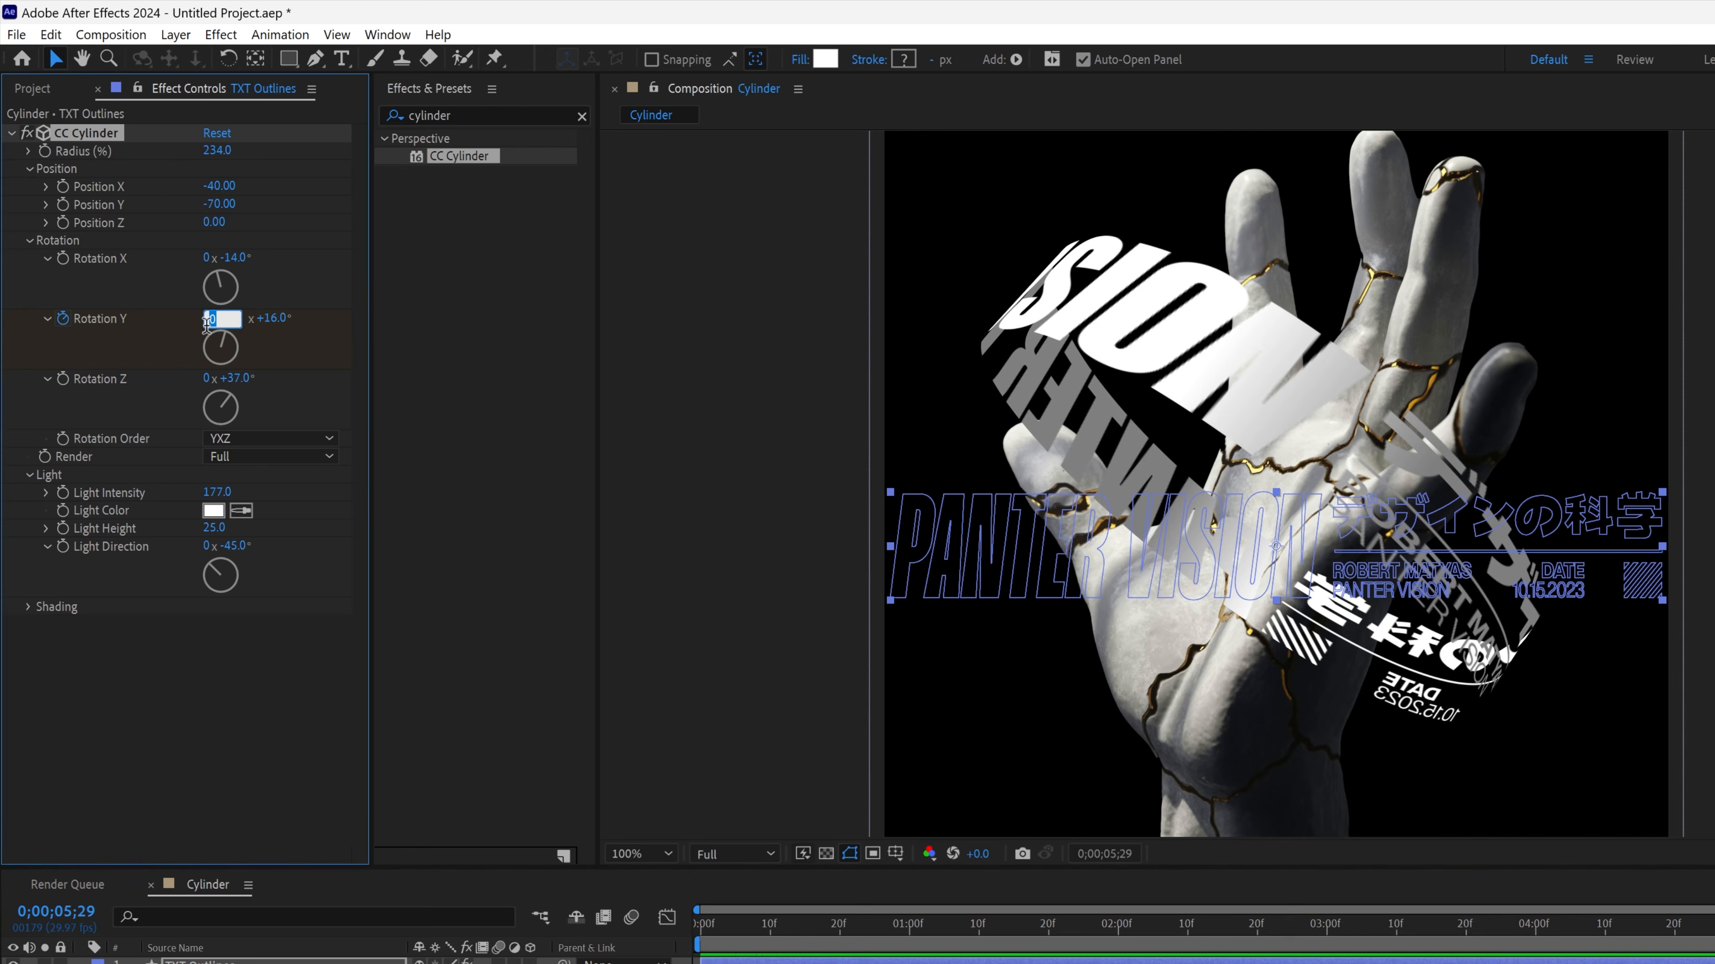
key("Return")
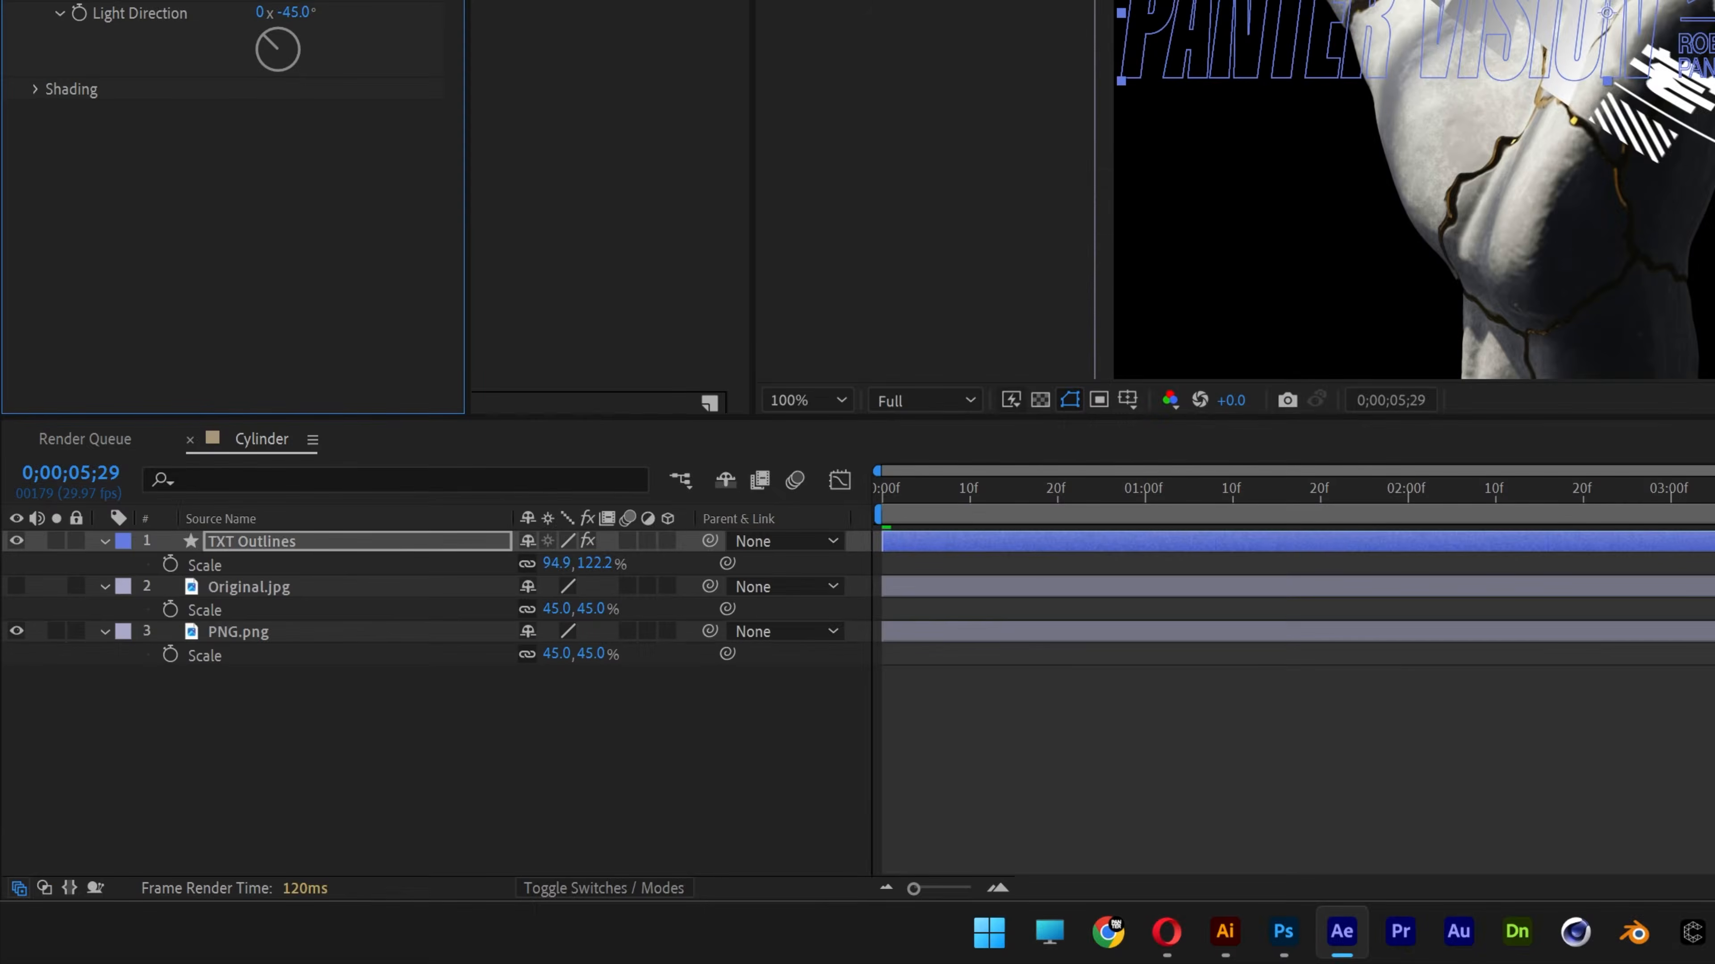
Shift the last Rotation Y keyframe to the 6-second mark and preview the animation from the first frame.
key("u")
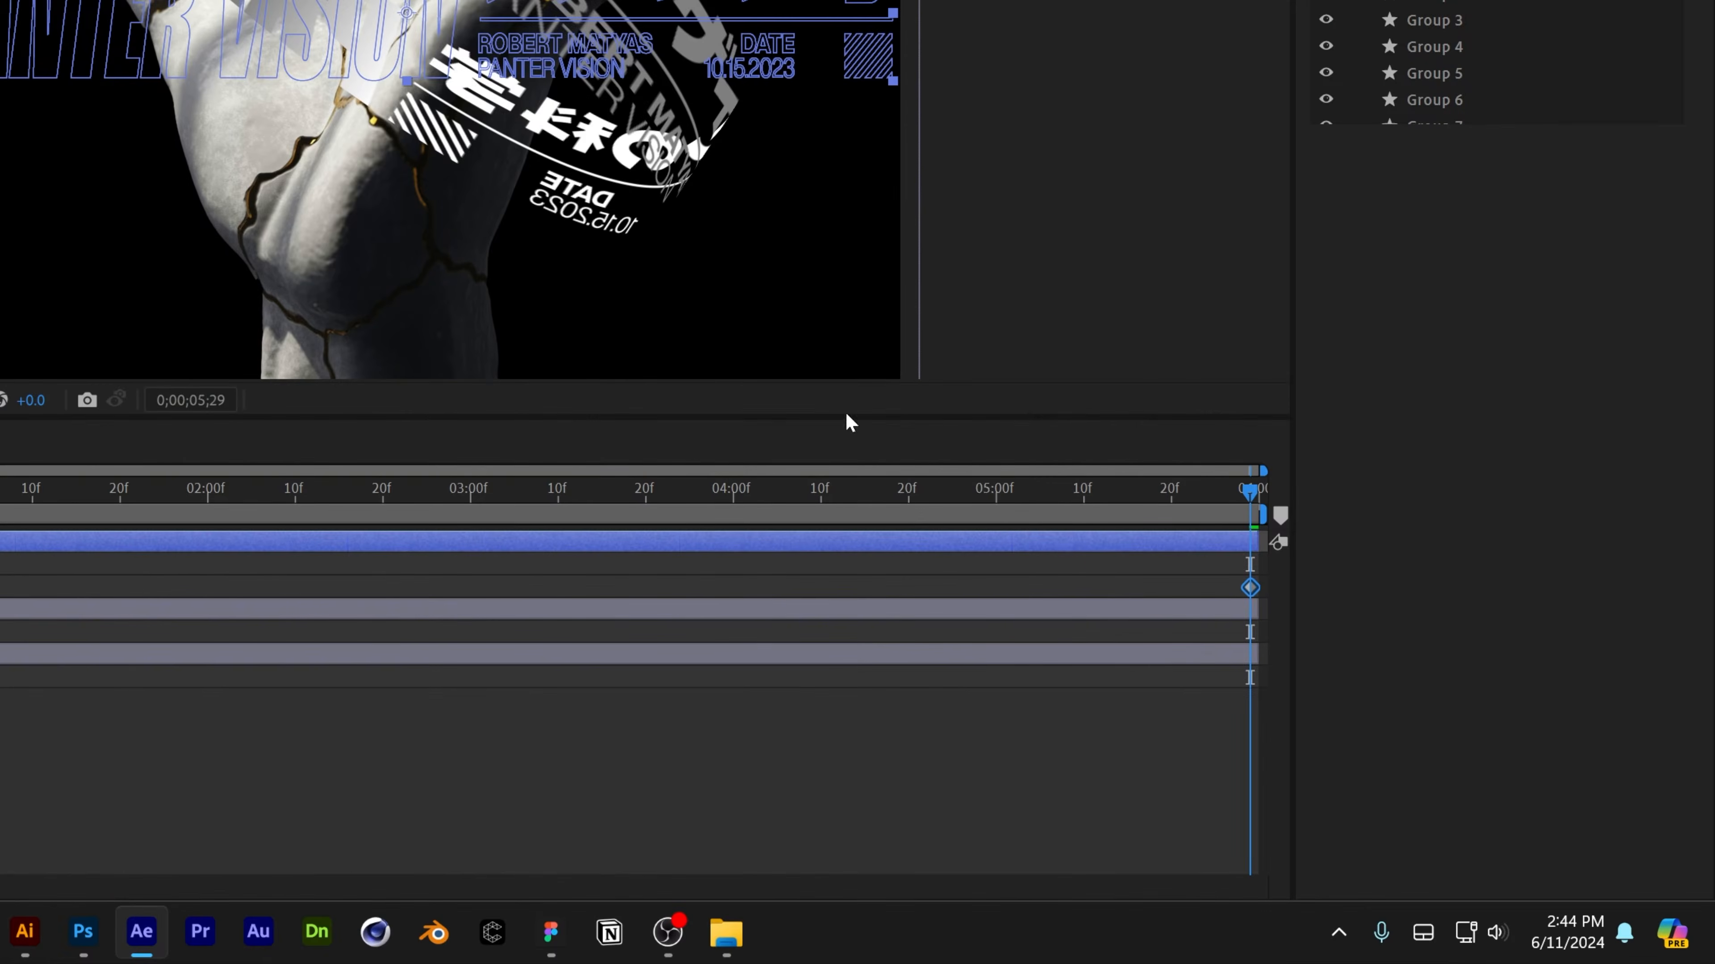
left_click_drag(1197, 491, 1163, 492)
left_click(1237, 568)
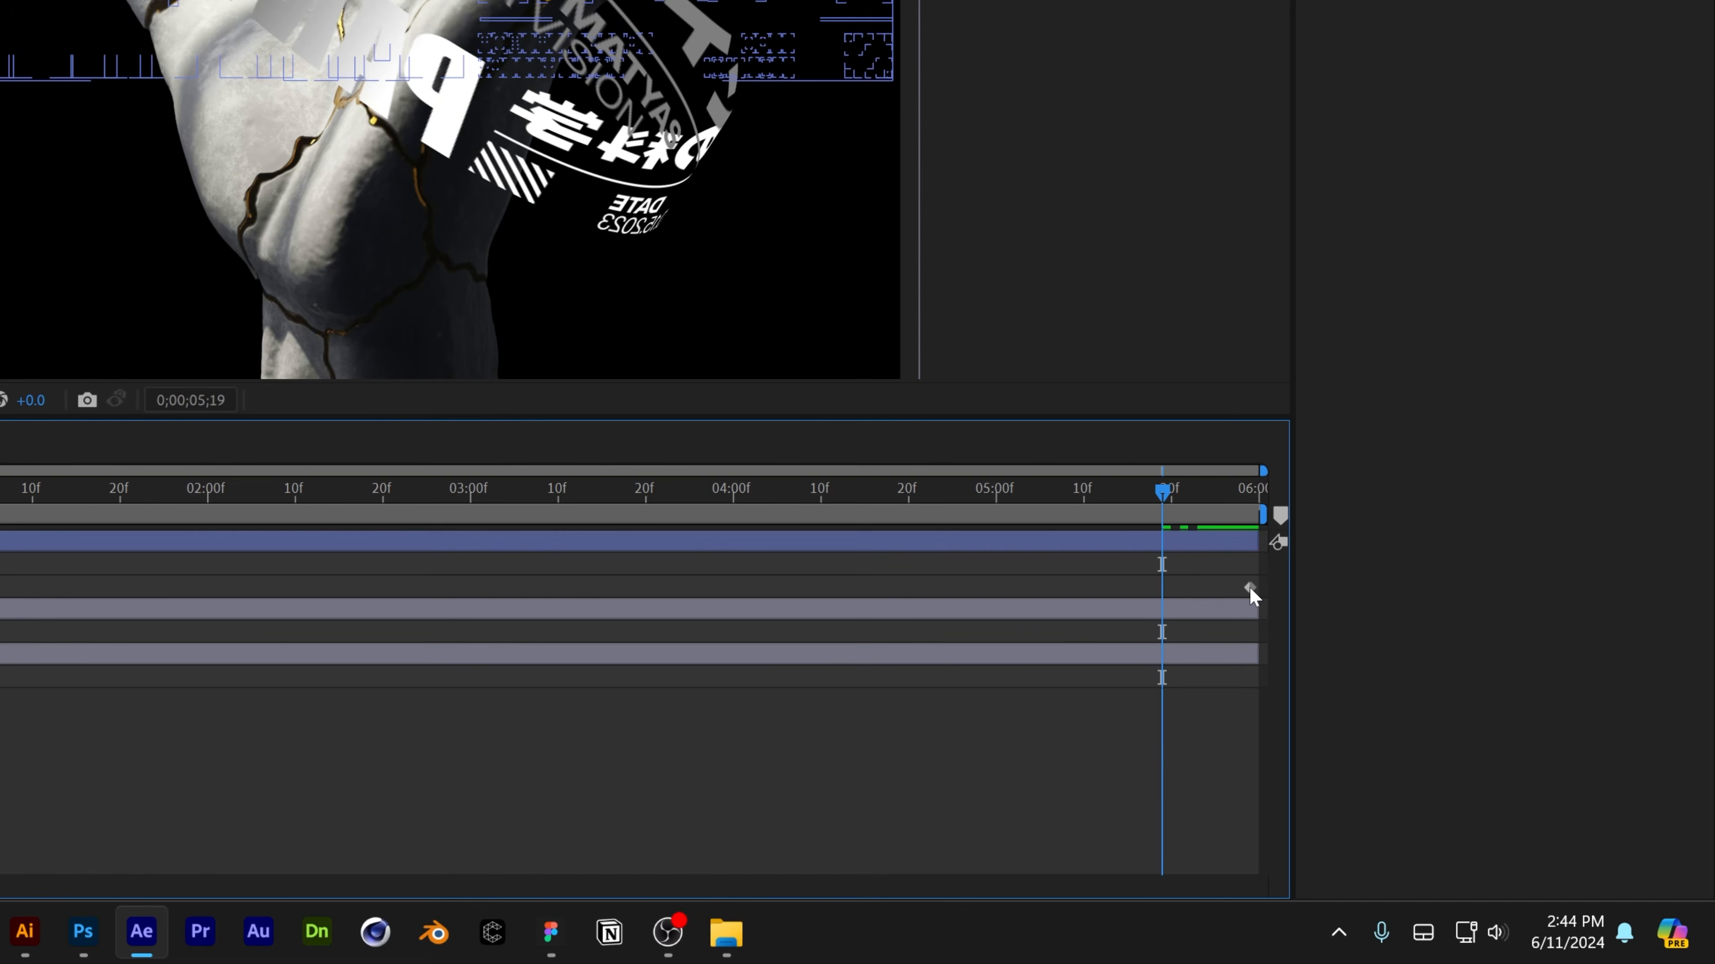
left_click_drag(1251, 589, 1259, 589)
left_click_drag(916, 497, 332, 661)
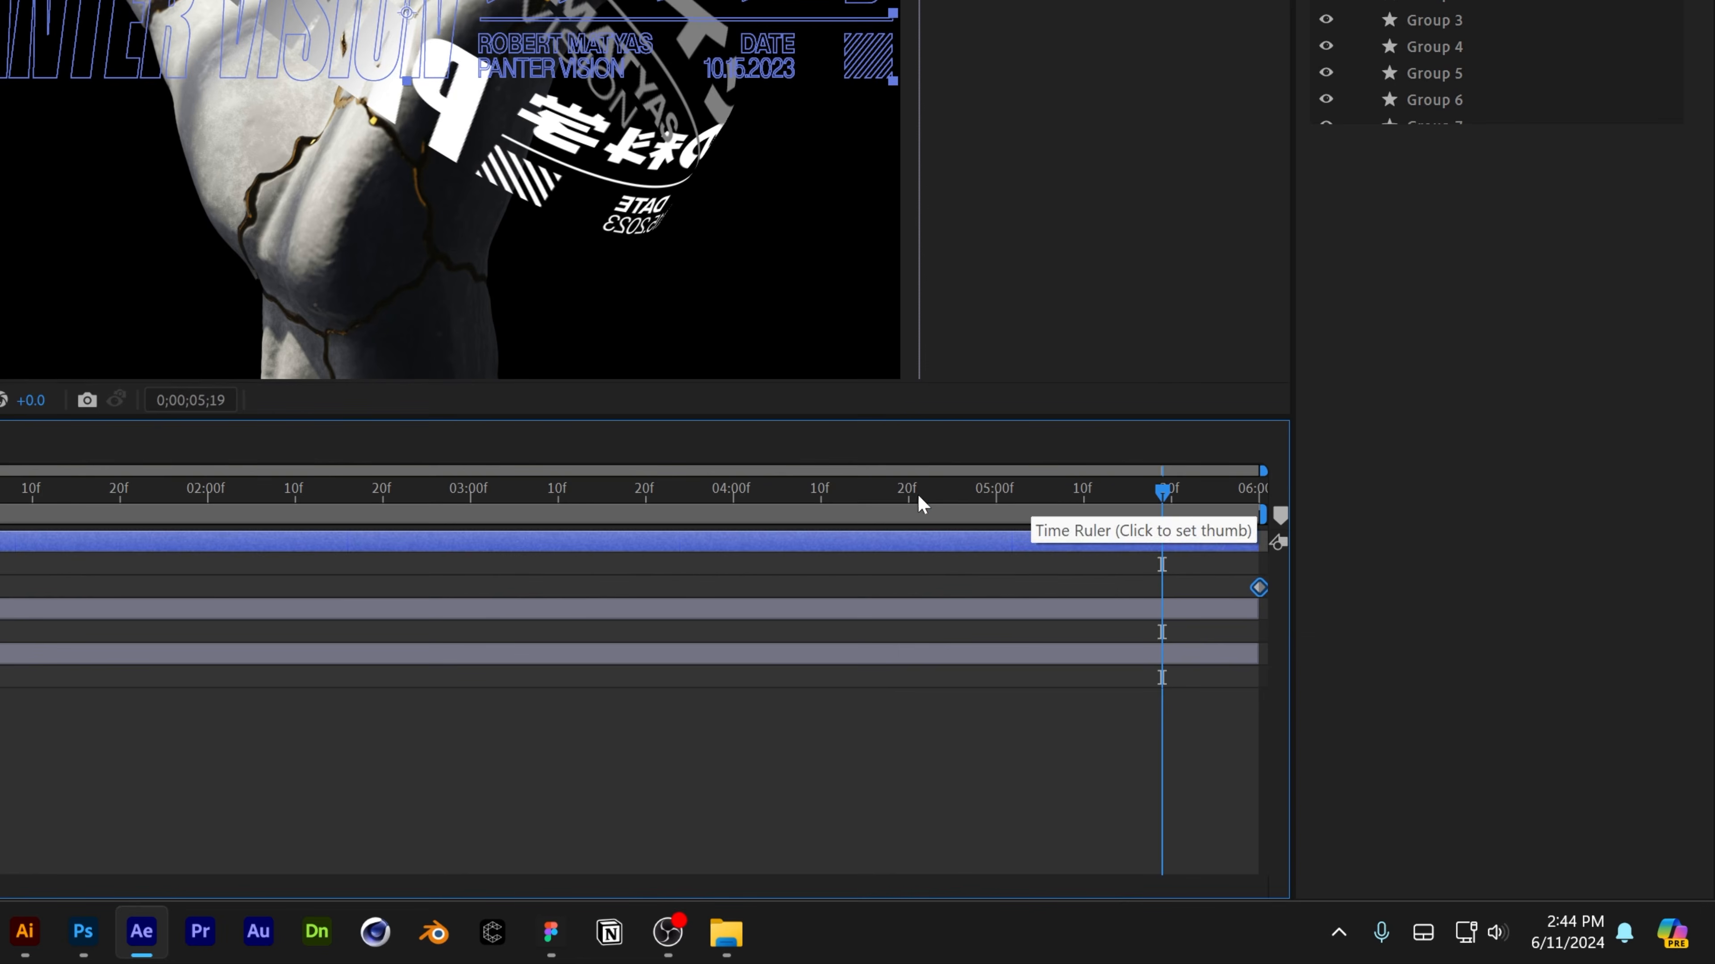
key("space")
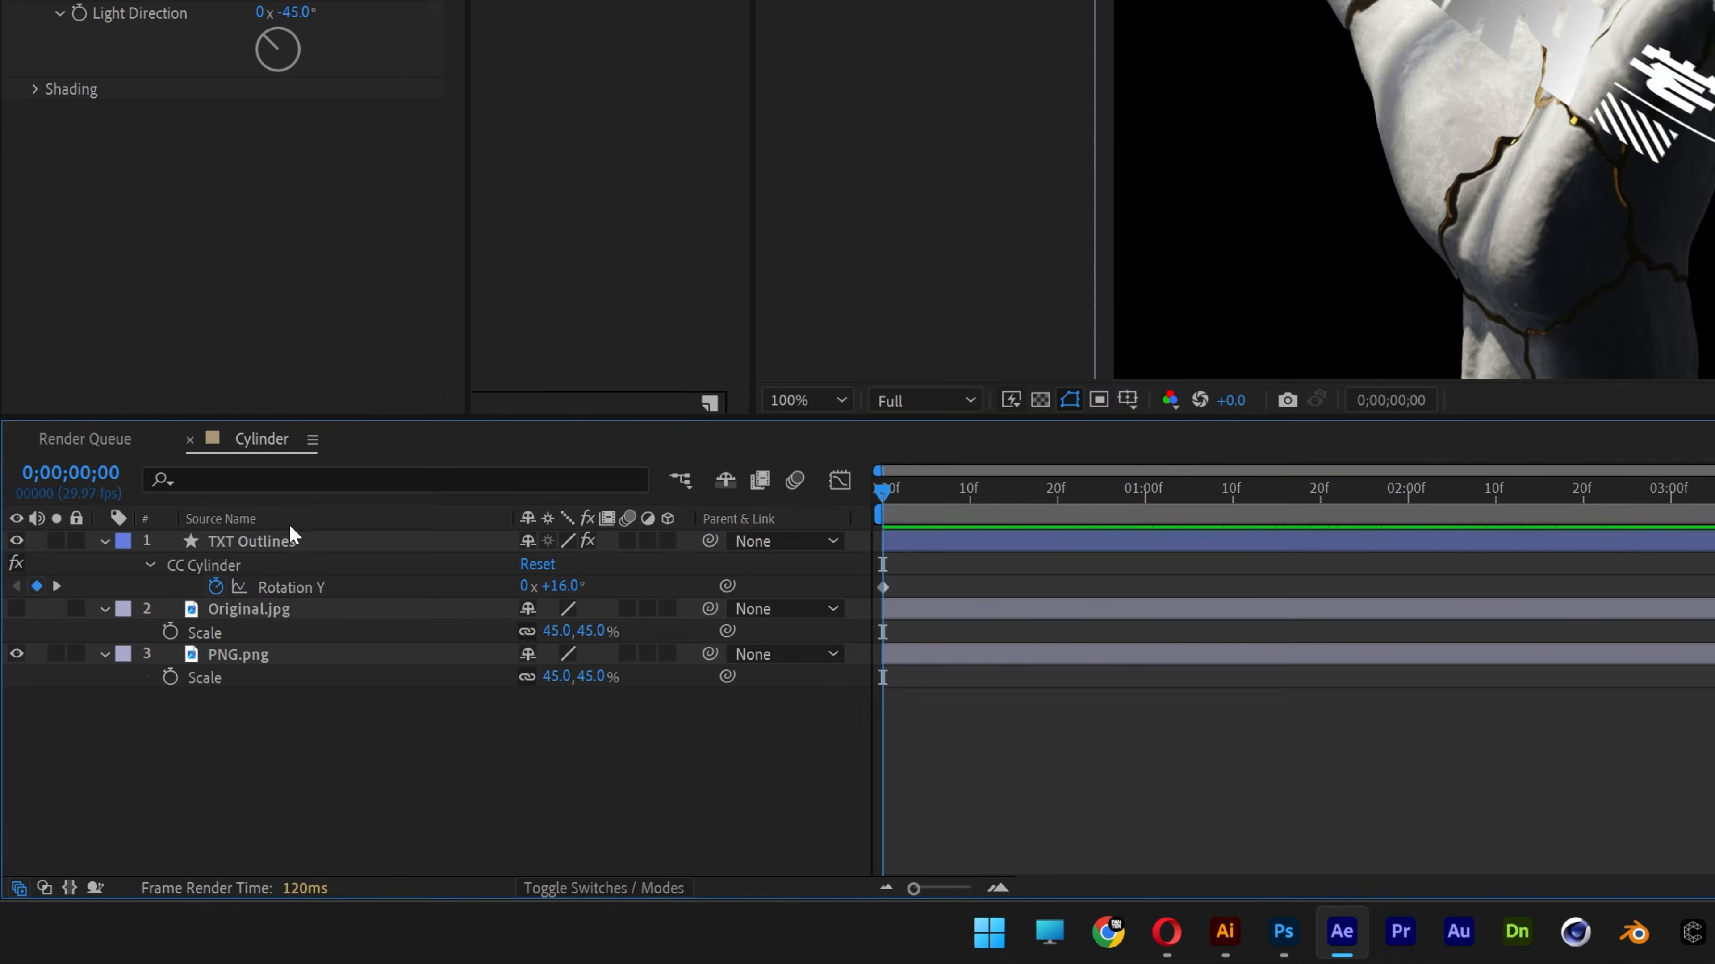
Duplicate the TXT Outlines layer and set the CC Cylinder render option on the copy to Outside.
left_click(287, 539)
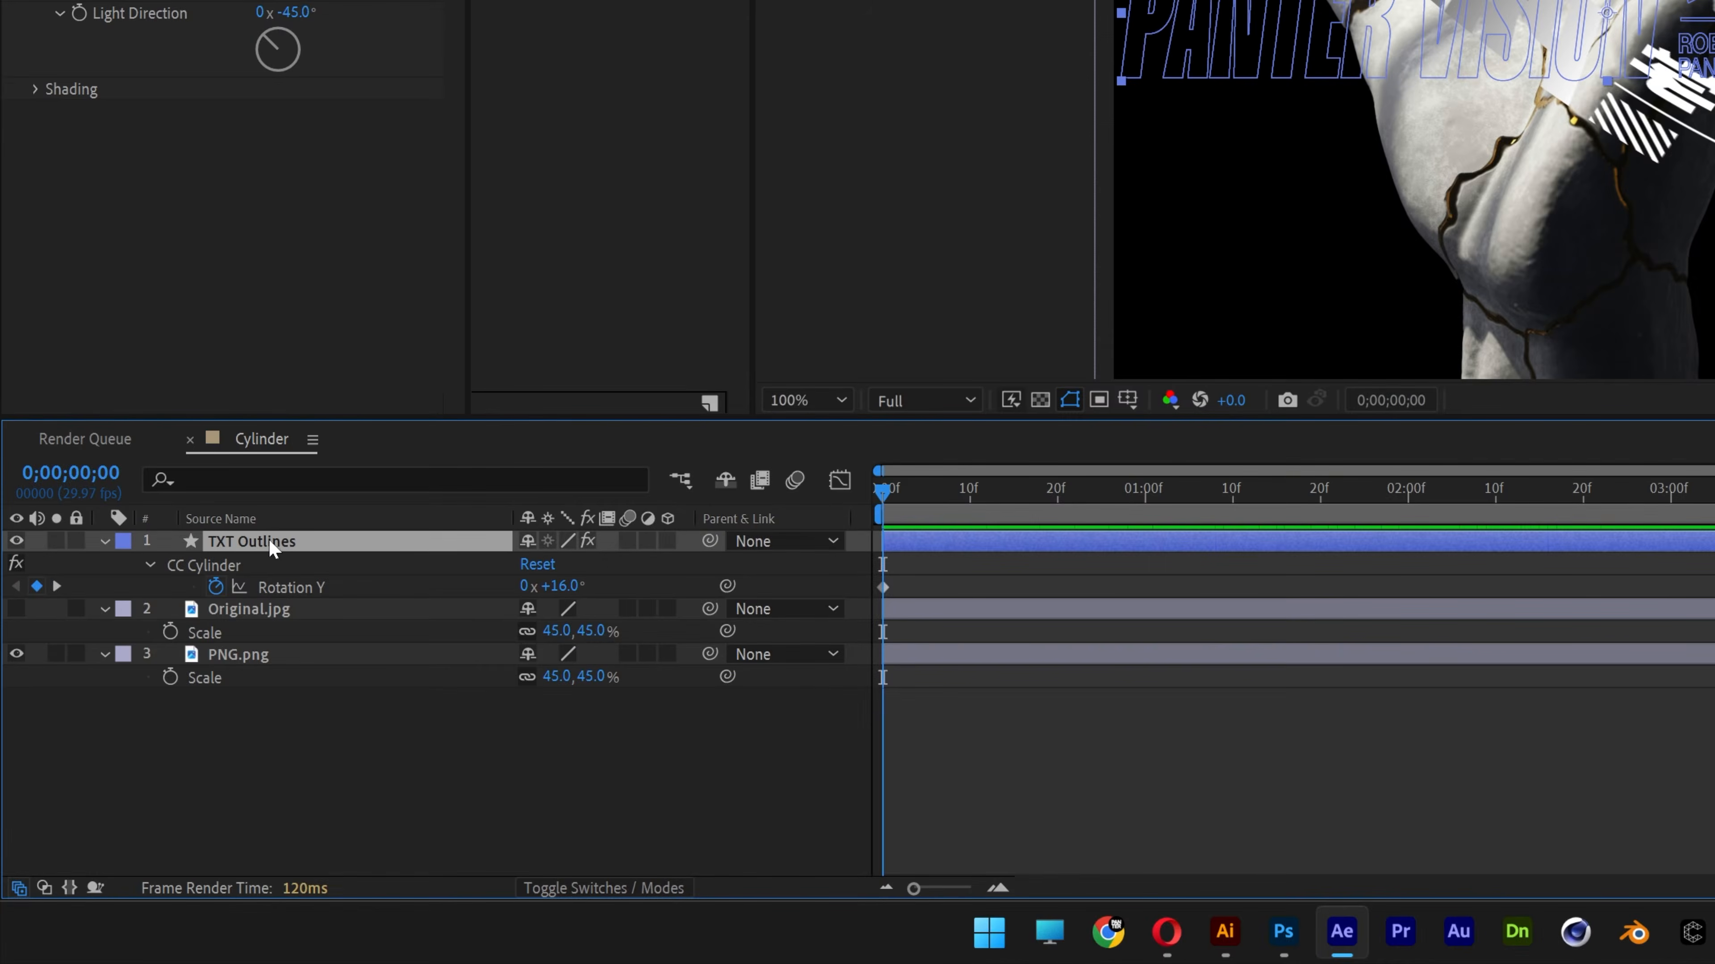
left_click(104, 541)
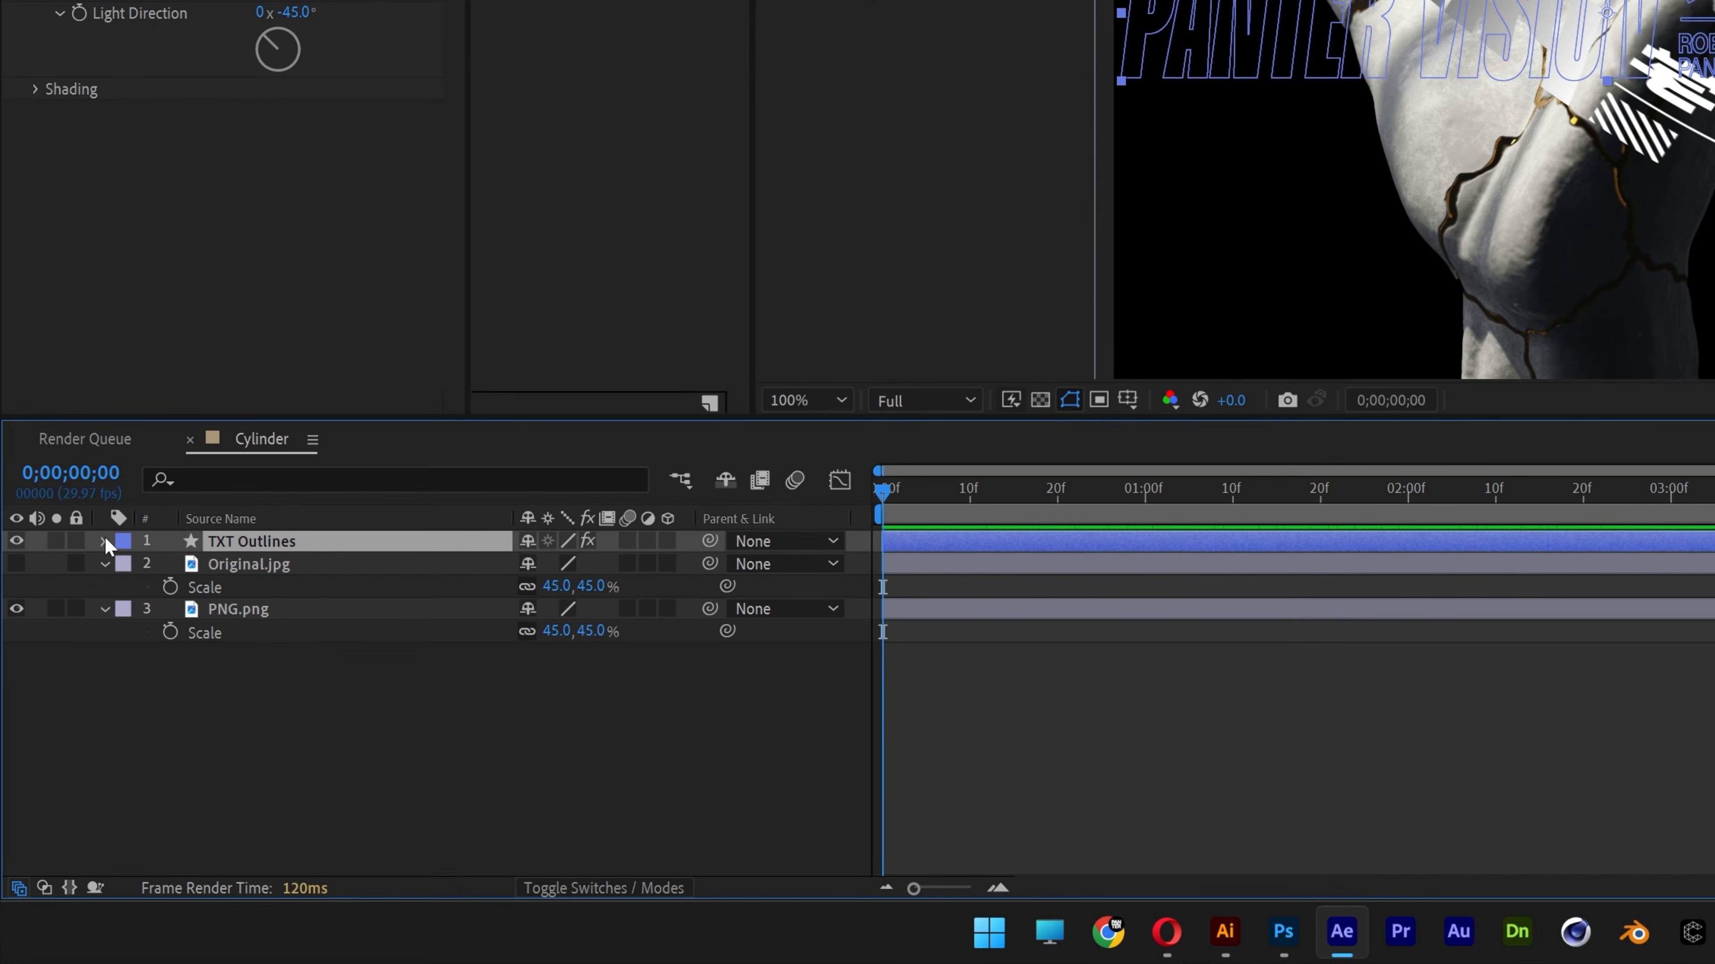
key("ctrl+d")
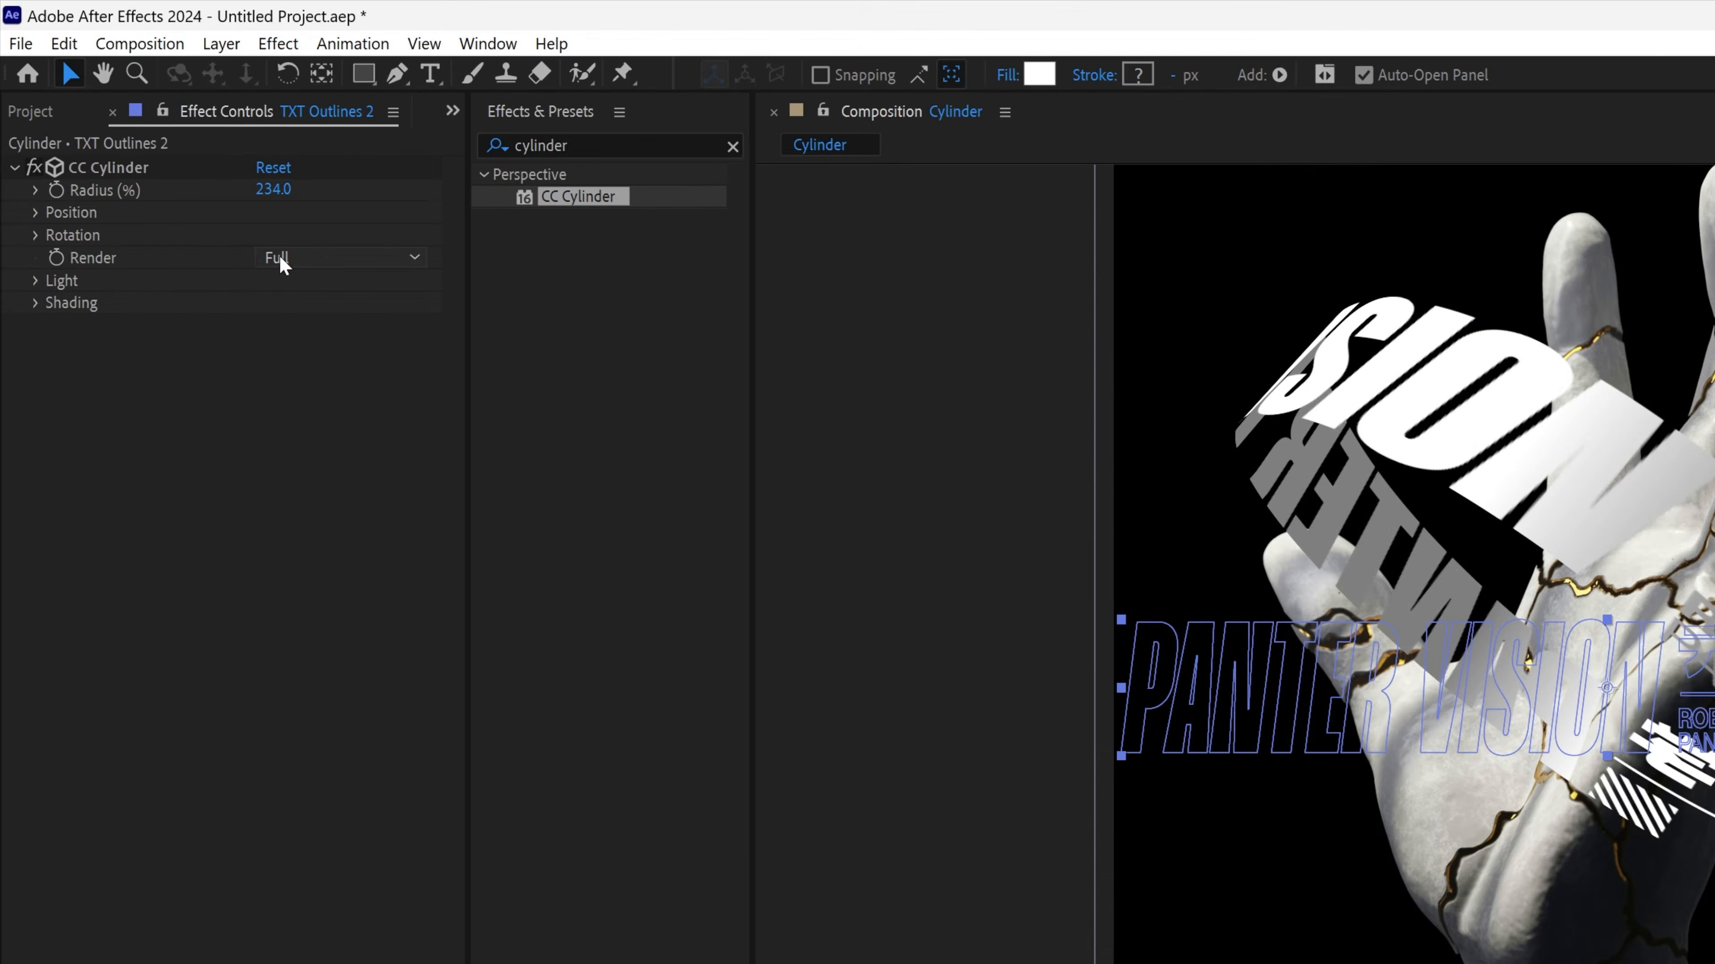
left_click(276, 257)
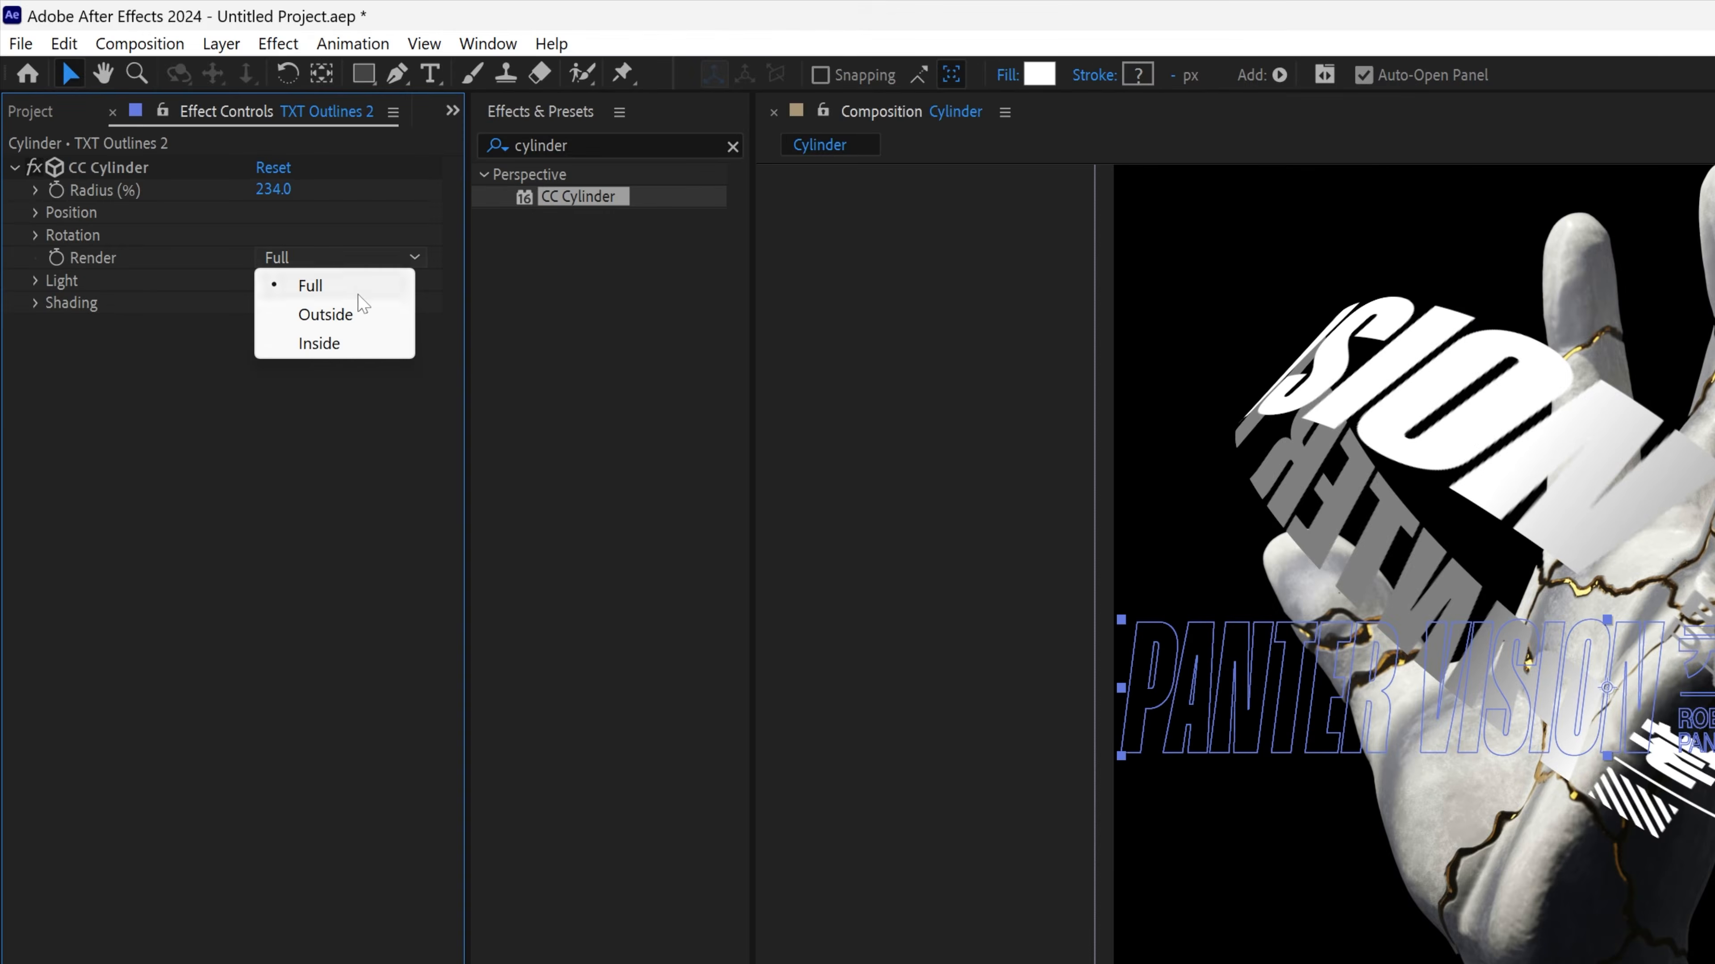
left_click(362, 313)
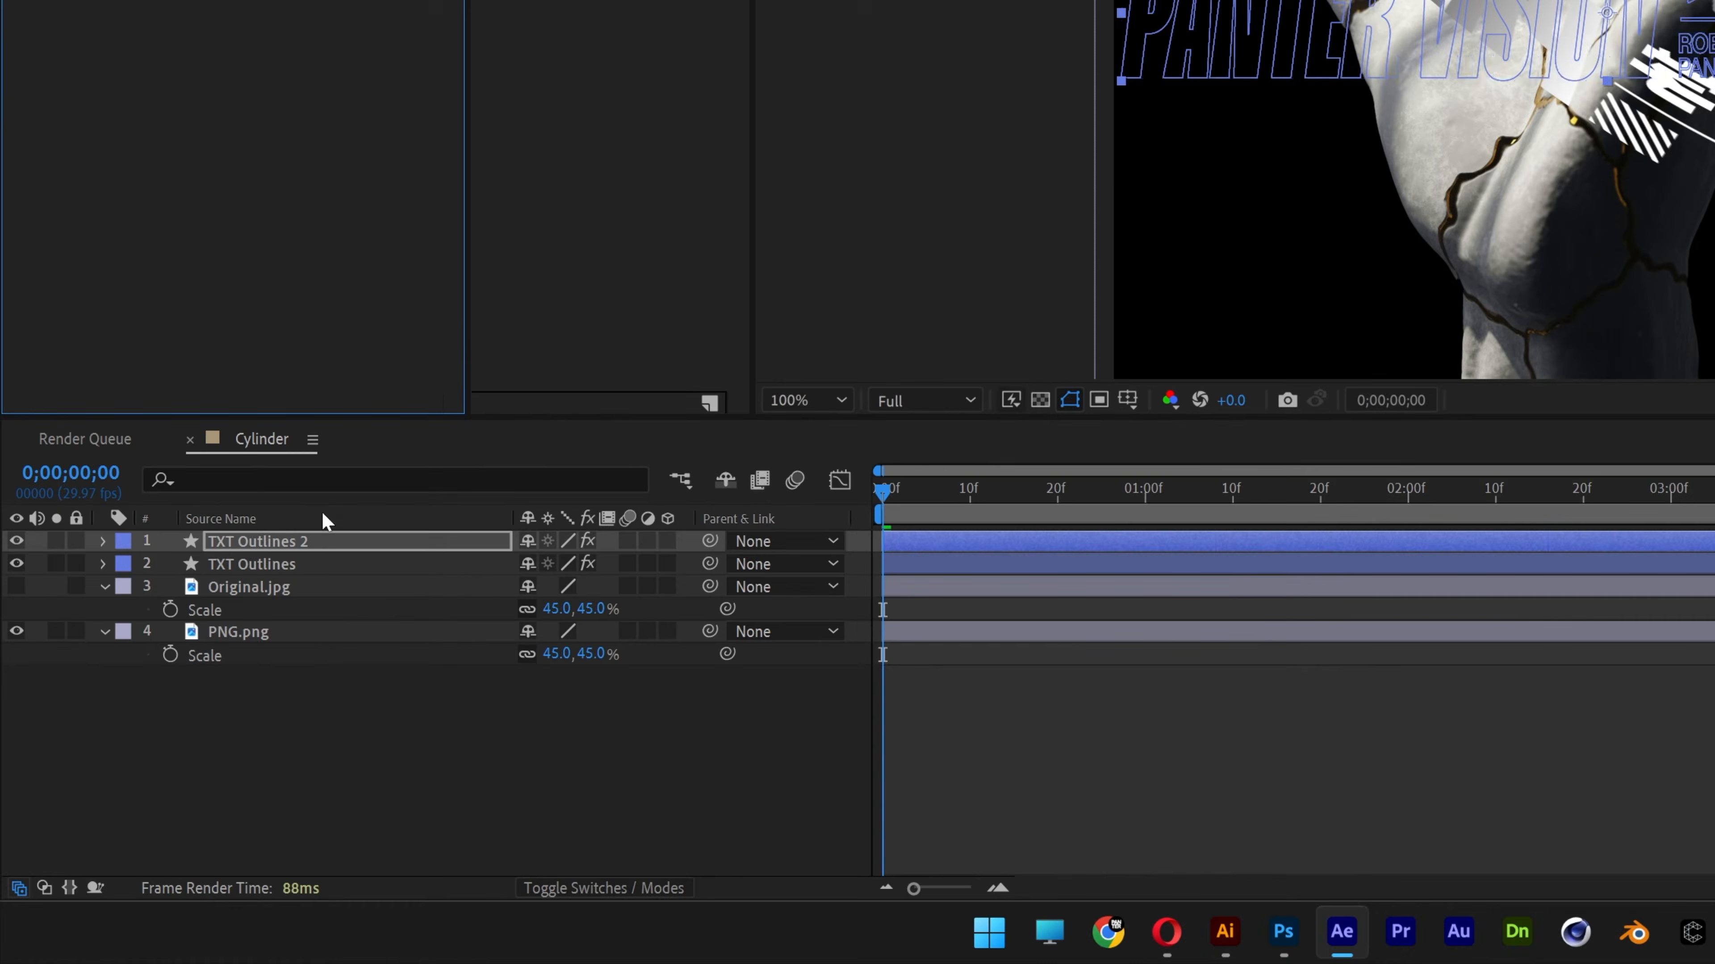
Set the CC Cylinder render option on the original TXT Outlines layer to Inside.
left_click(303, 594)
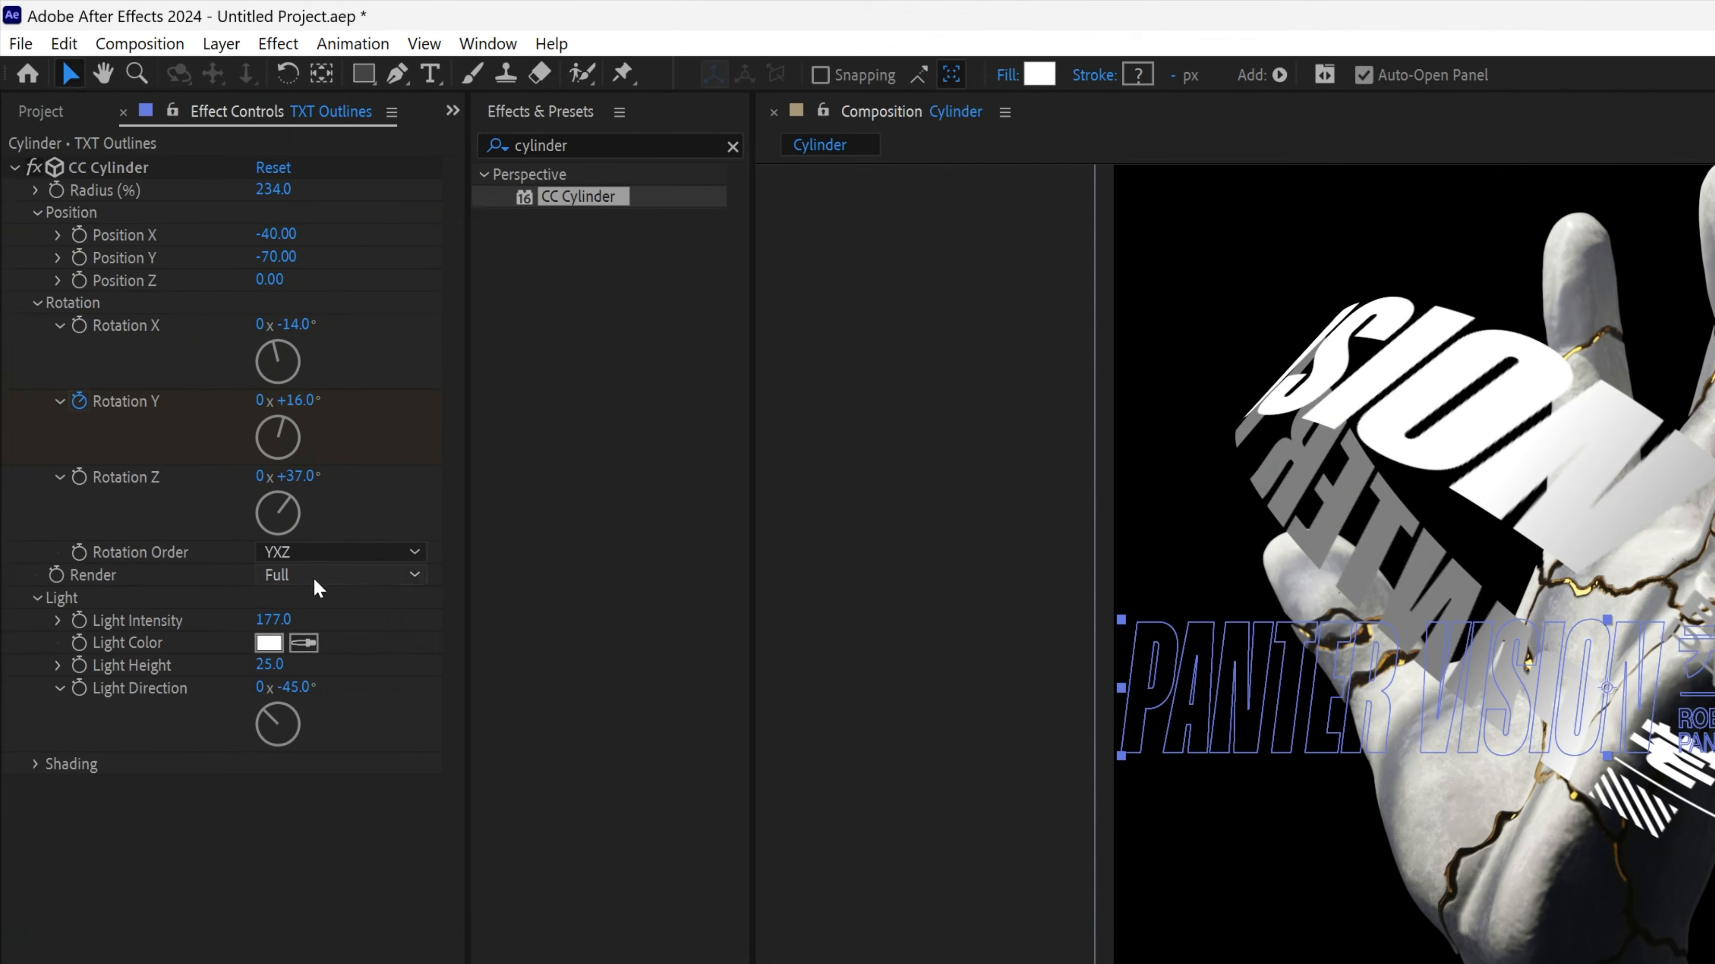
left_click(314, 576)
left_click(330, 662)
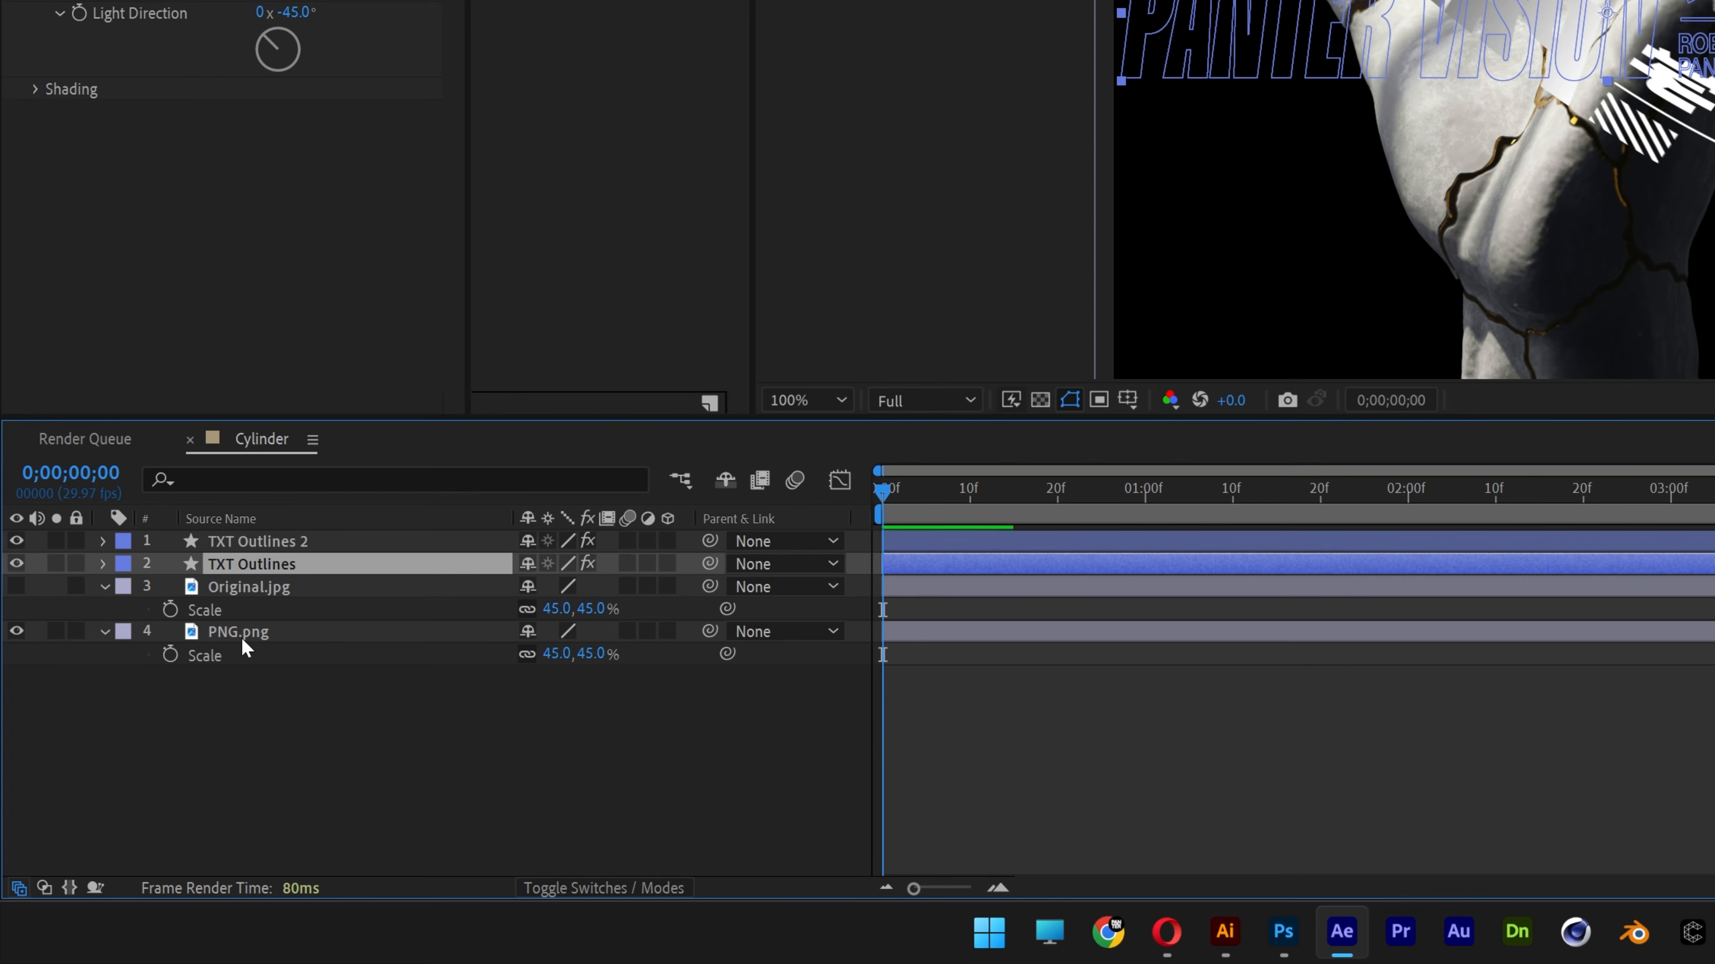
Place the PNG.png layer between the two text layers and set the Original.jpg layer's opacity to 62%.
left_click_drag(241, 637, 274, 549)
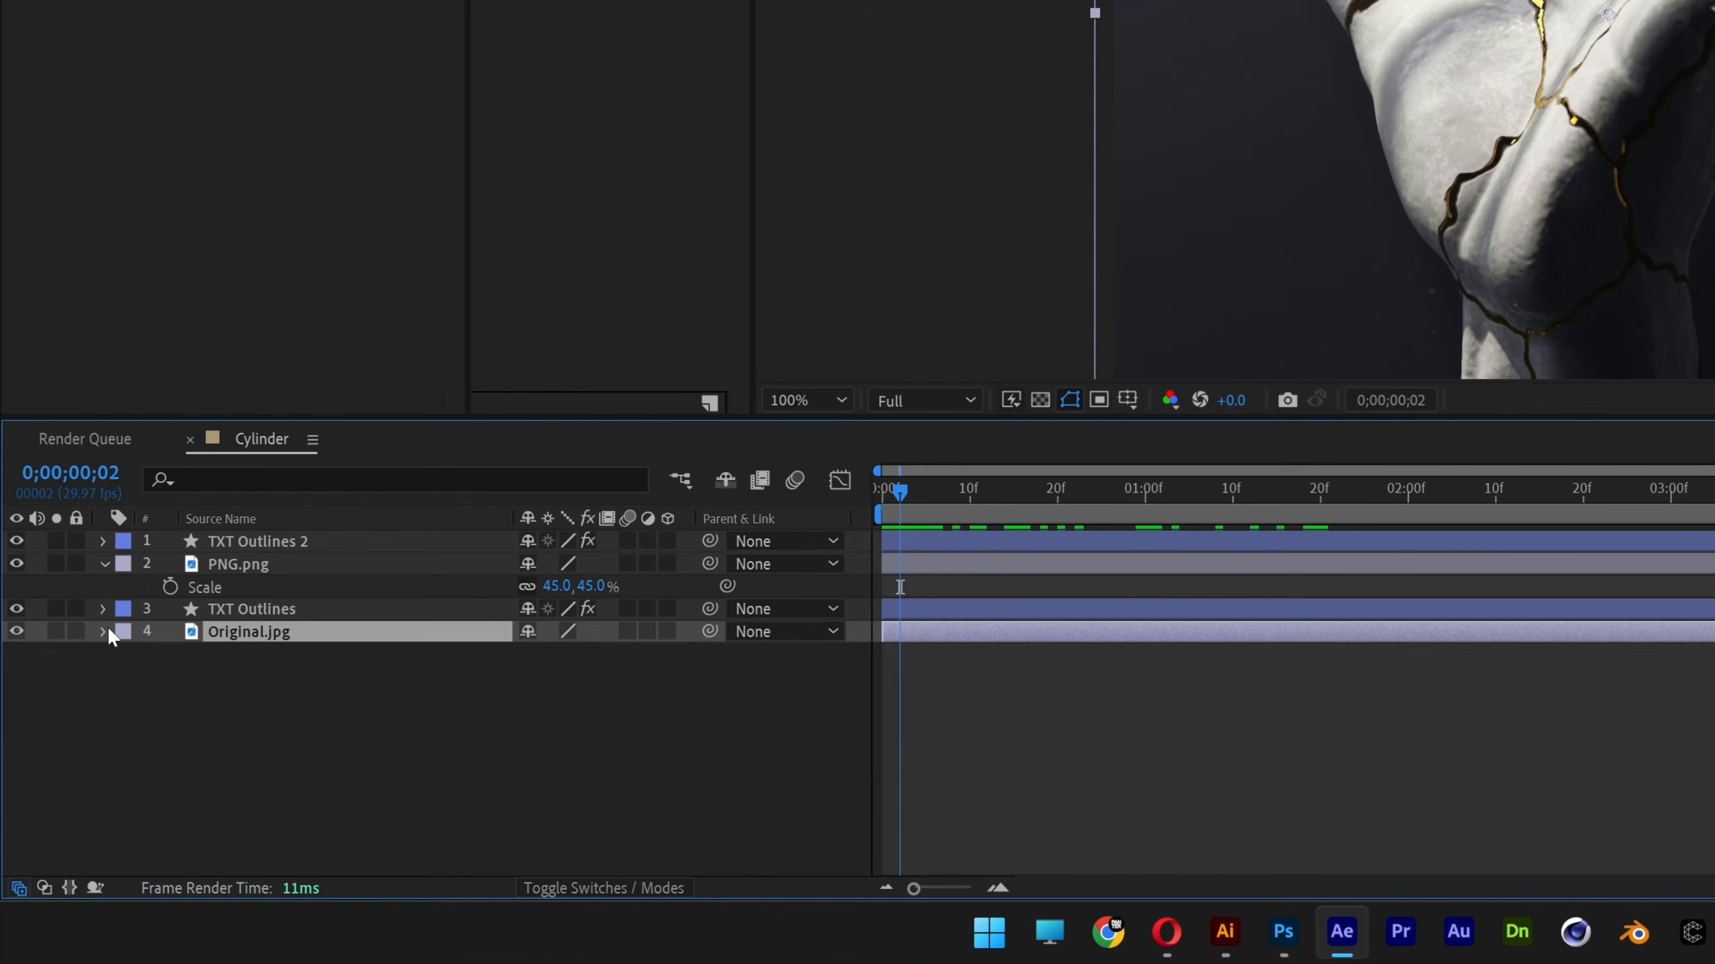
left_click(106, 632)
left_click_drag(533, 767, 491, 772)
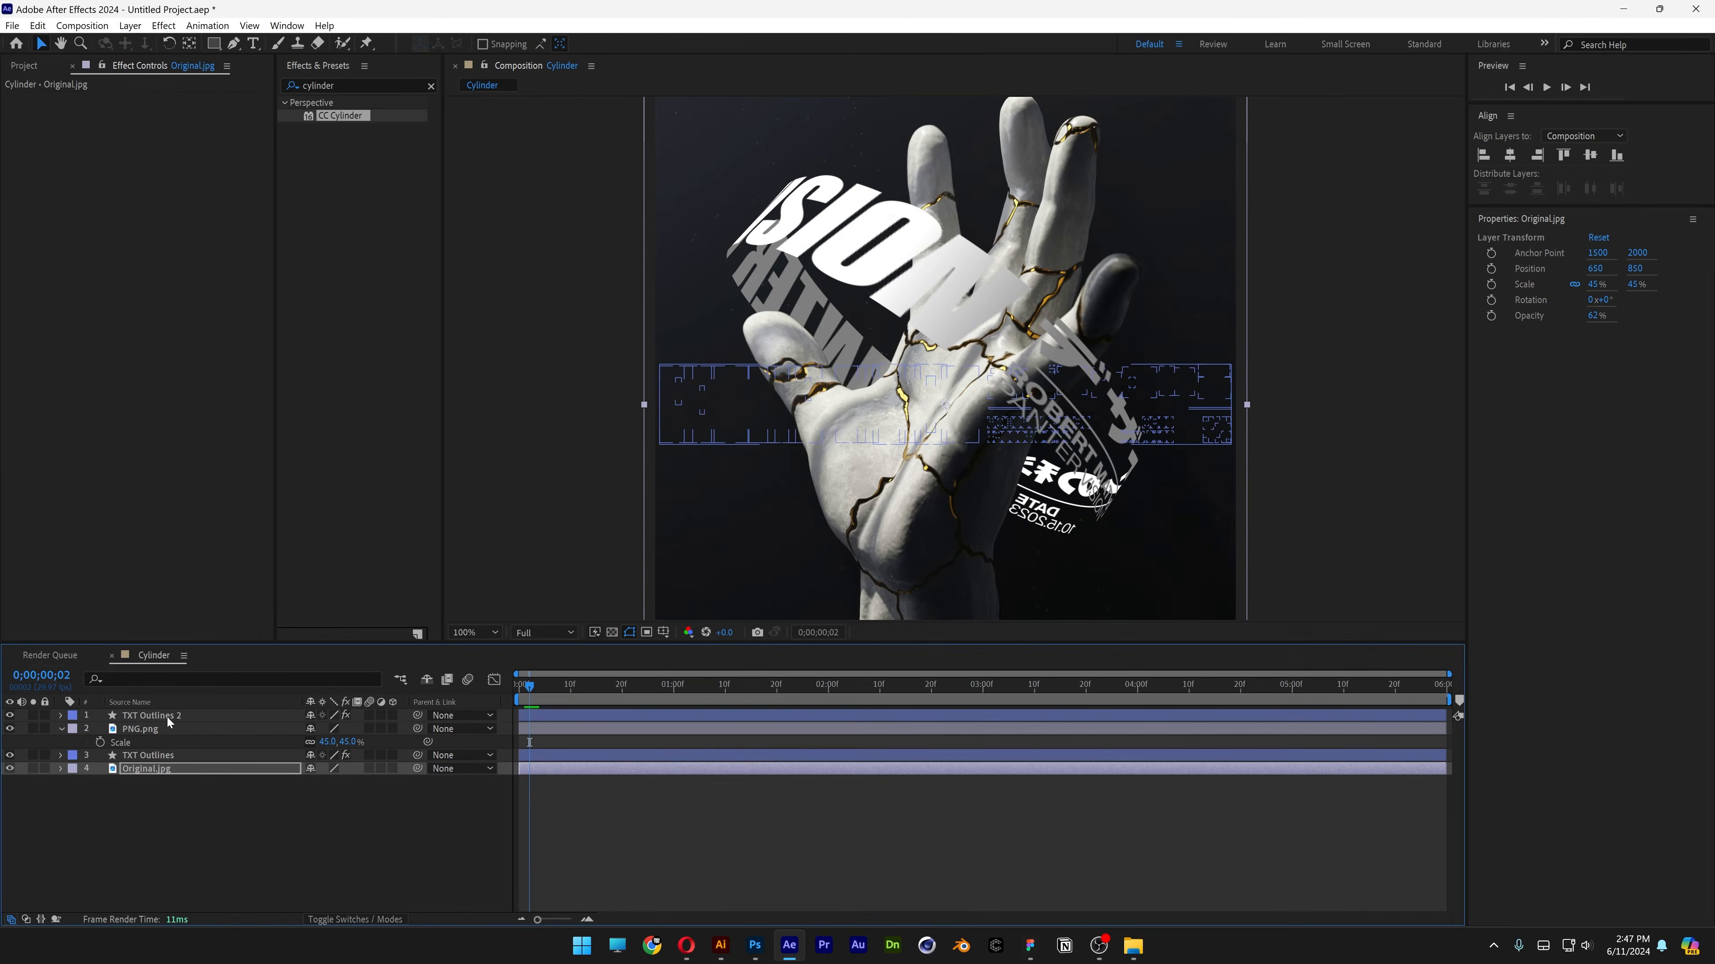
Change the shape fill color of TXT Outlines 2 to purple AC00F9.
left_click(284, 542)
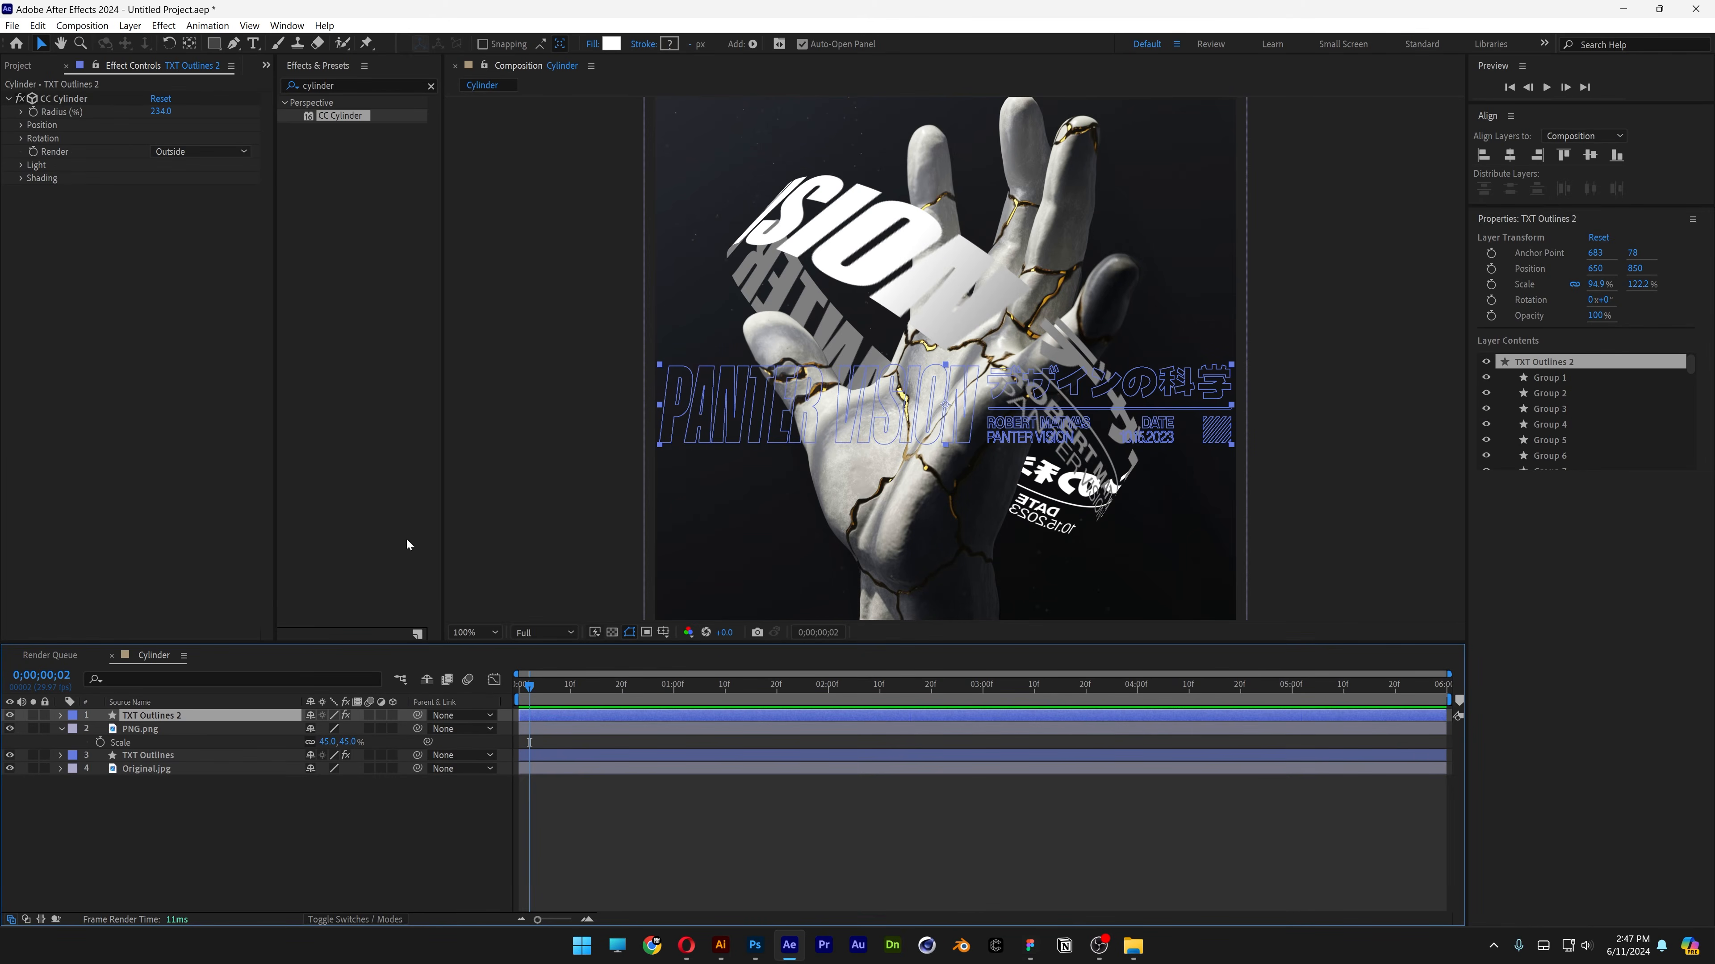
left_click(618, 45)
left_click(1212, 591)
left_click(1193, 562)
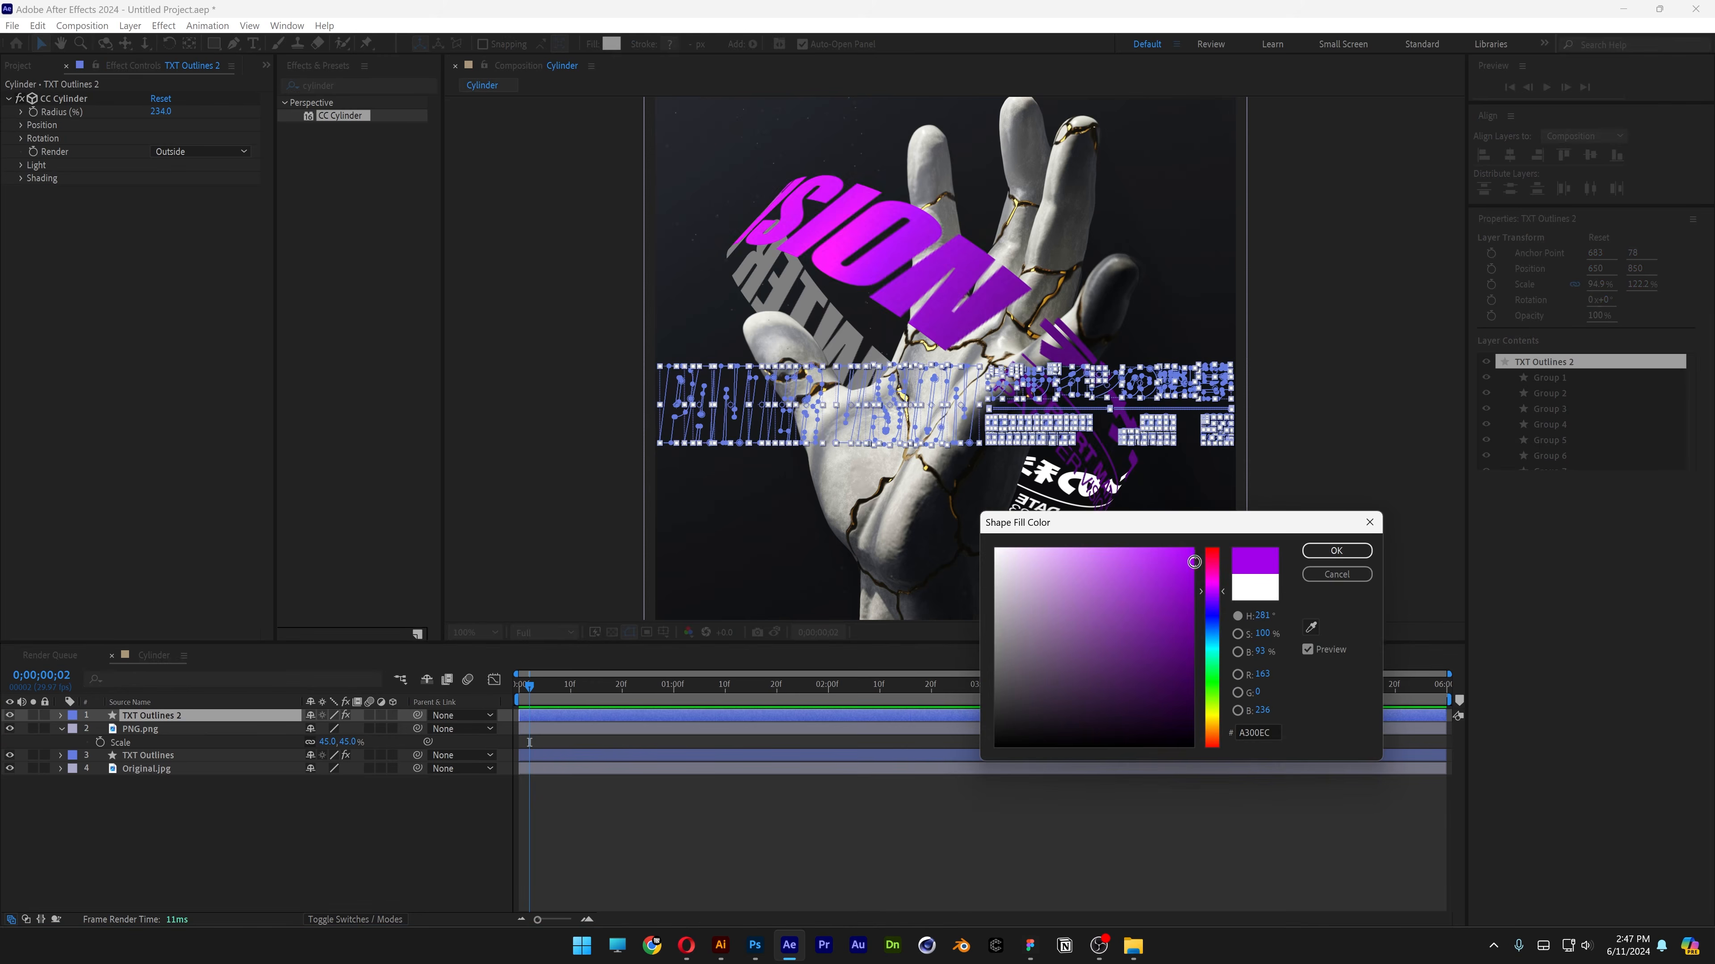
left_click_drag(1190, 562, 1192, 553)
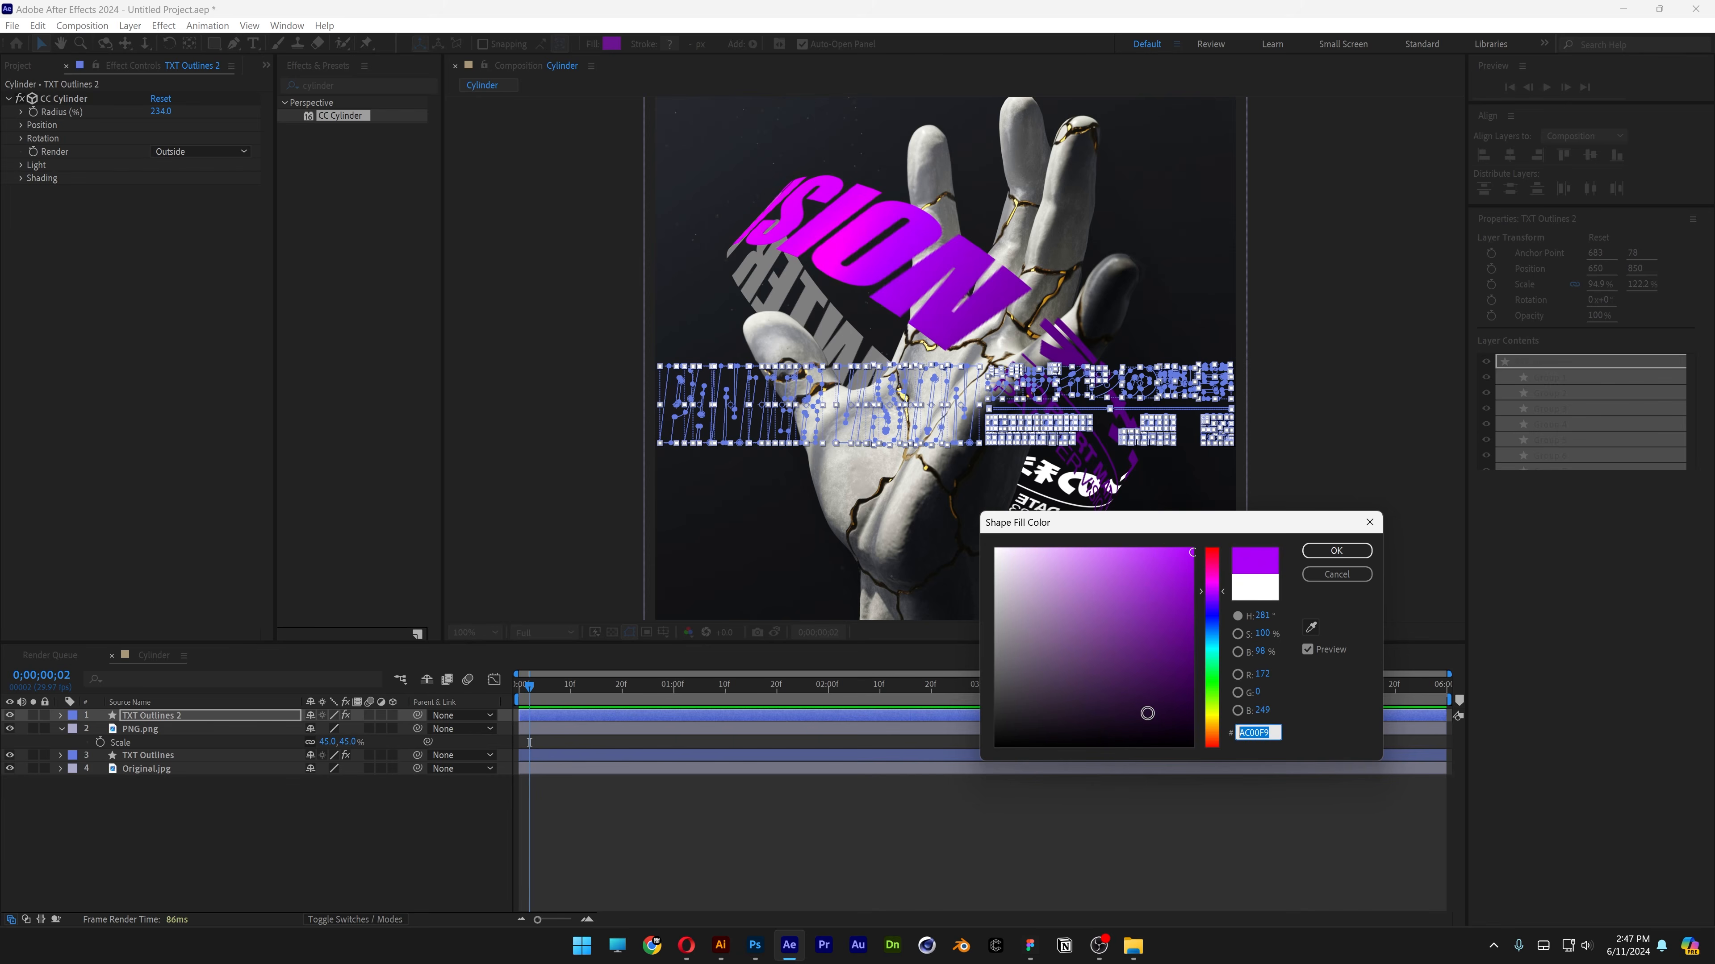
left_click(1336, 551)
Give the original TXT Outlines layer the fill color AC00F9.
left_click(148, 756)
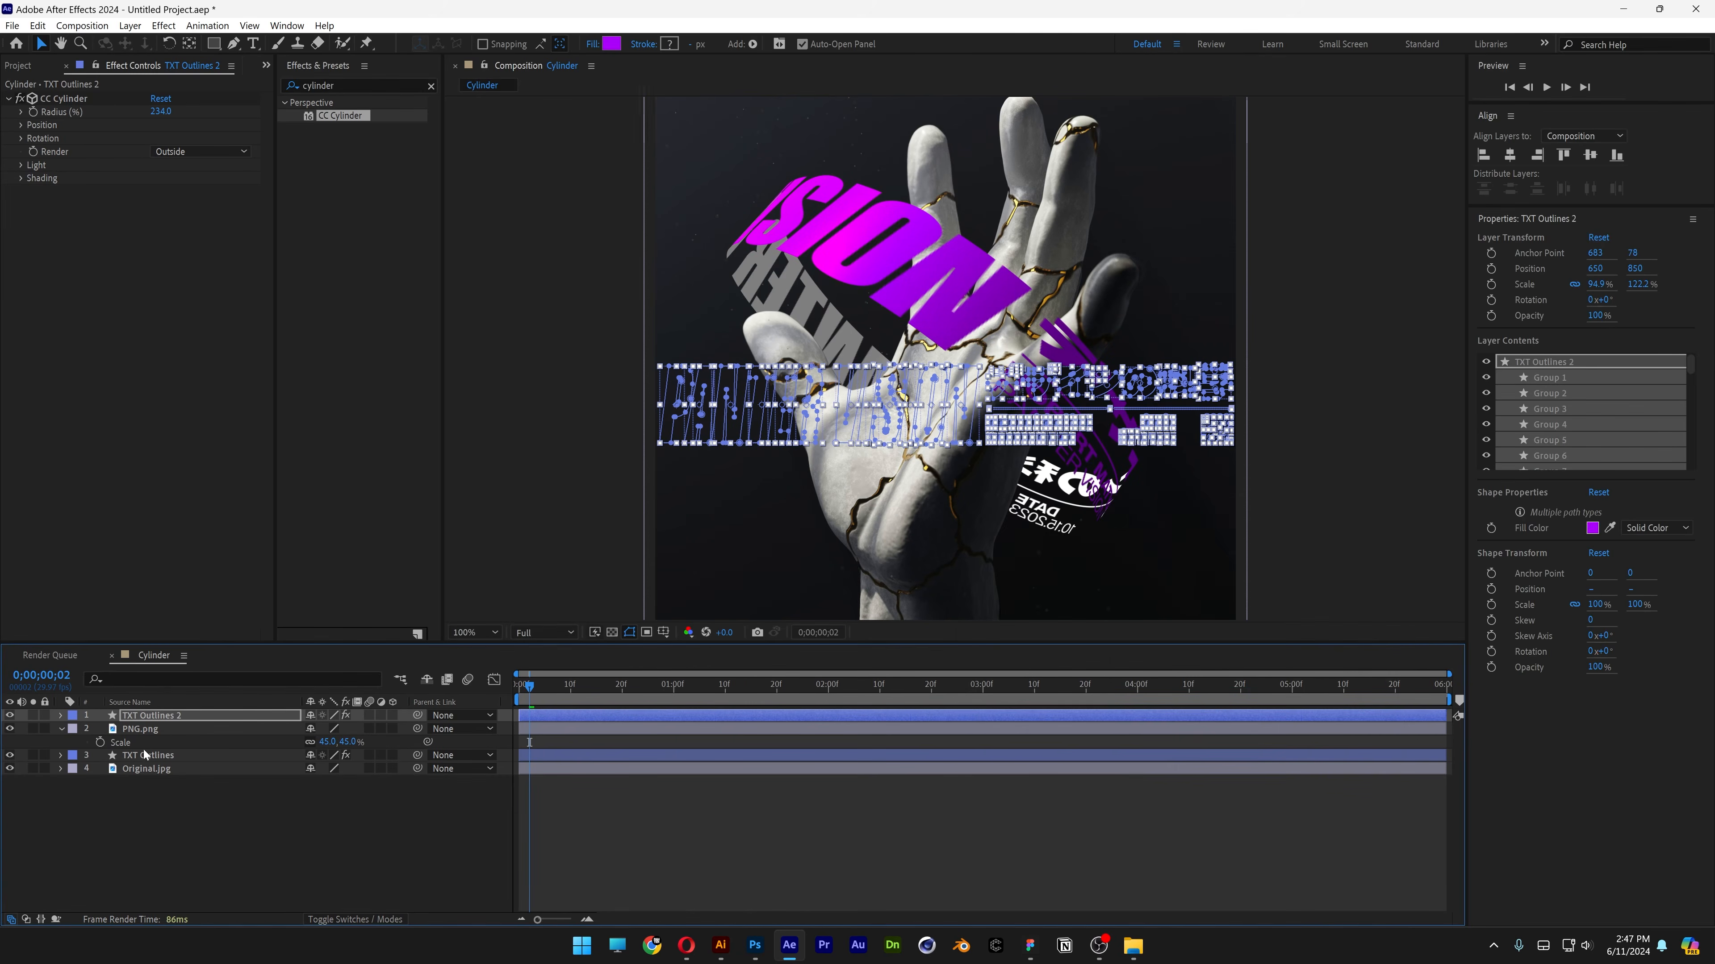
left_click(610, 50)
type("AC00F9")
left_click(1345, 551)
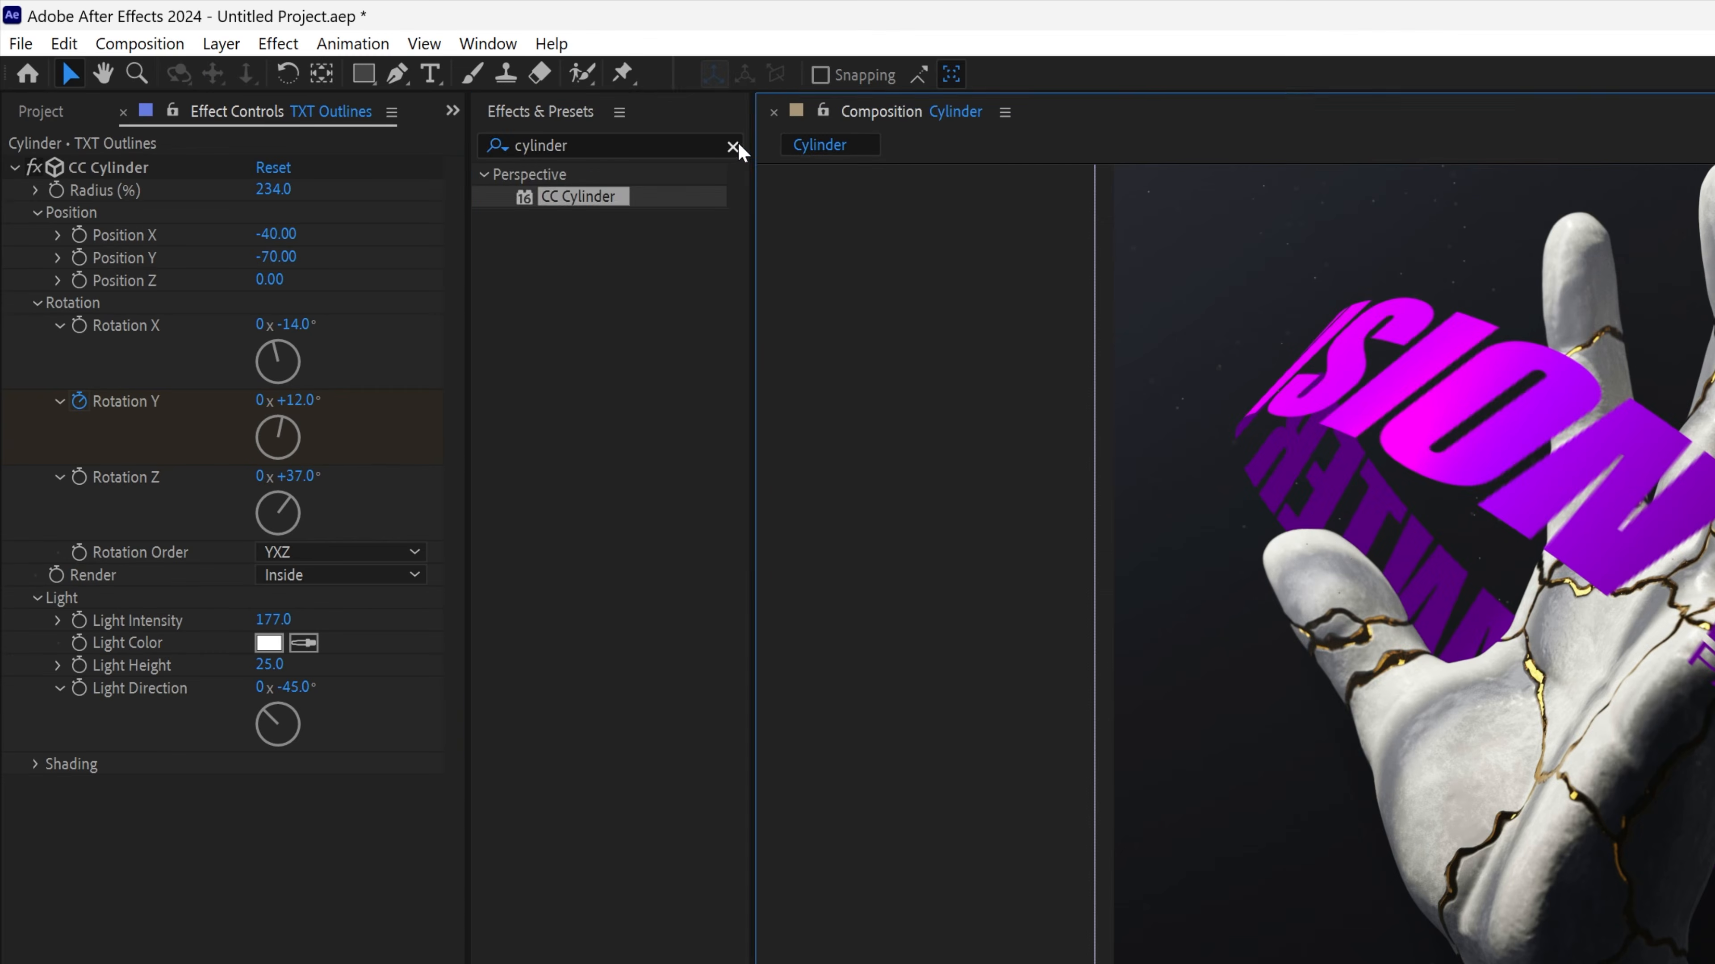
Find the Stylize Glow effect and apply it to the TXT Outlines 2 layer.
left_click(431, 86)
left_click(394, 84)
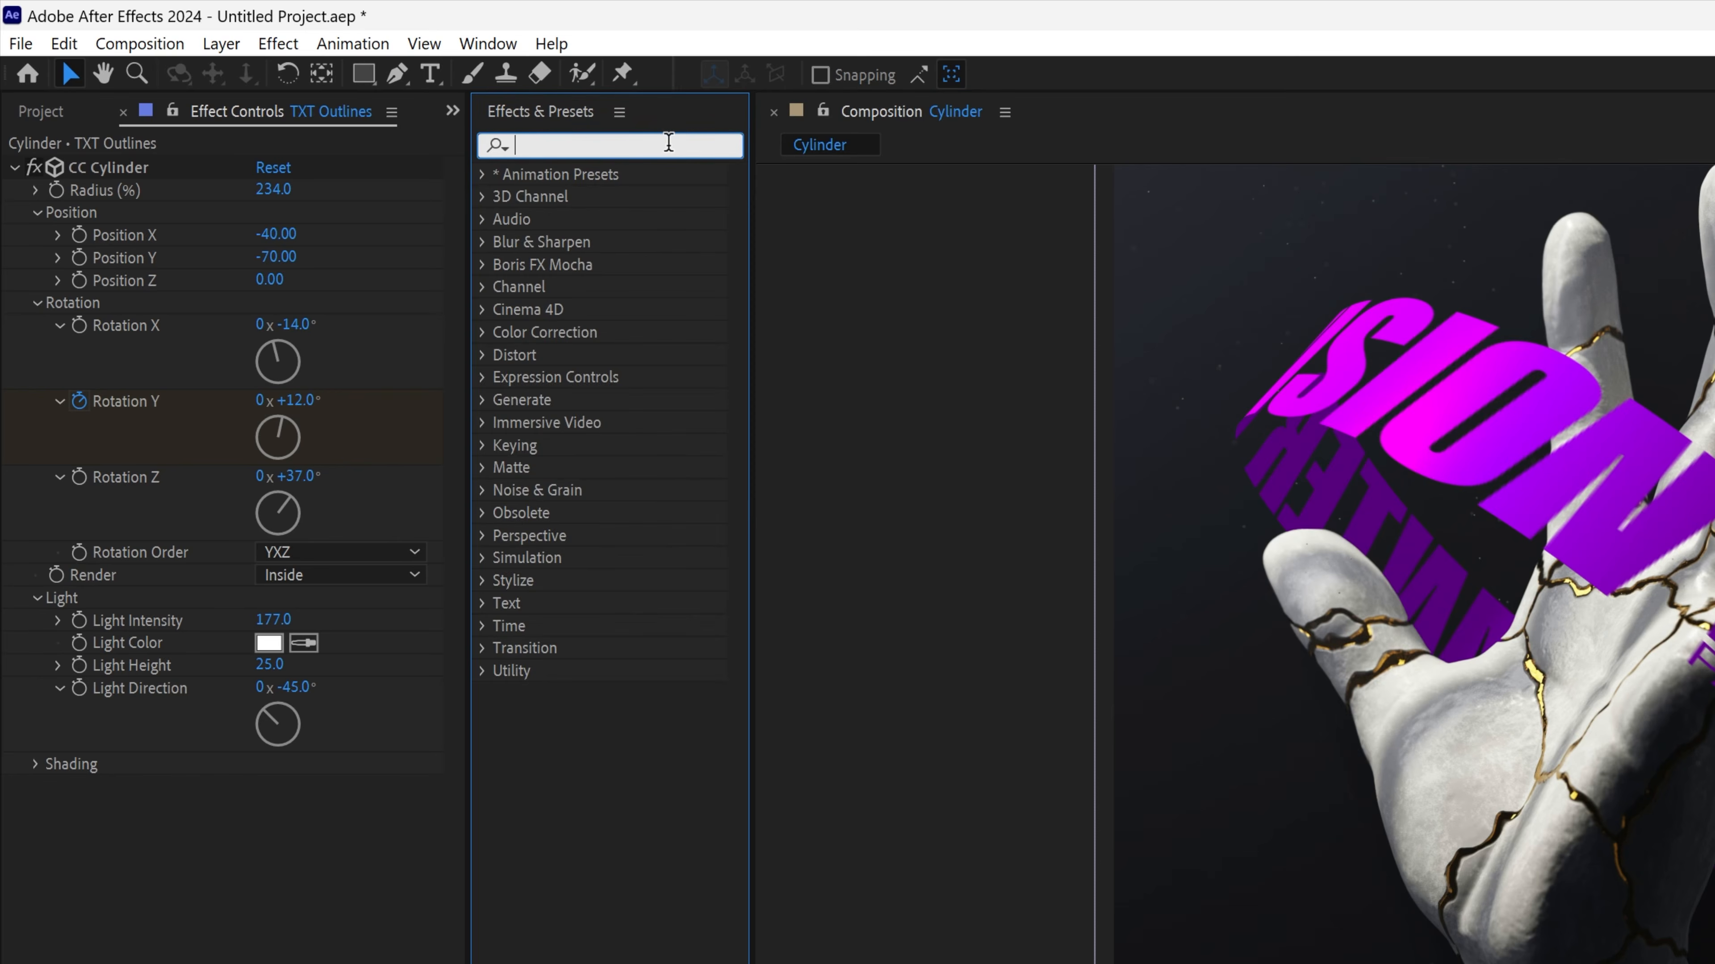
type("glow")
left_click_drag(558, 308, 363, 963)
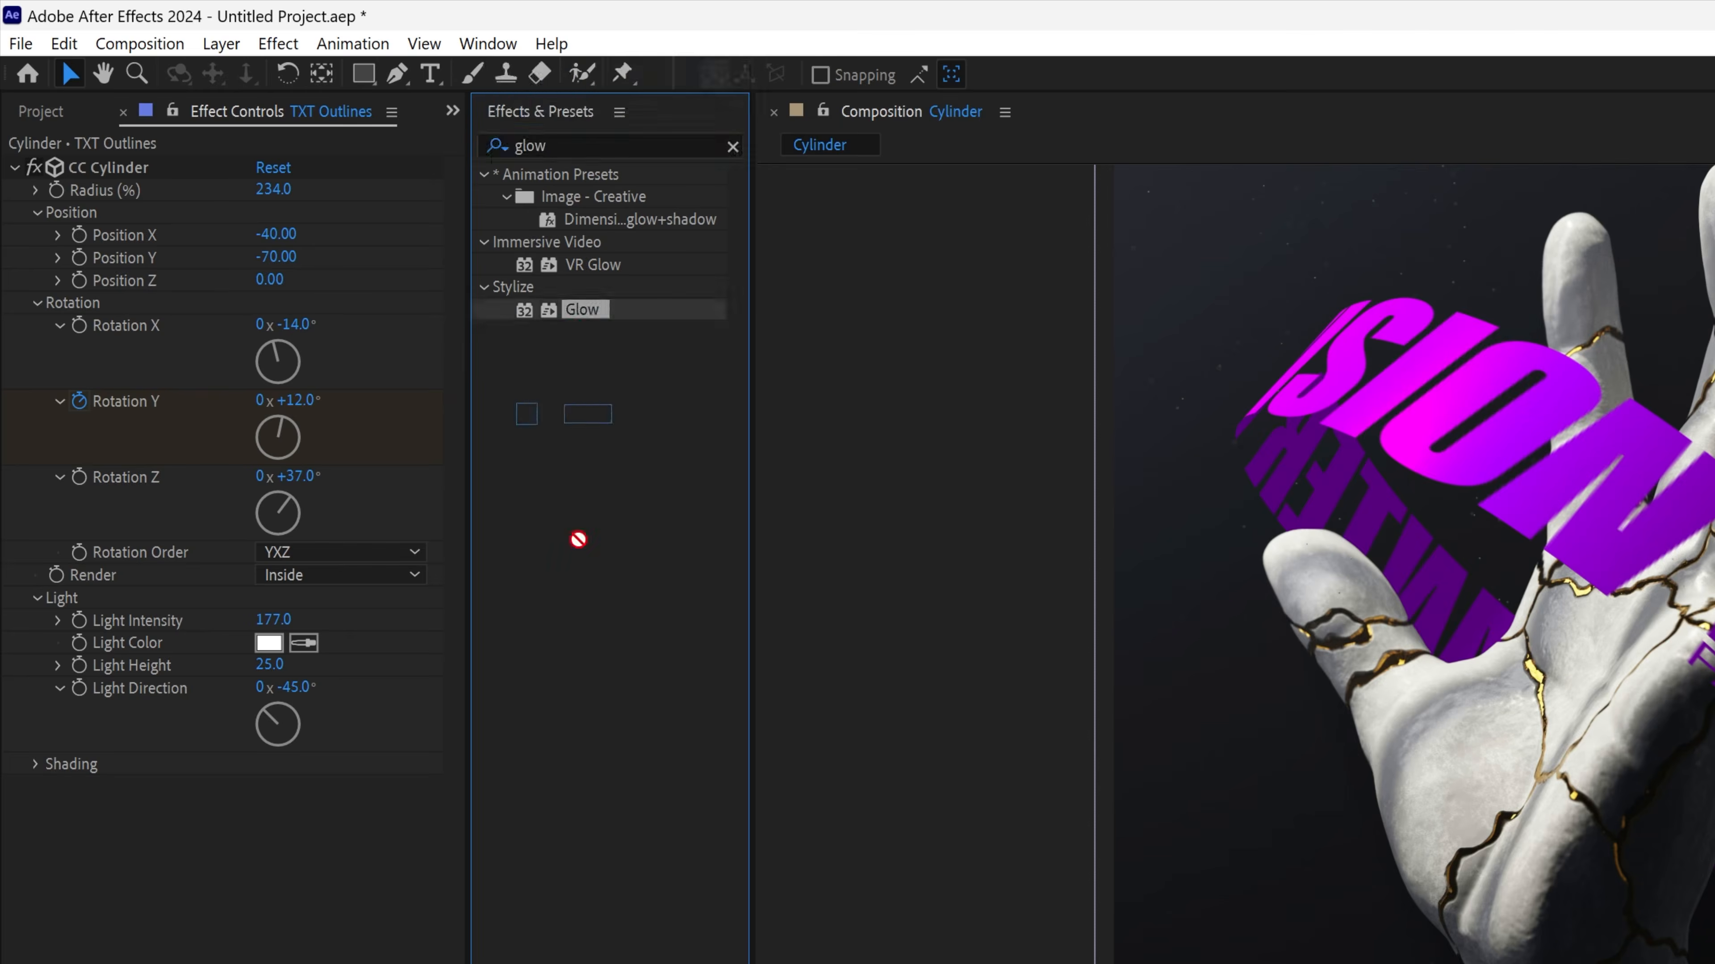
left_click_drag(363, 487, 306, 544)
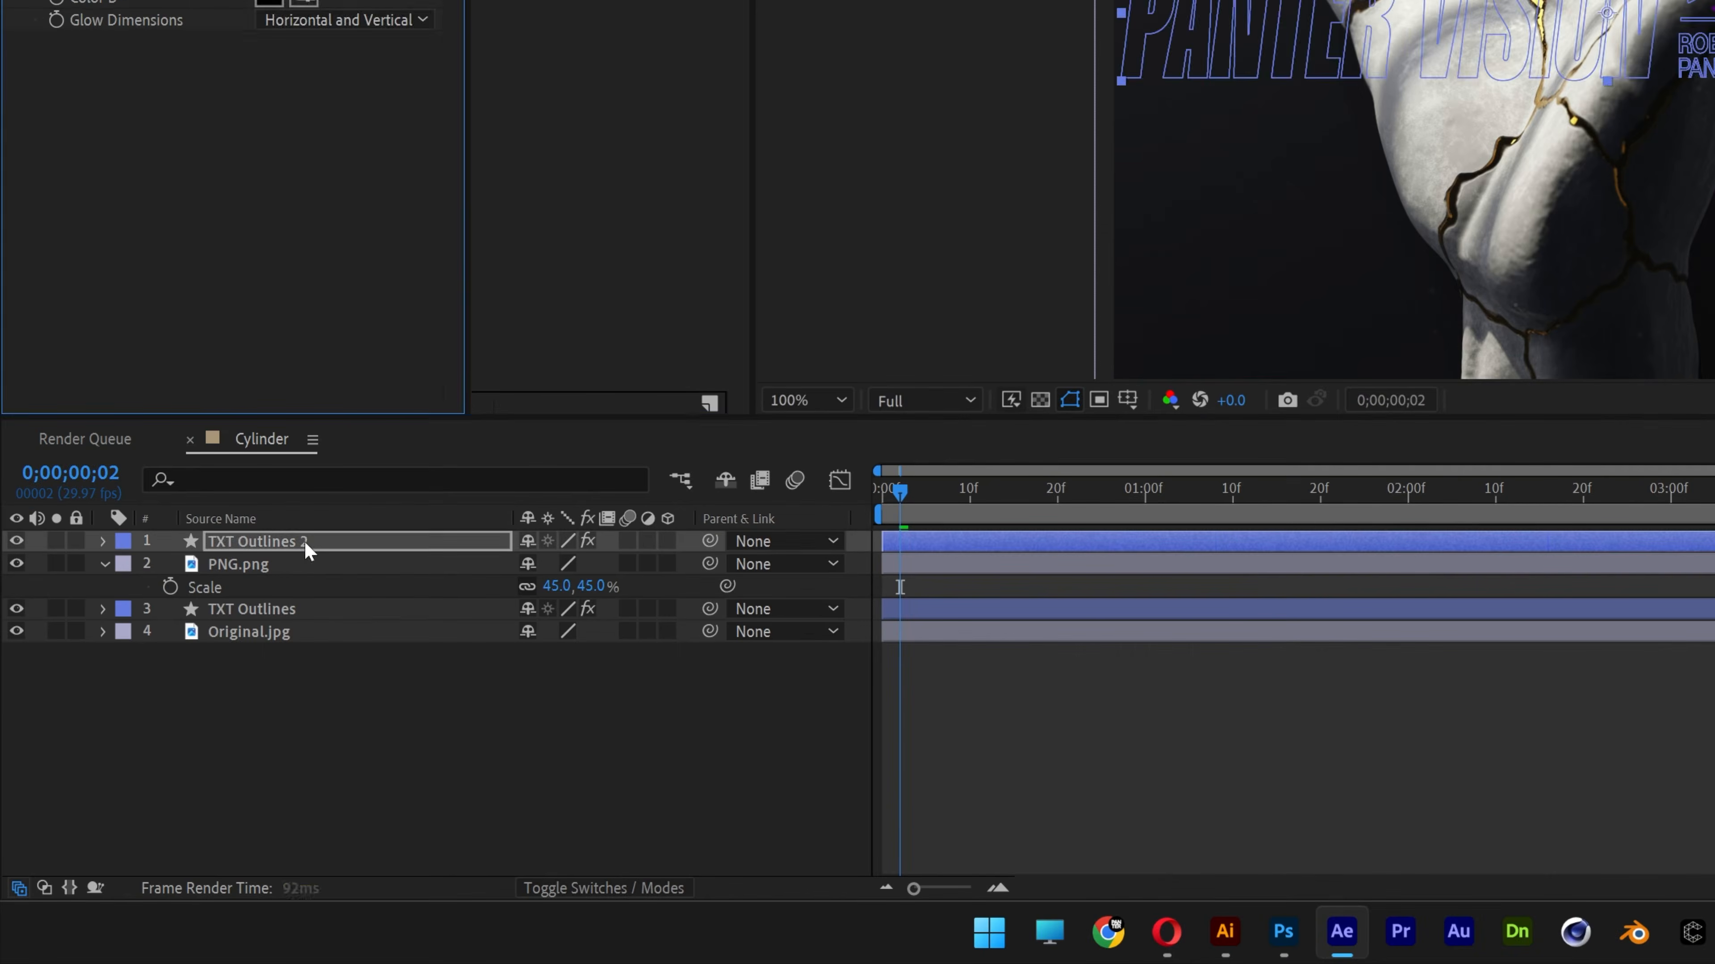
mouse_move(217, 312)
left_mouse_down()
mouse_move(237, 314)
mouse_move(216, 295)
mouse_move(218, 329)
left_mouse_up()
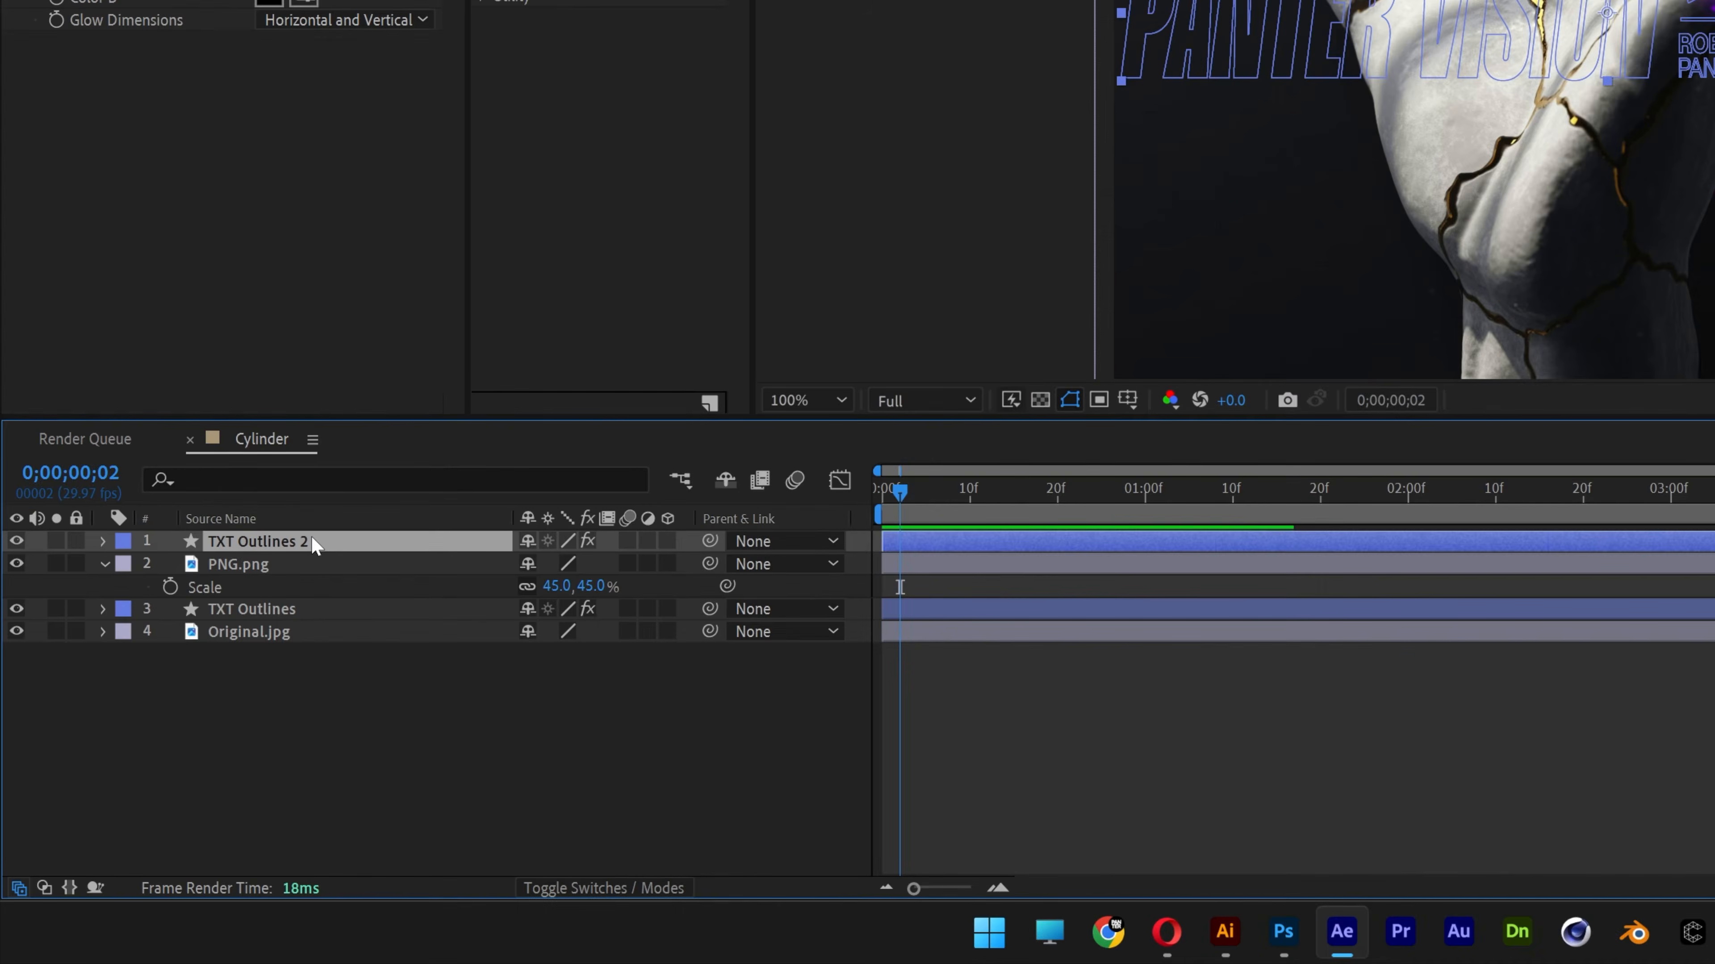
Apply Brightness & Contrast to the PNG.png layer and set its brightness to -119.
left_click(273, 566)
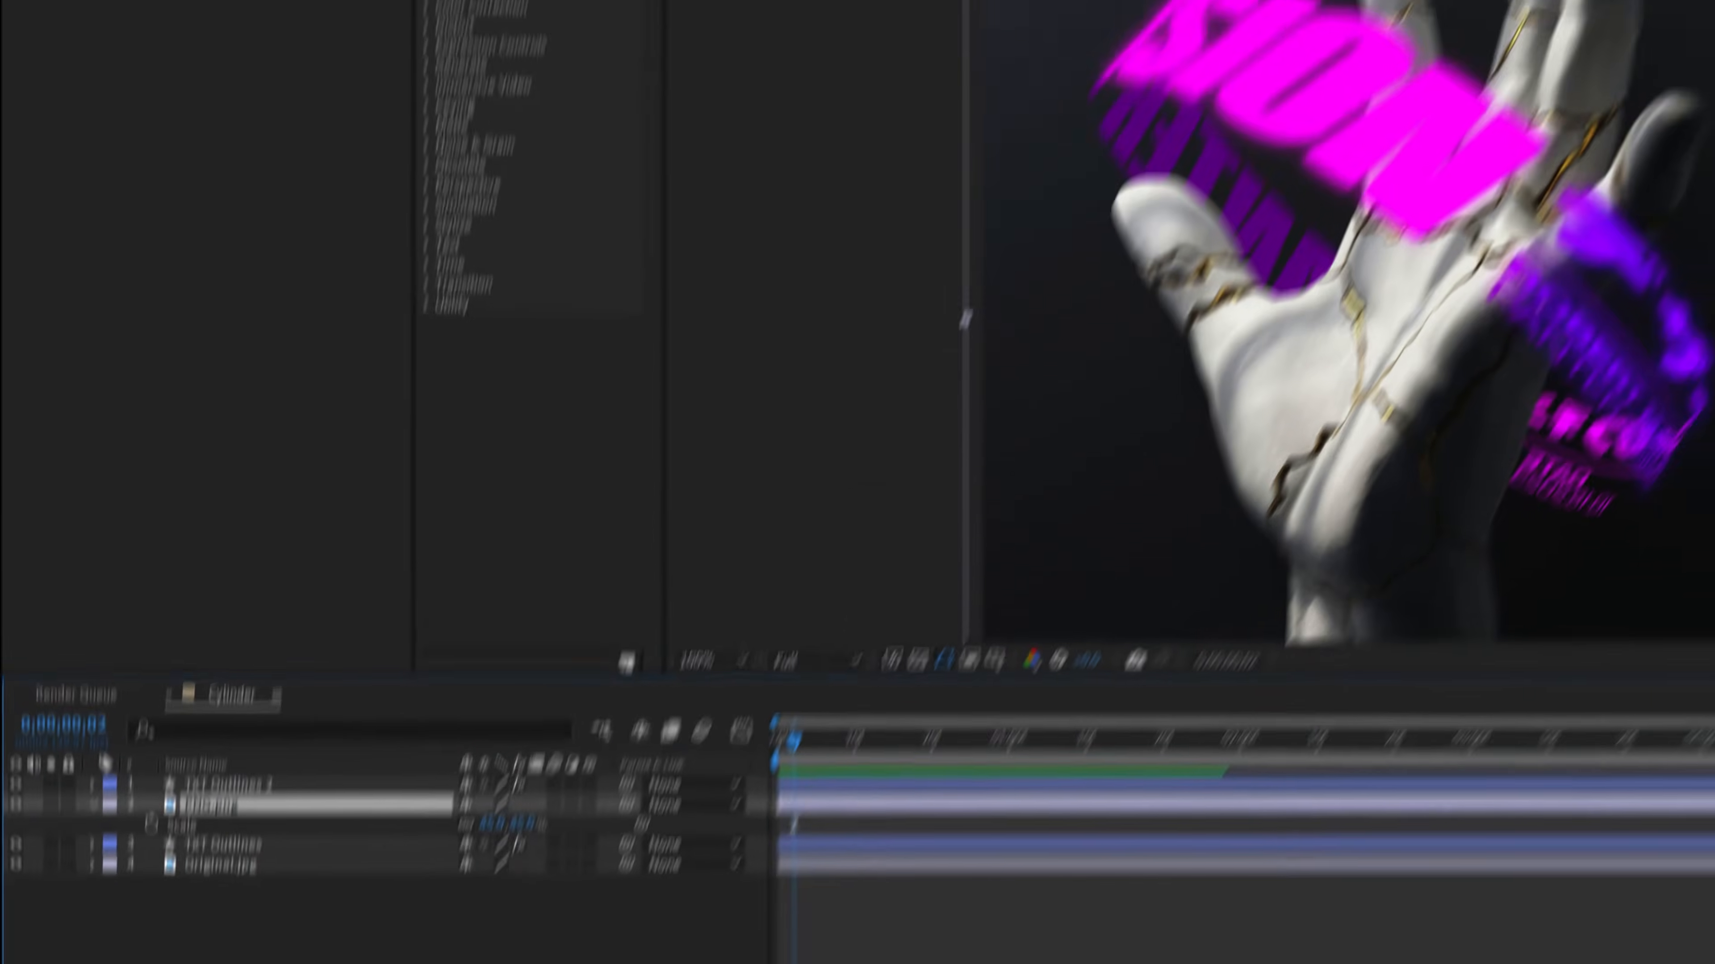
type("contrast")
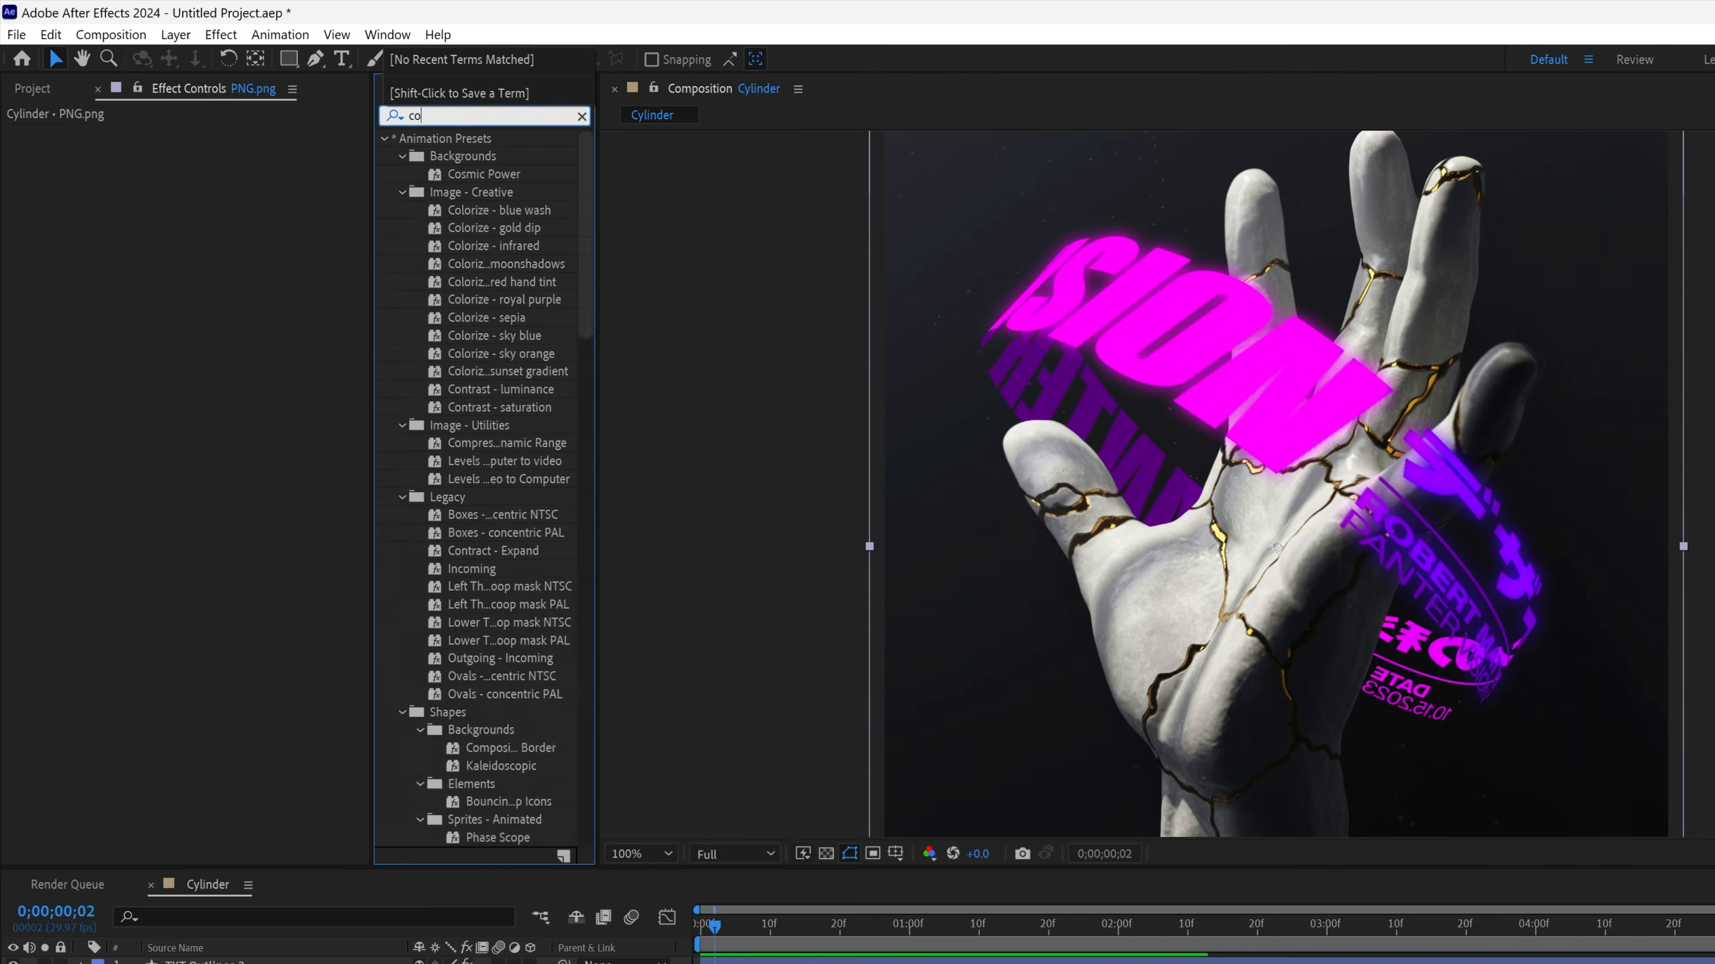
left_click_drag(513, 249, 249, 963)
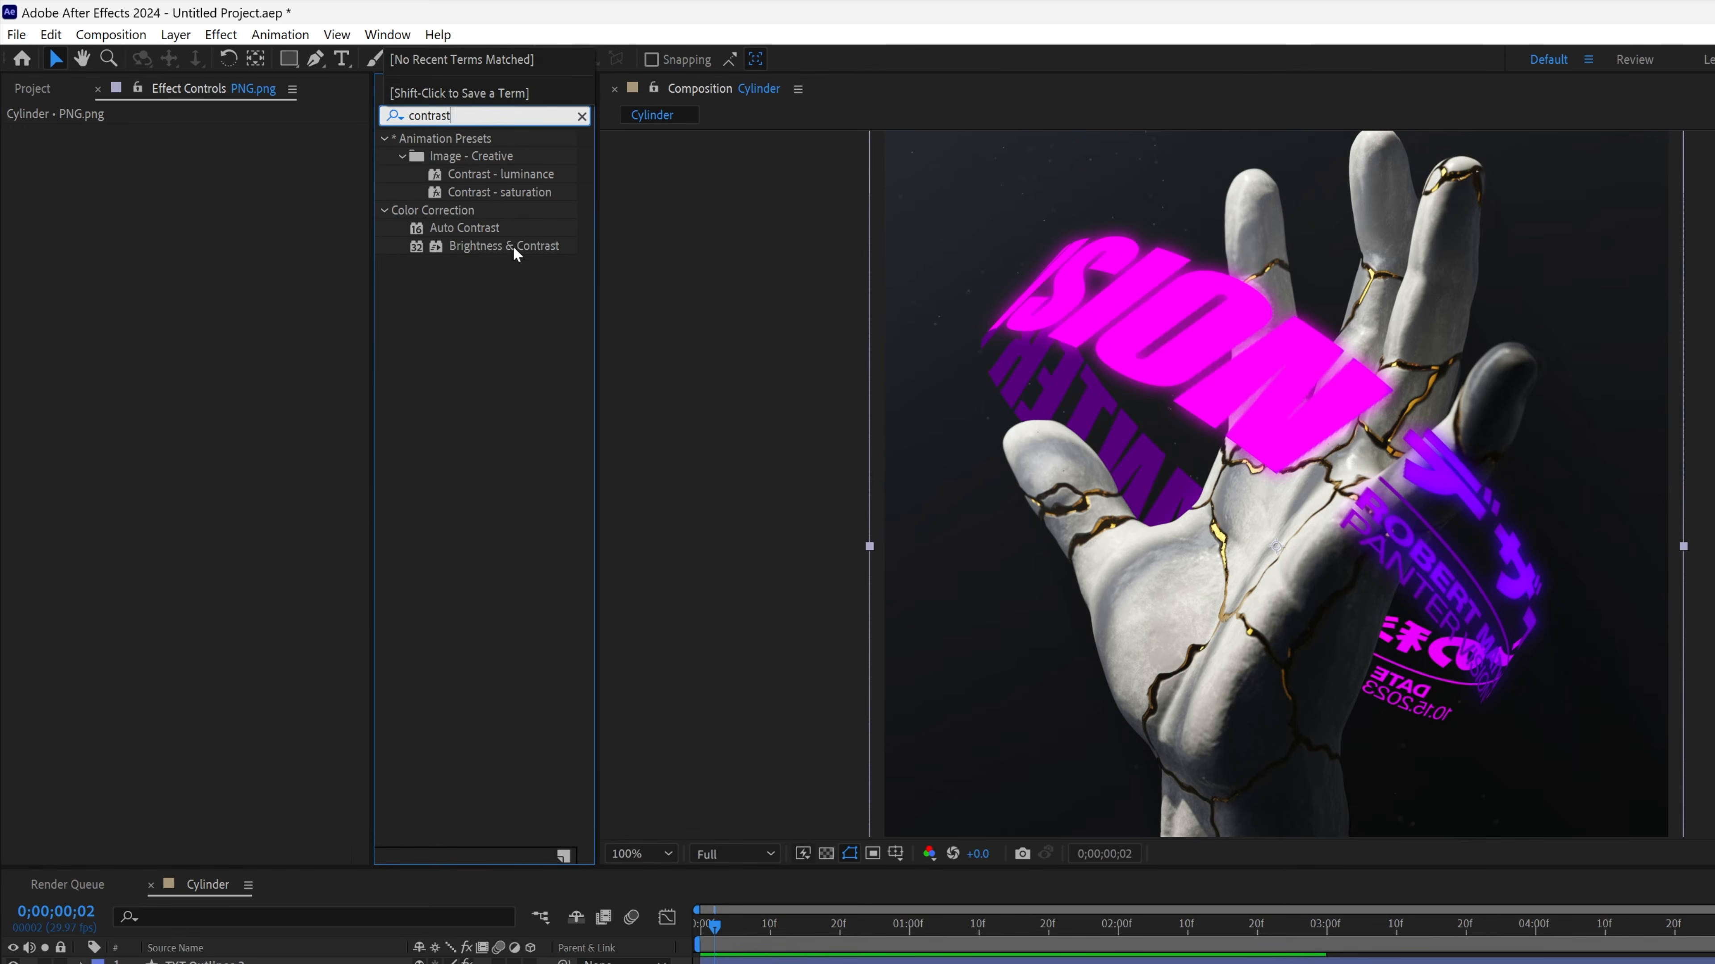
left_click_drag(314, 566, 307, 570)
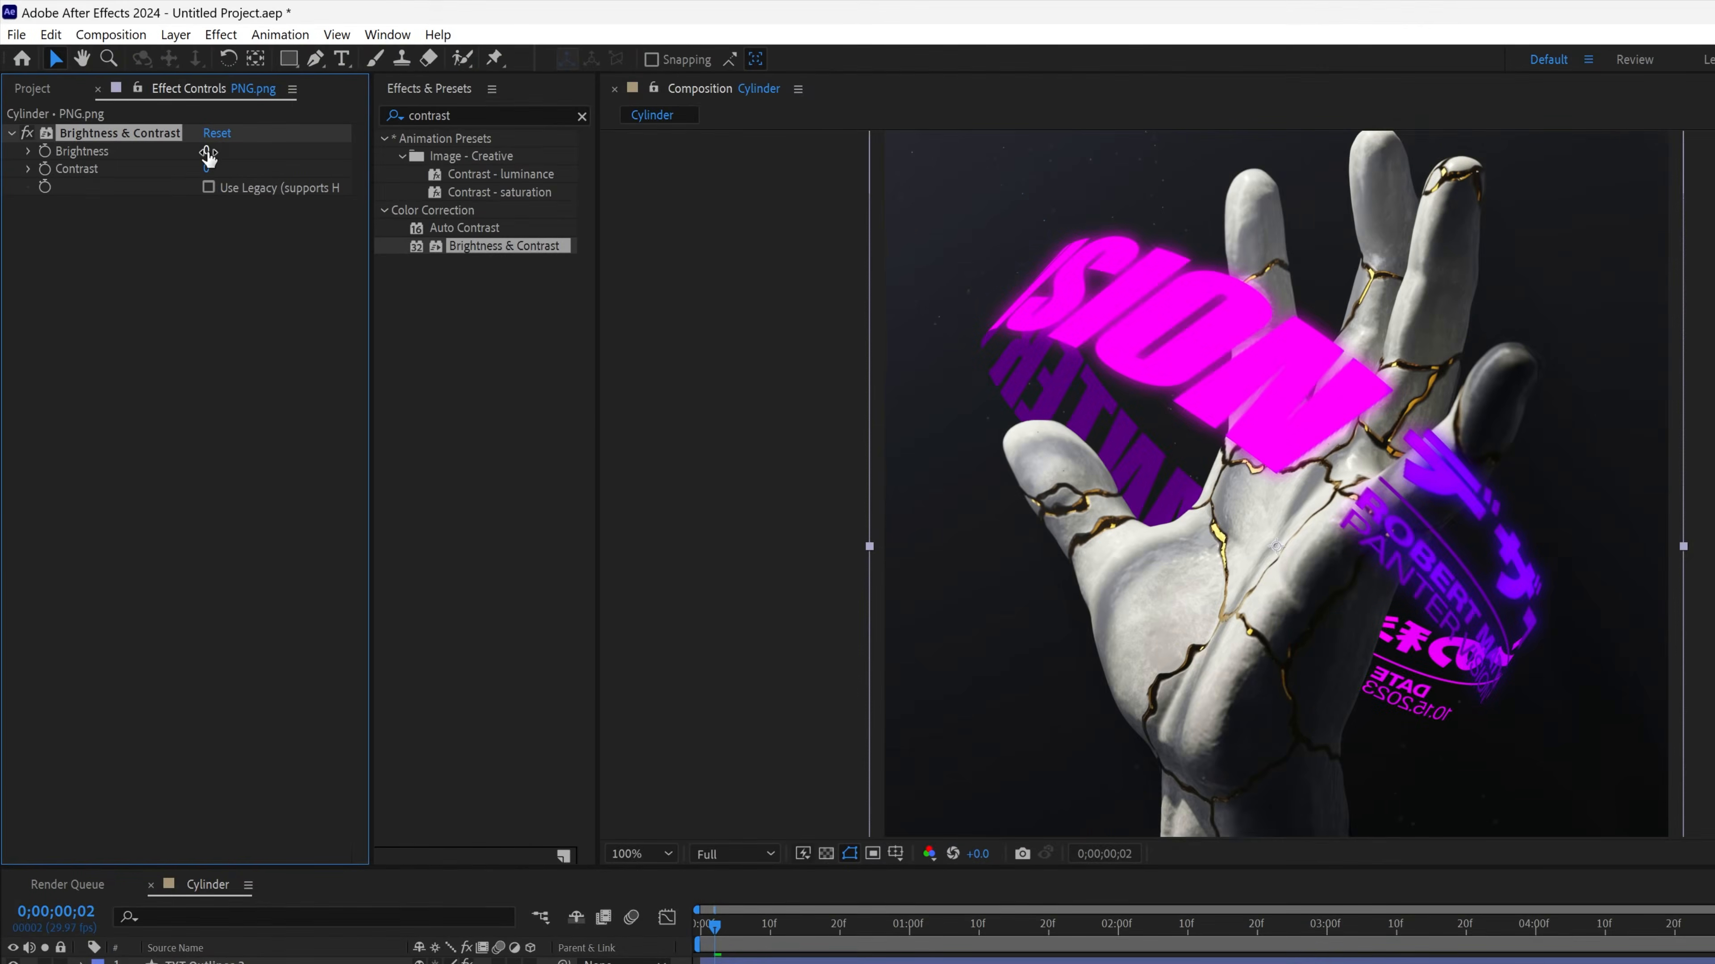
left_click_drag(211, 151, 64, 152)
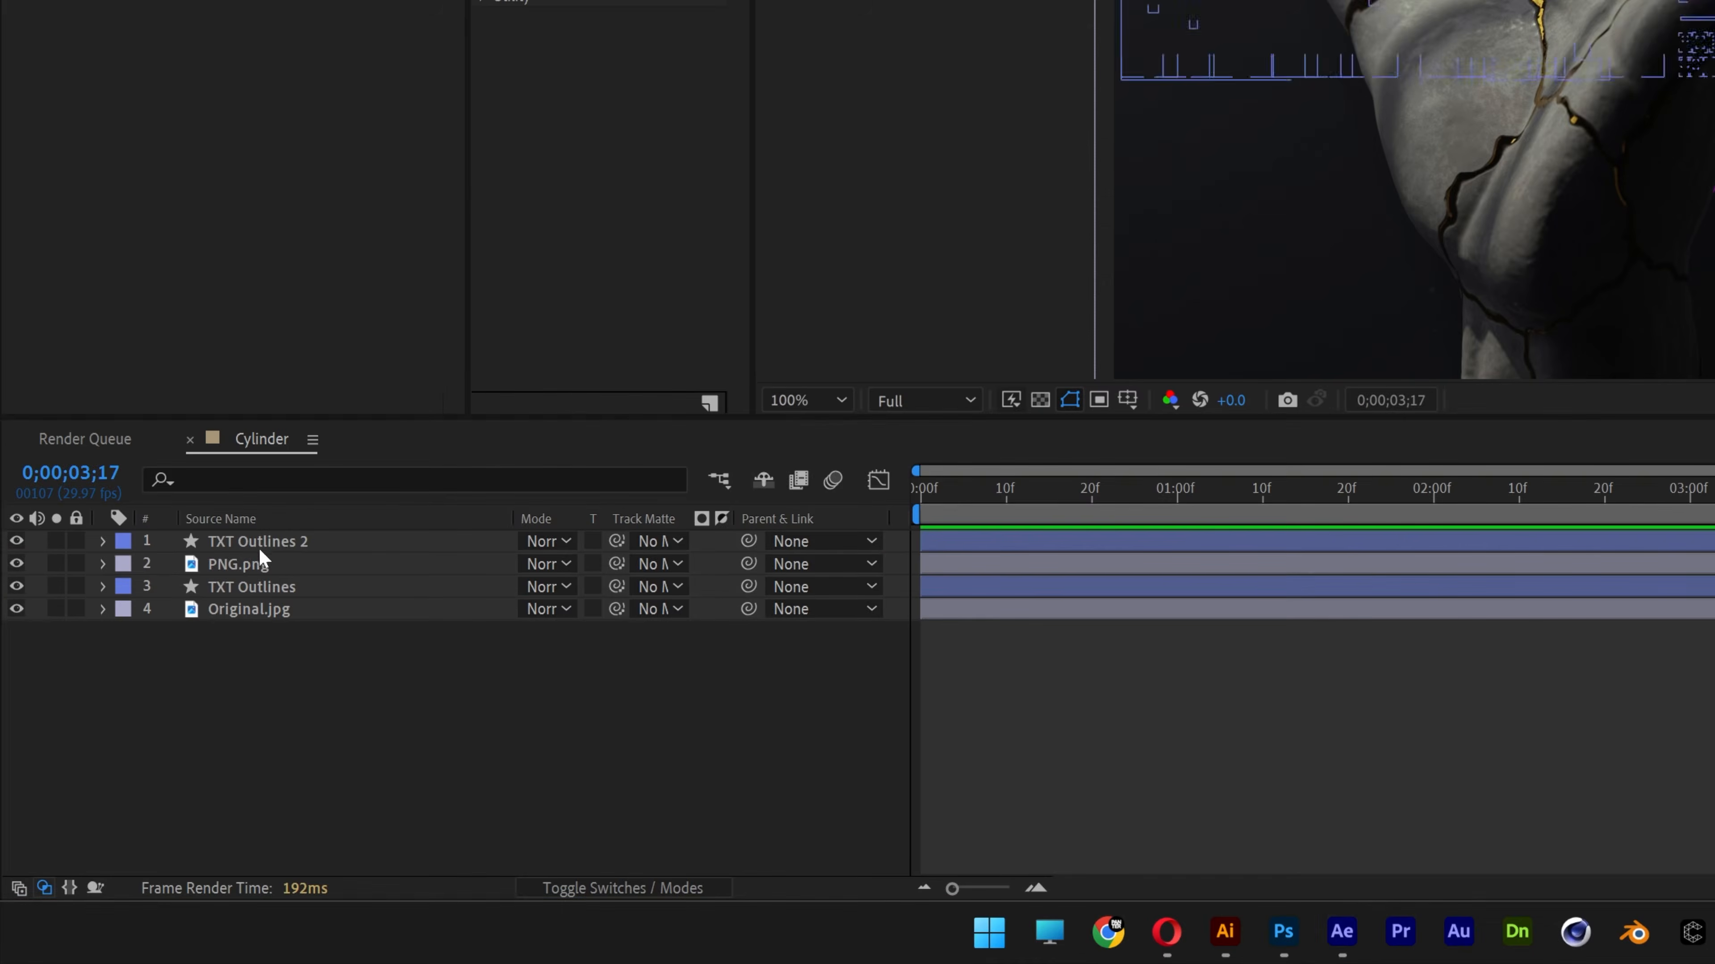
Duplicate the PNG.png layer and apply the Colorama effect to the upper copy.
left_click(146, 729)
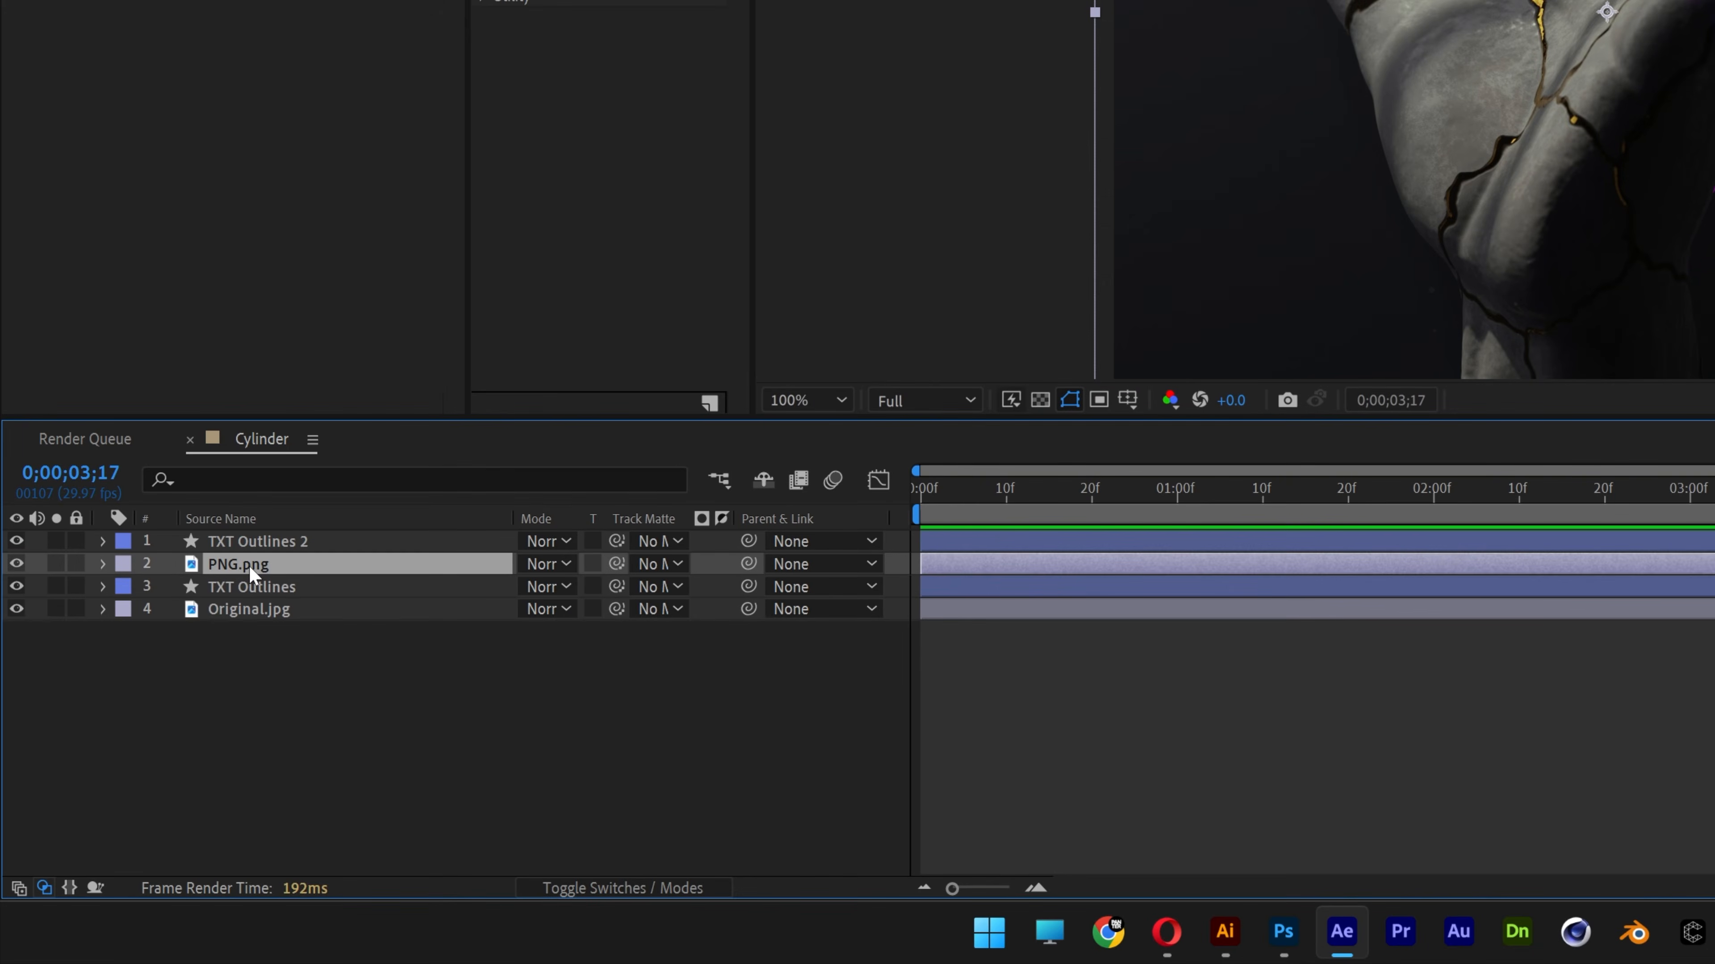
key("ctrl+d")
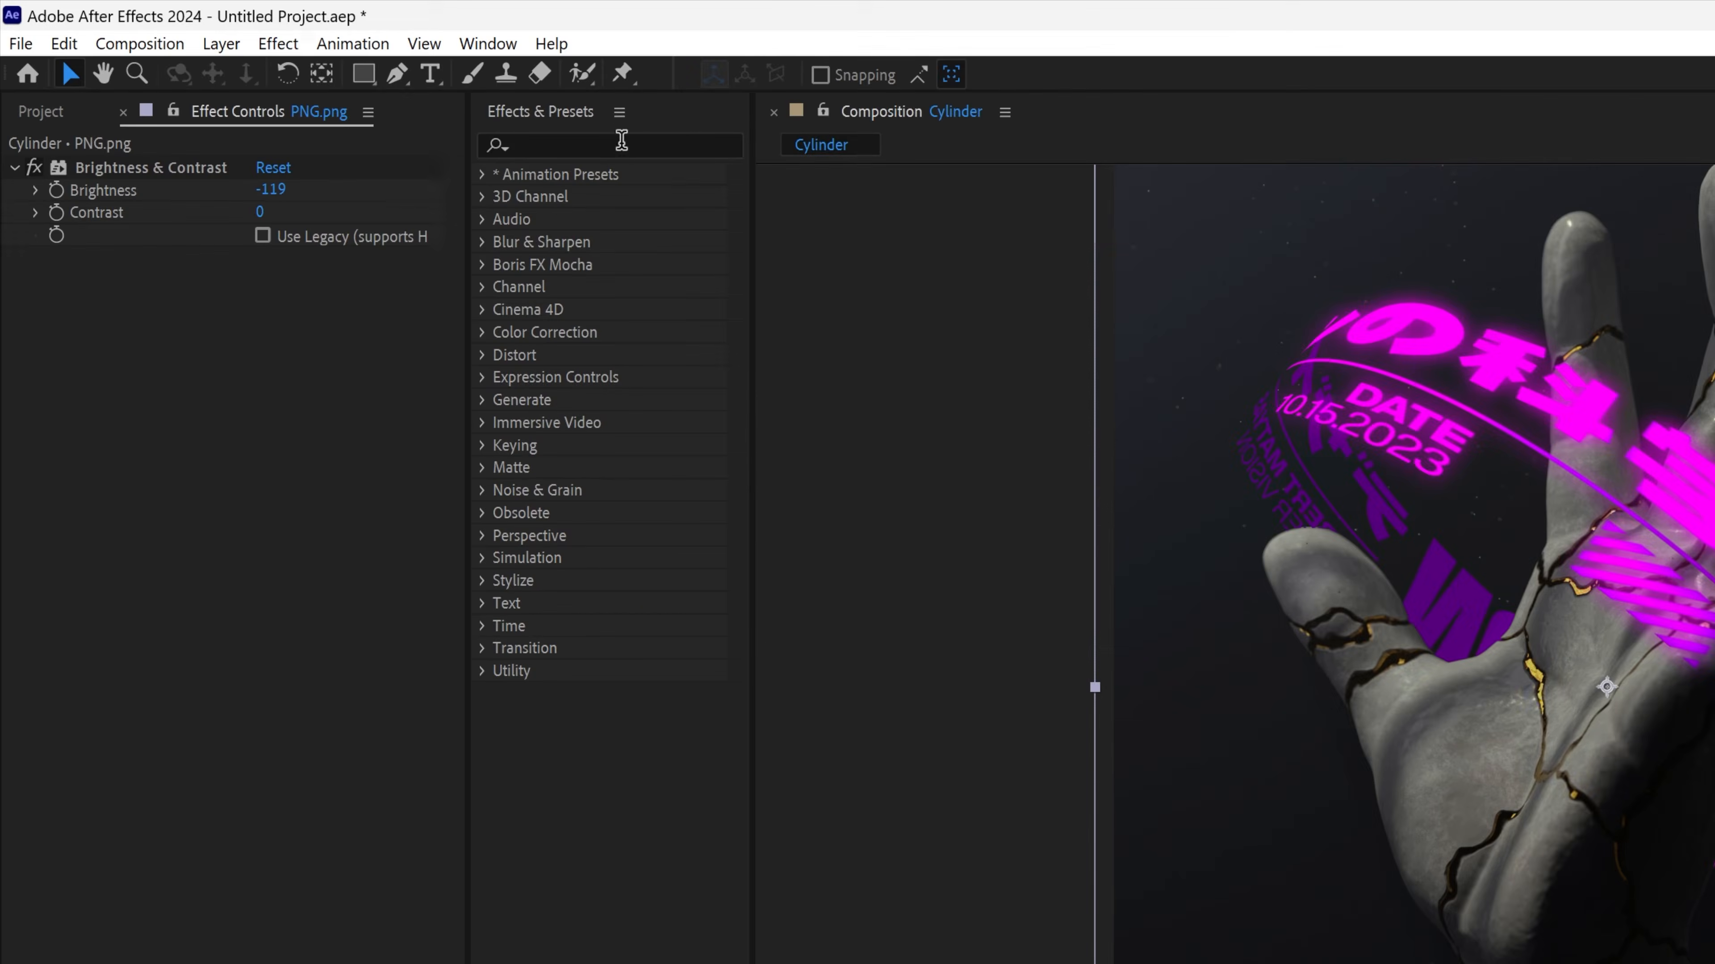
left_click(608, 147)
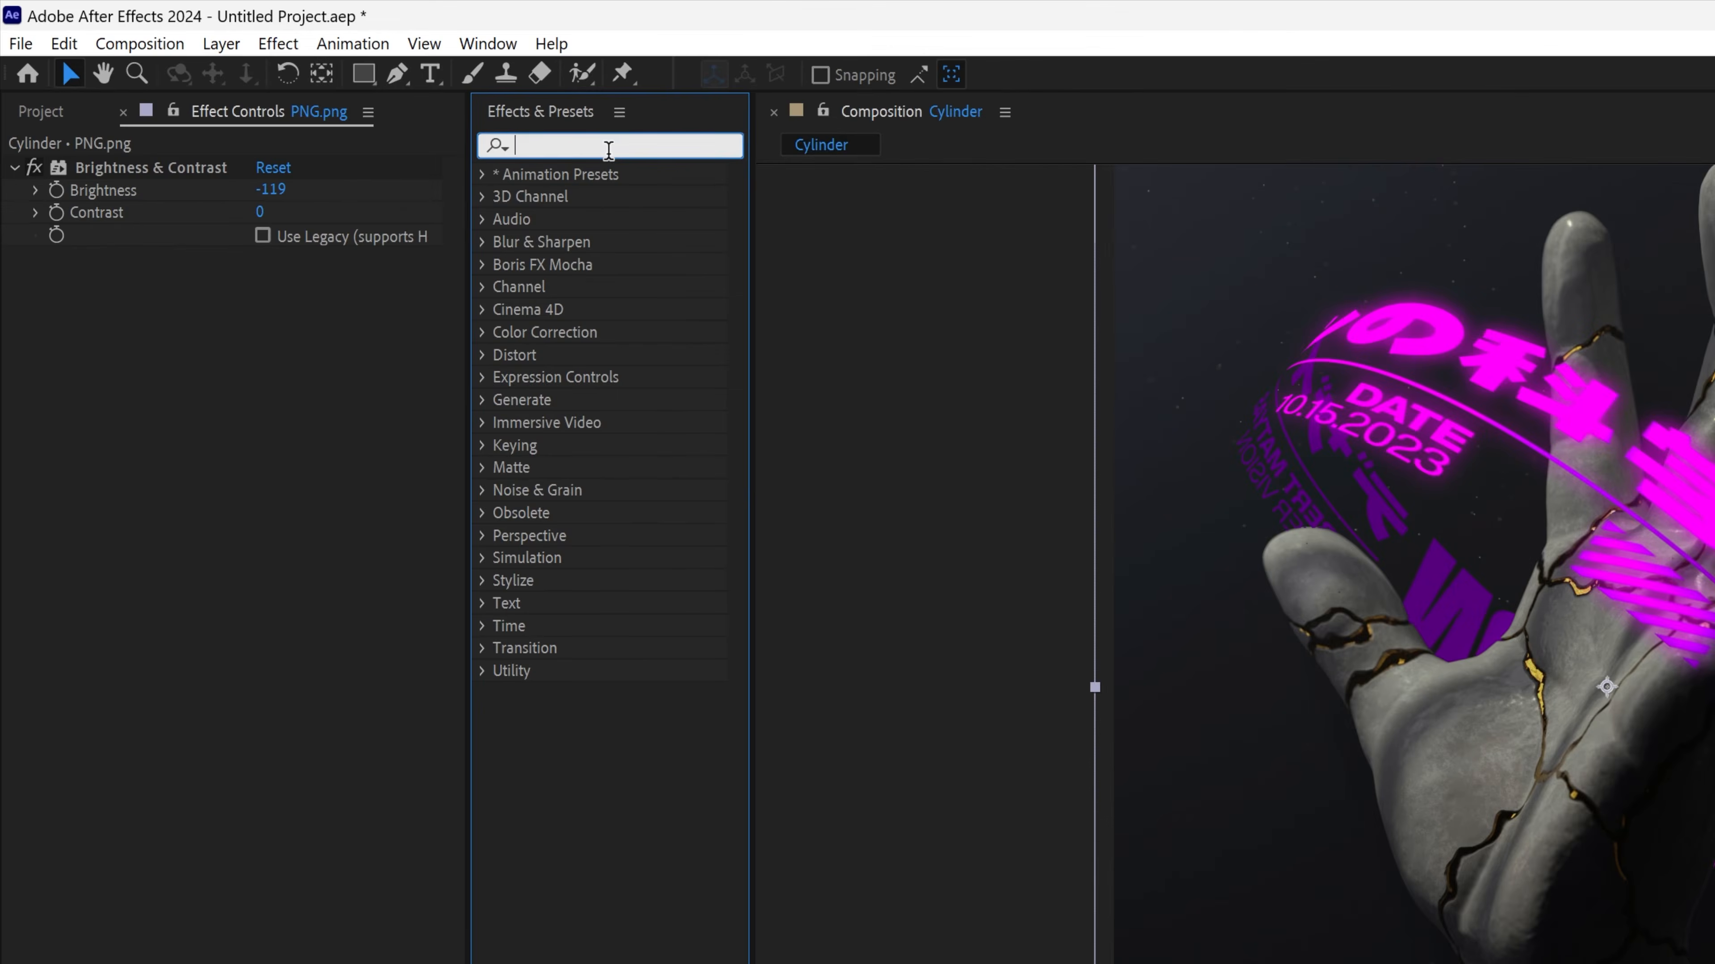
type("colorama")
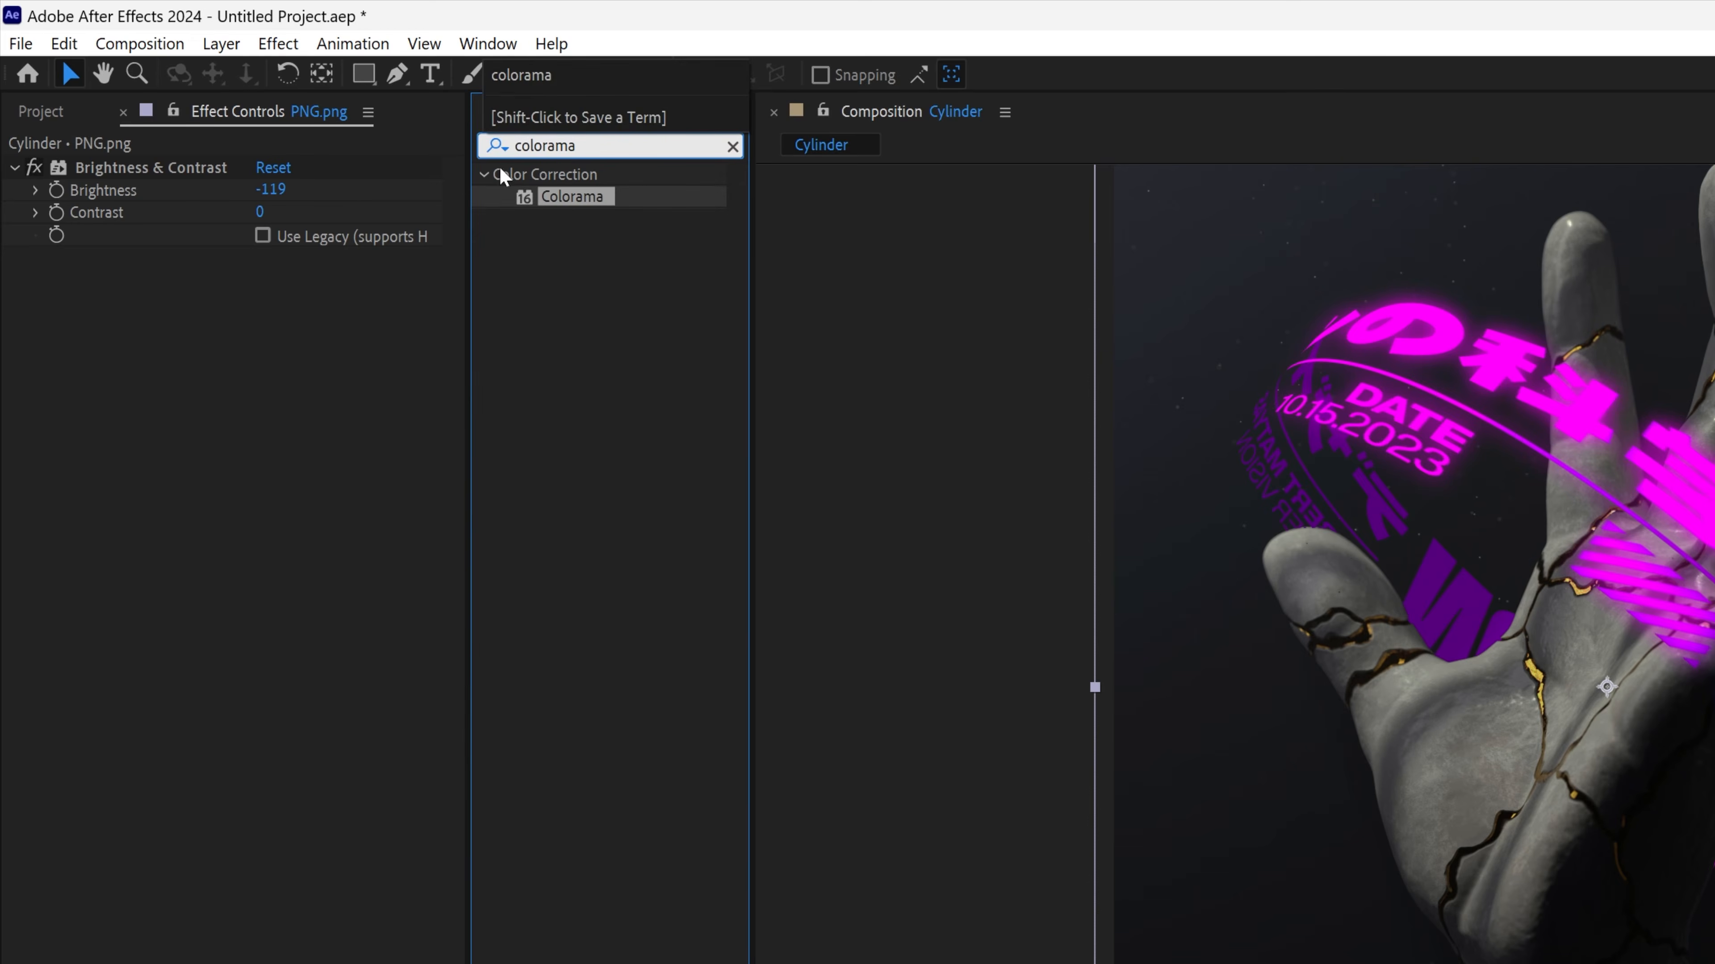
left_click_drag(592, 211, 326, 571)
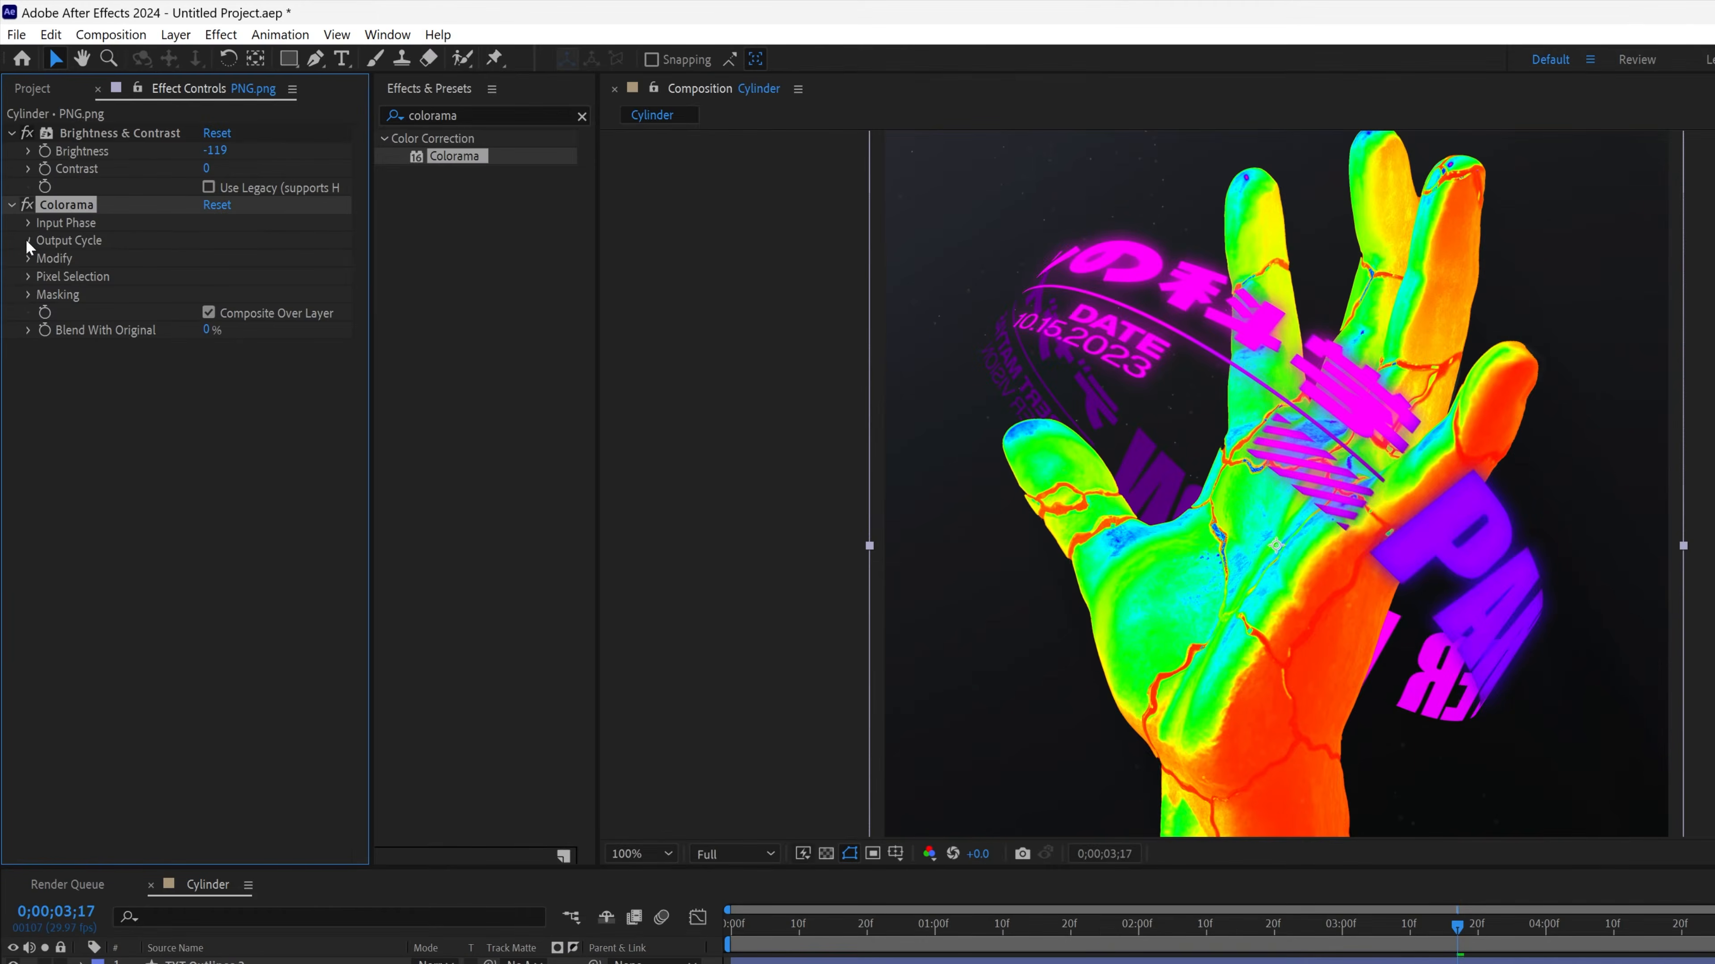
Reduce Colorama's output cycle to blue, magenta and cyan, and reposition these colors around the wheel.
left_click(28, 241)
left_click_drag(204, 297, 297, 321)
left_click_drag(265, 407, 308, 446)
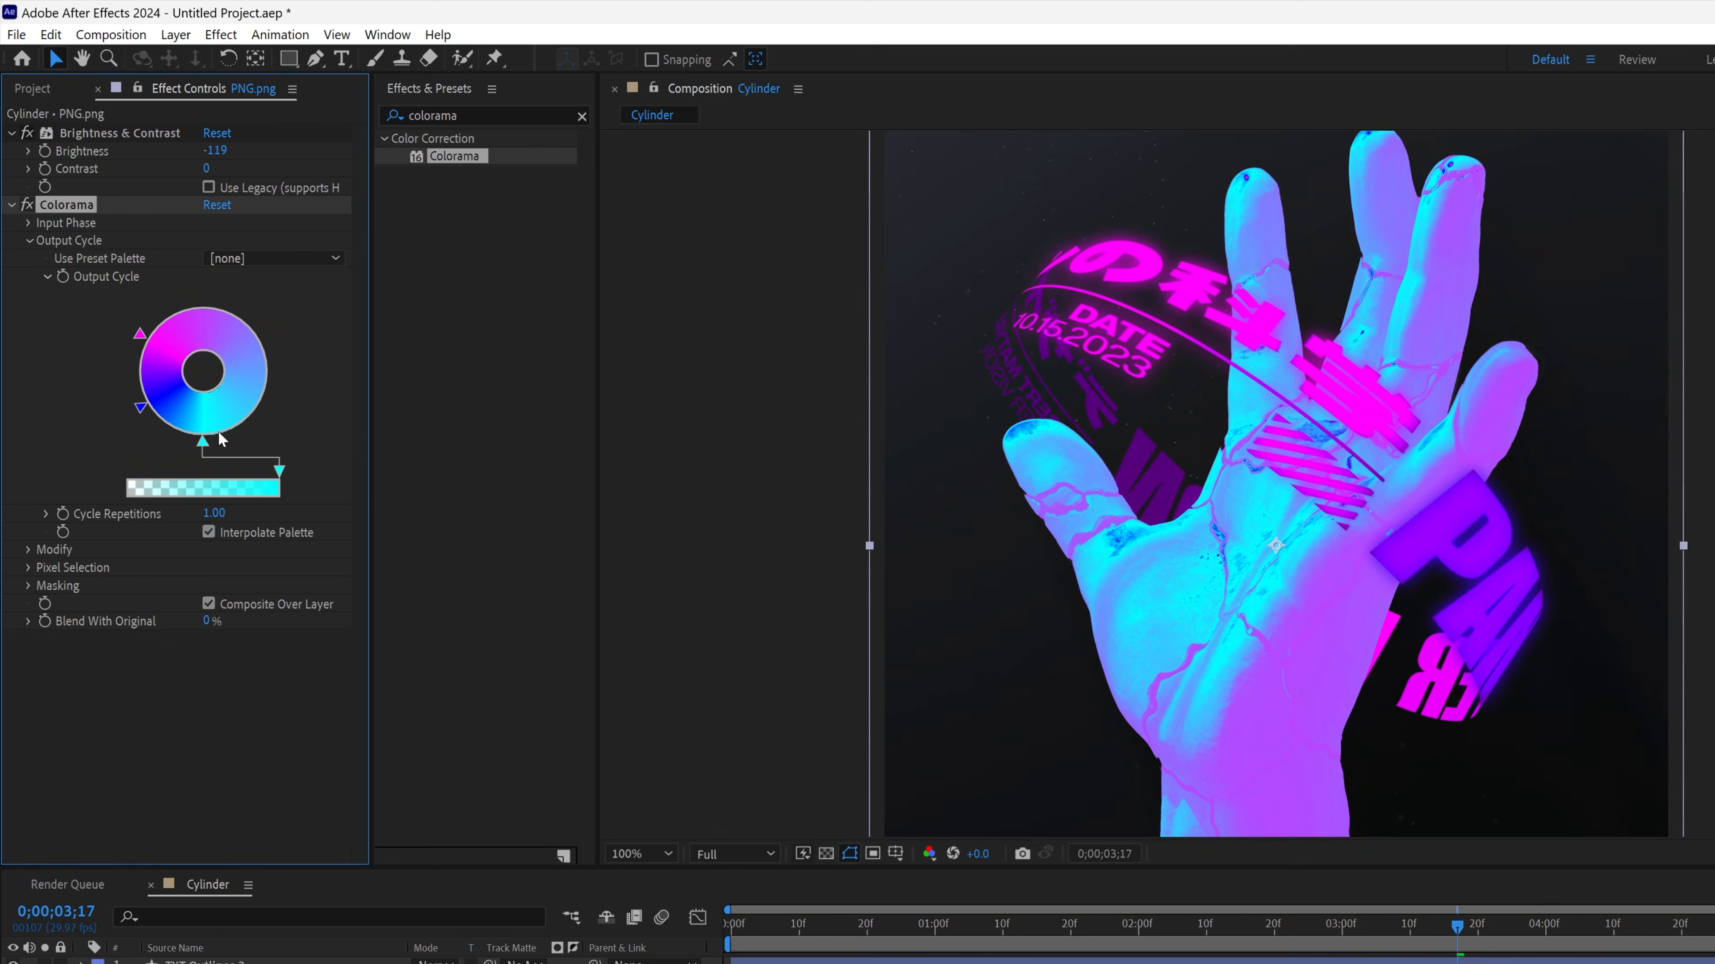
left_click_drag(141, 413, 236, 309)
left_click_drag(141, 338, 283, 383)
left_click_drag(203, 443, 185, 440)
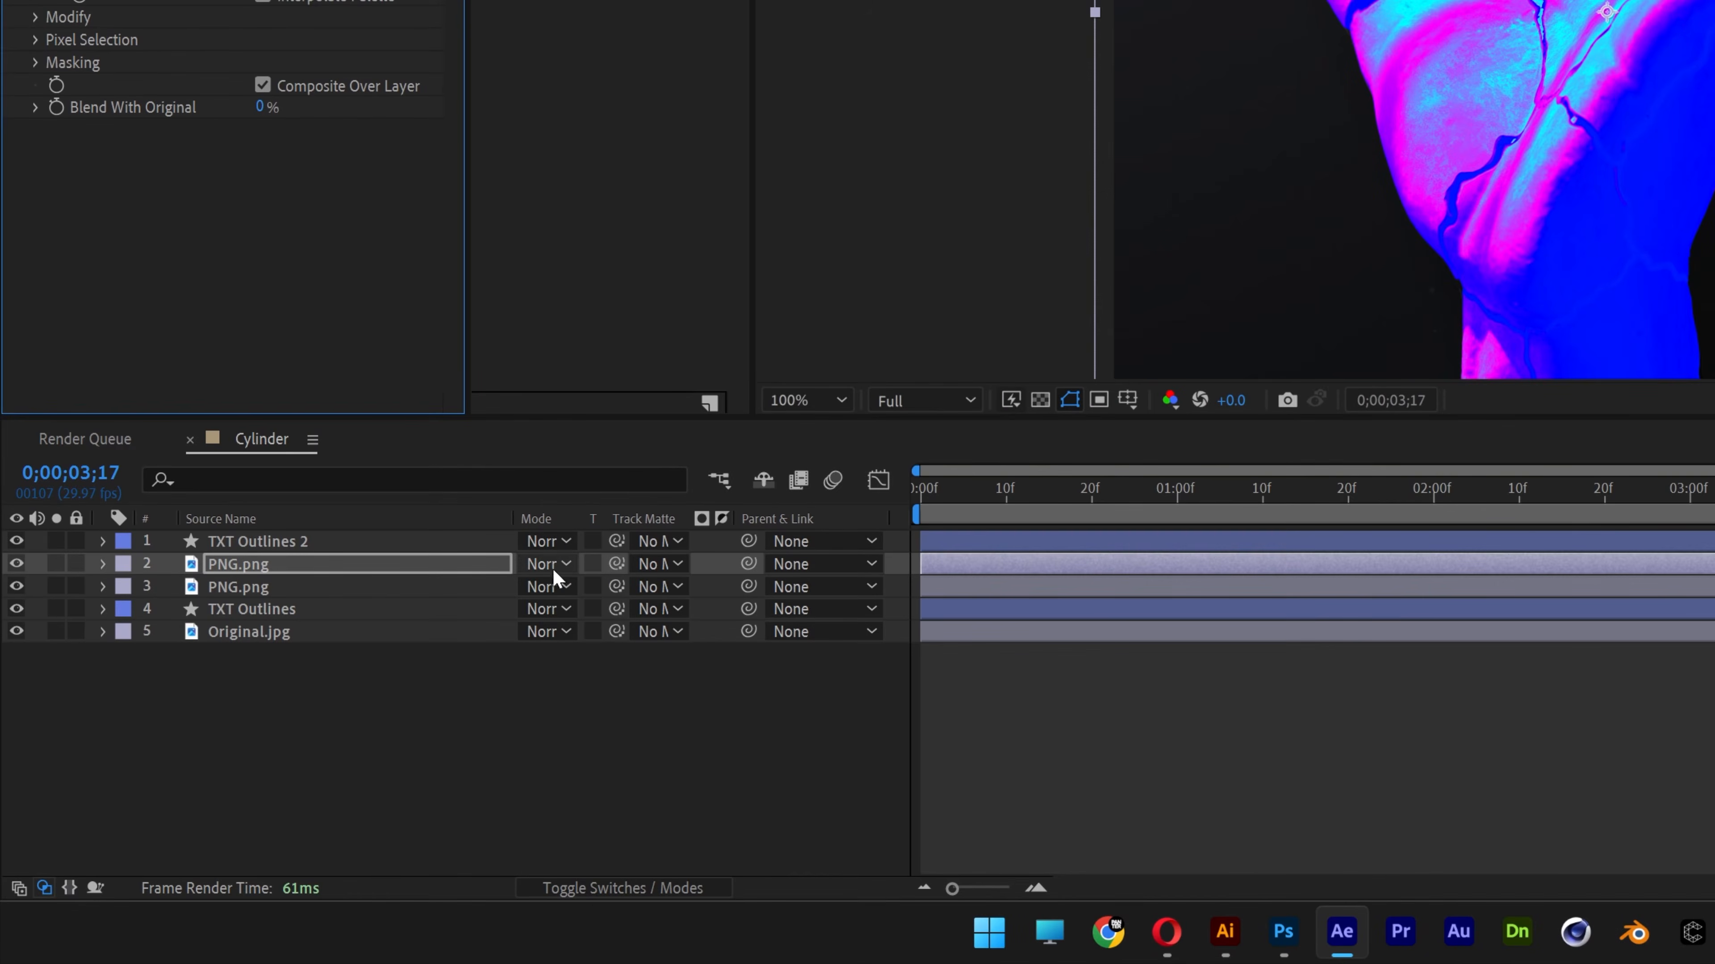
Set the blending mode of the upper PNG.png layer to Overlay.
left_click(433, 963)
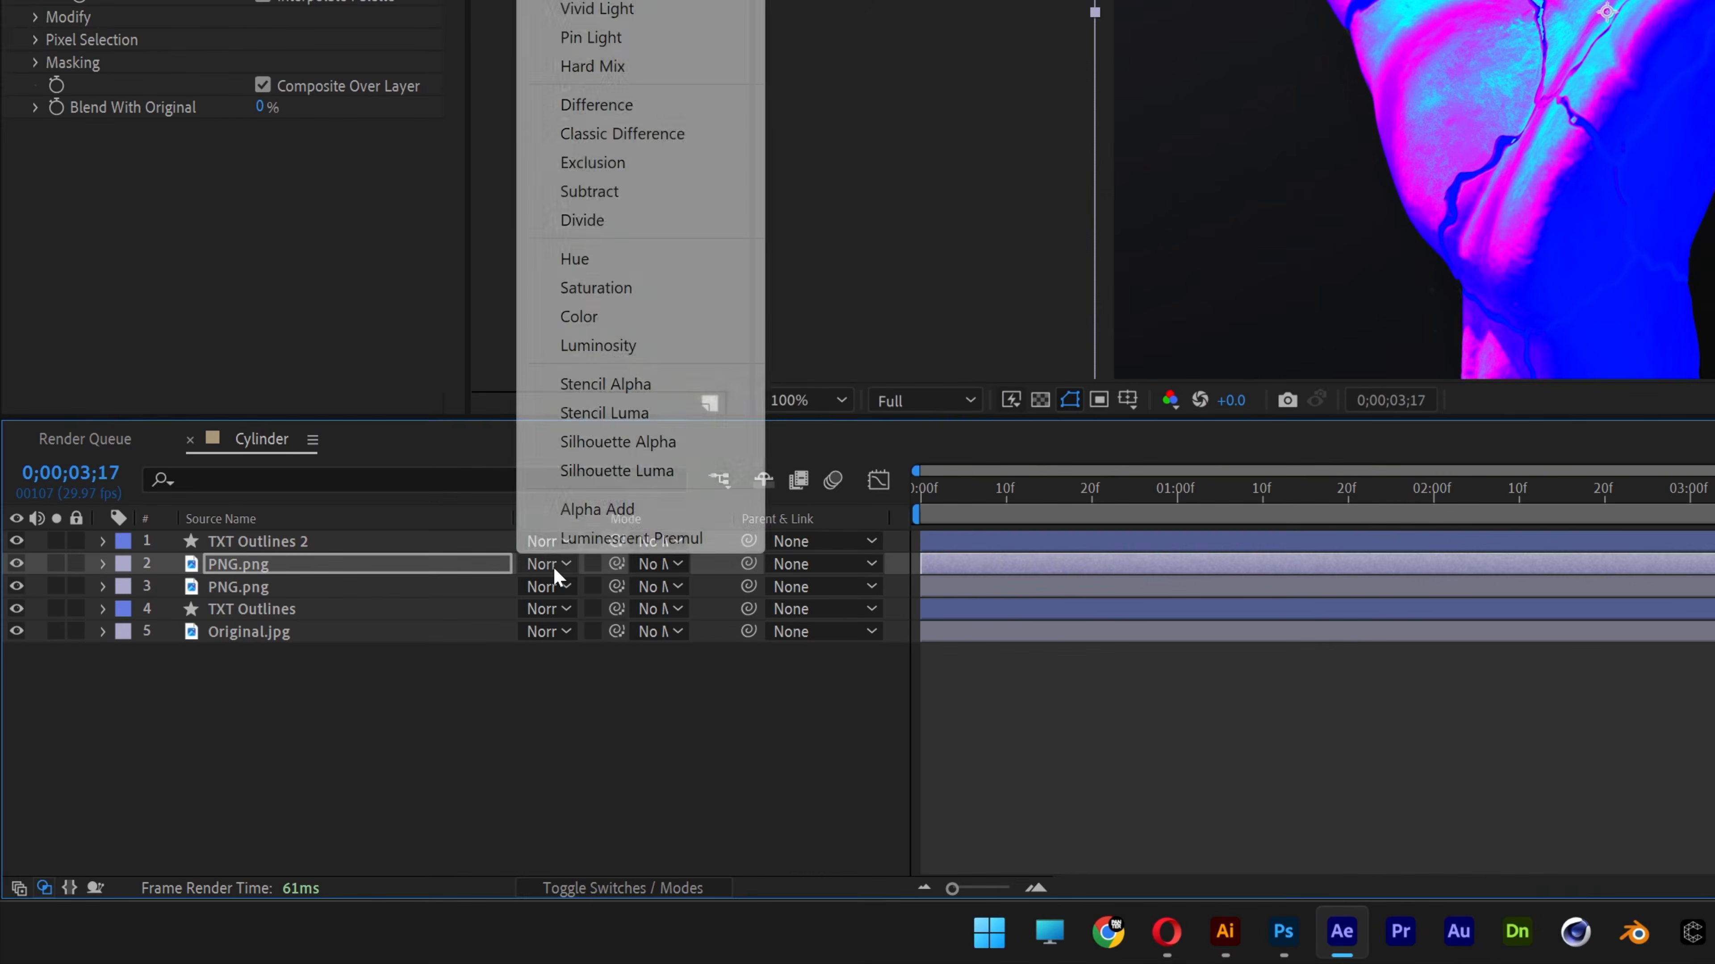
left_click(614, 891)
left_click(622, 891)
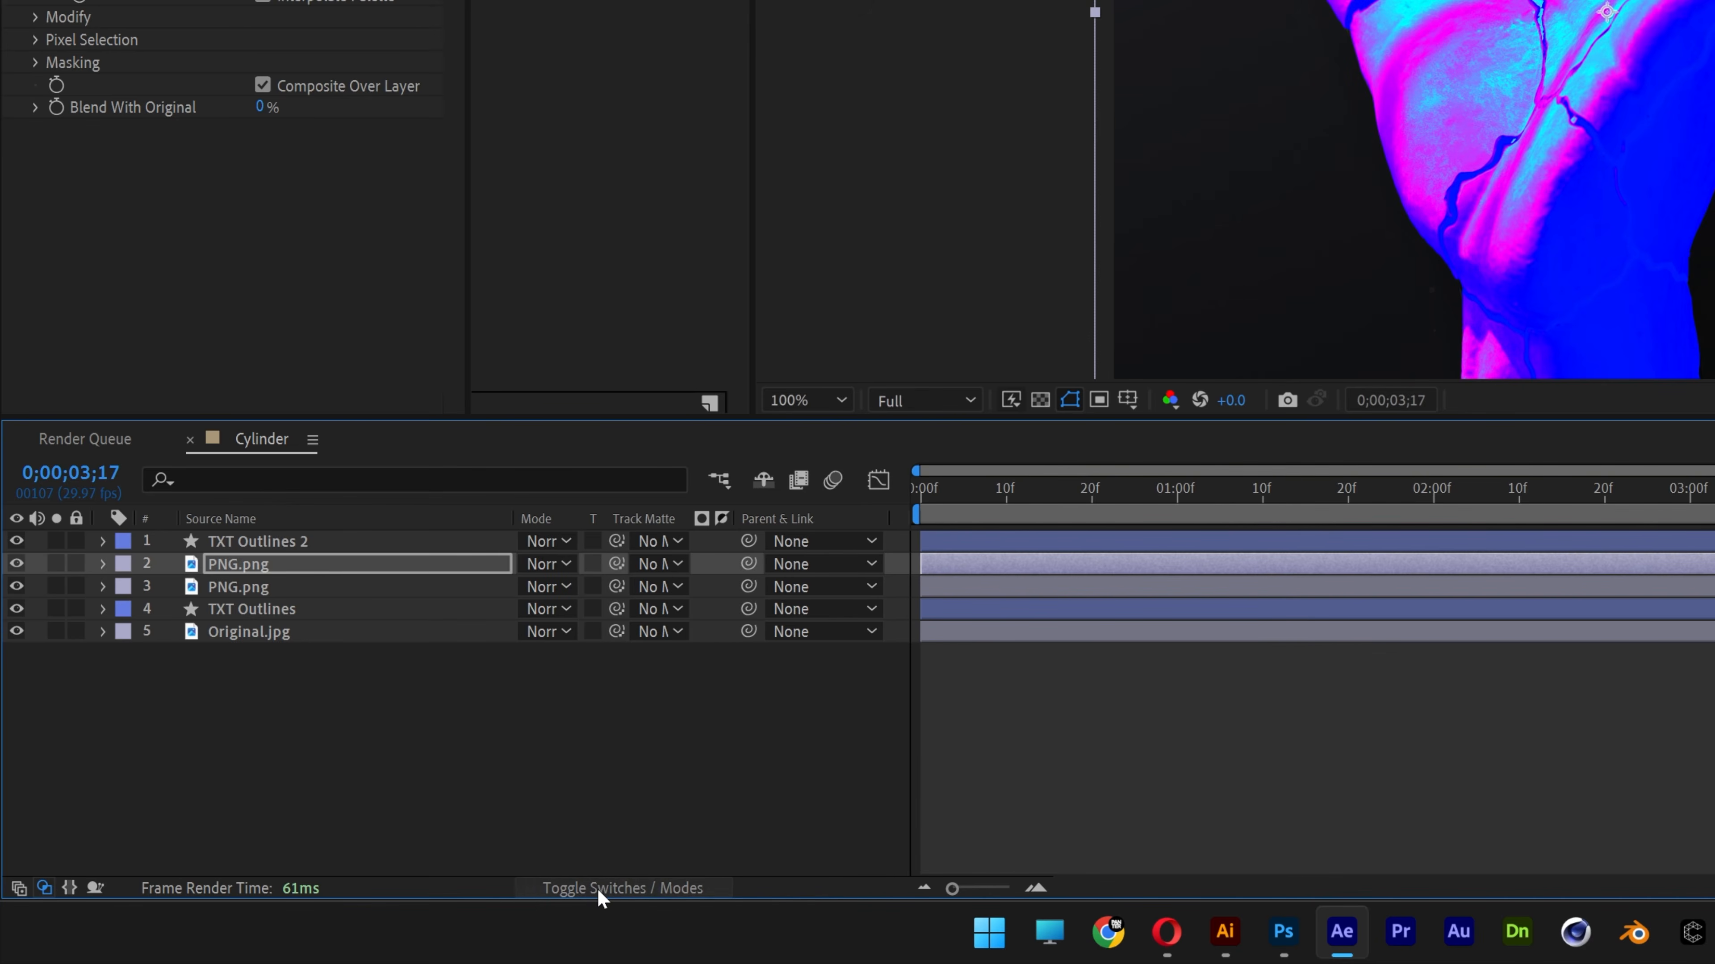
left_click(537, 566)
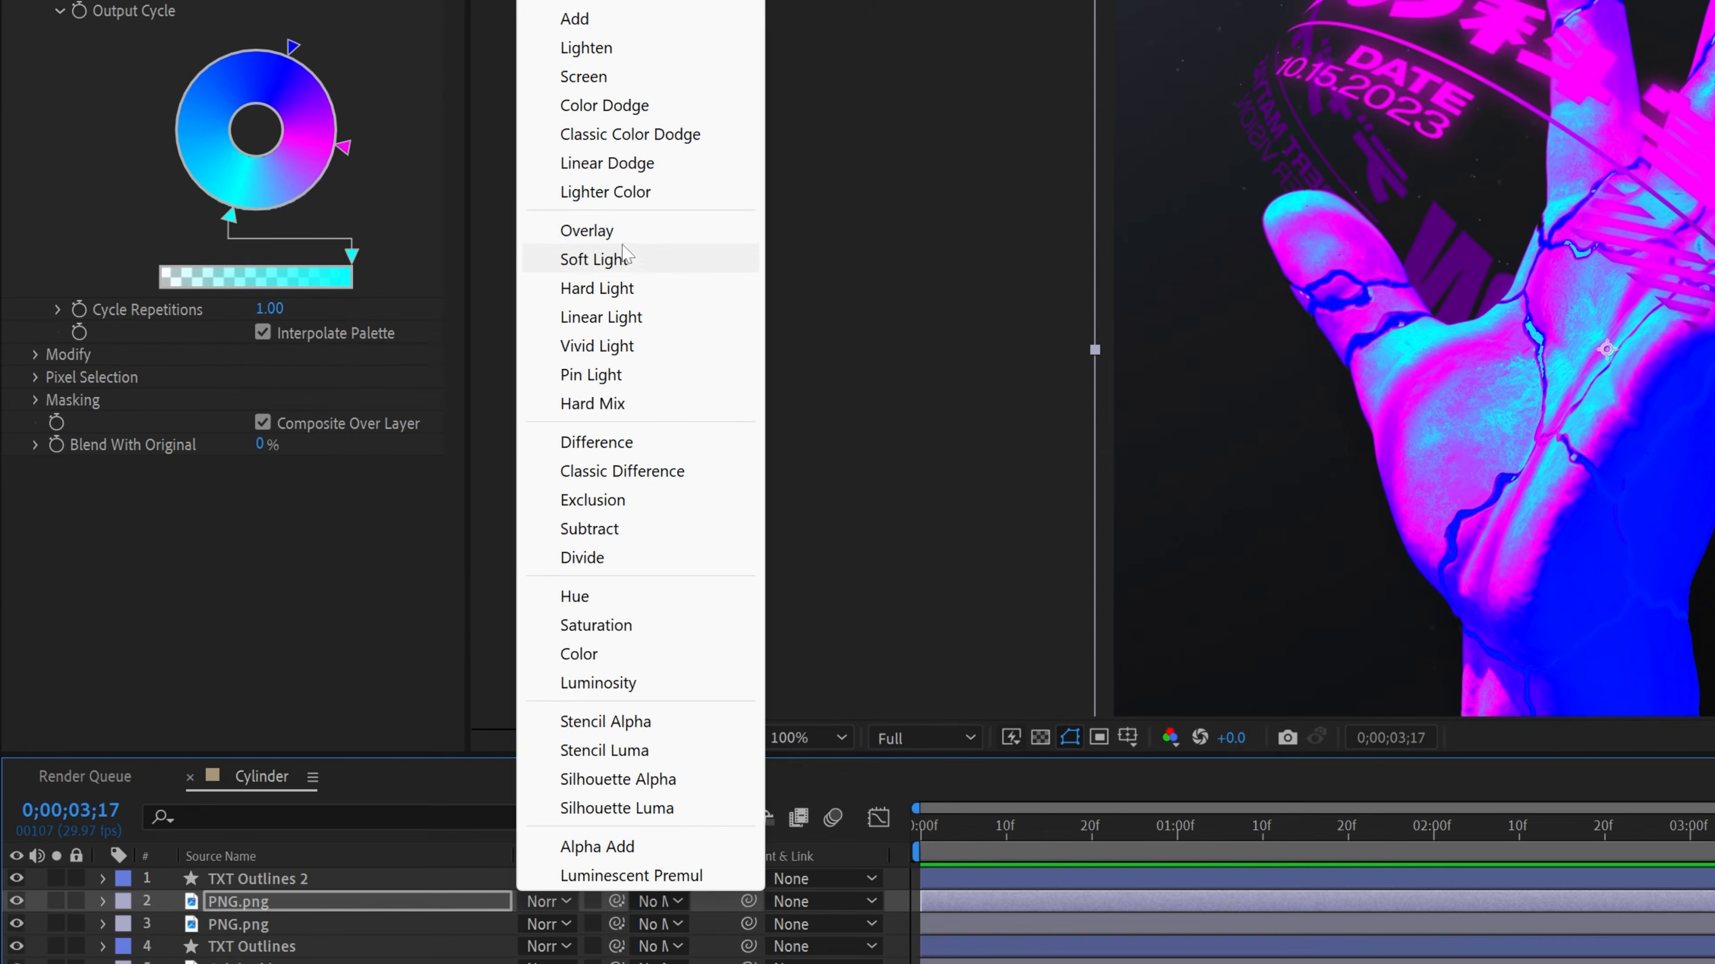
left_click(628, 231)
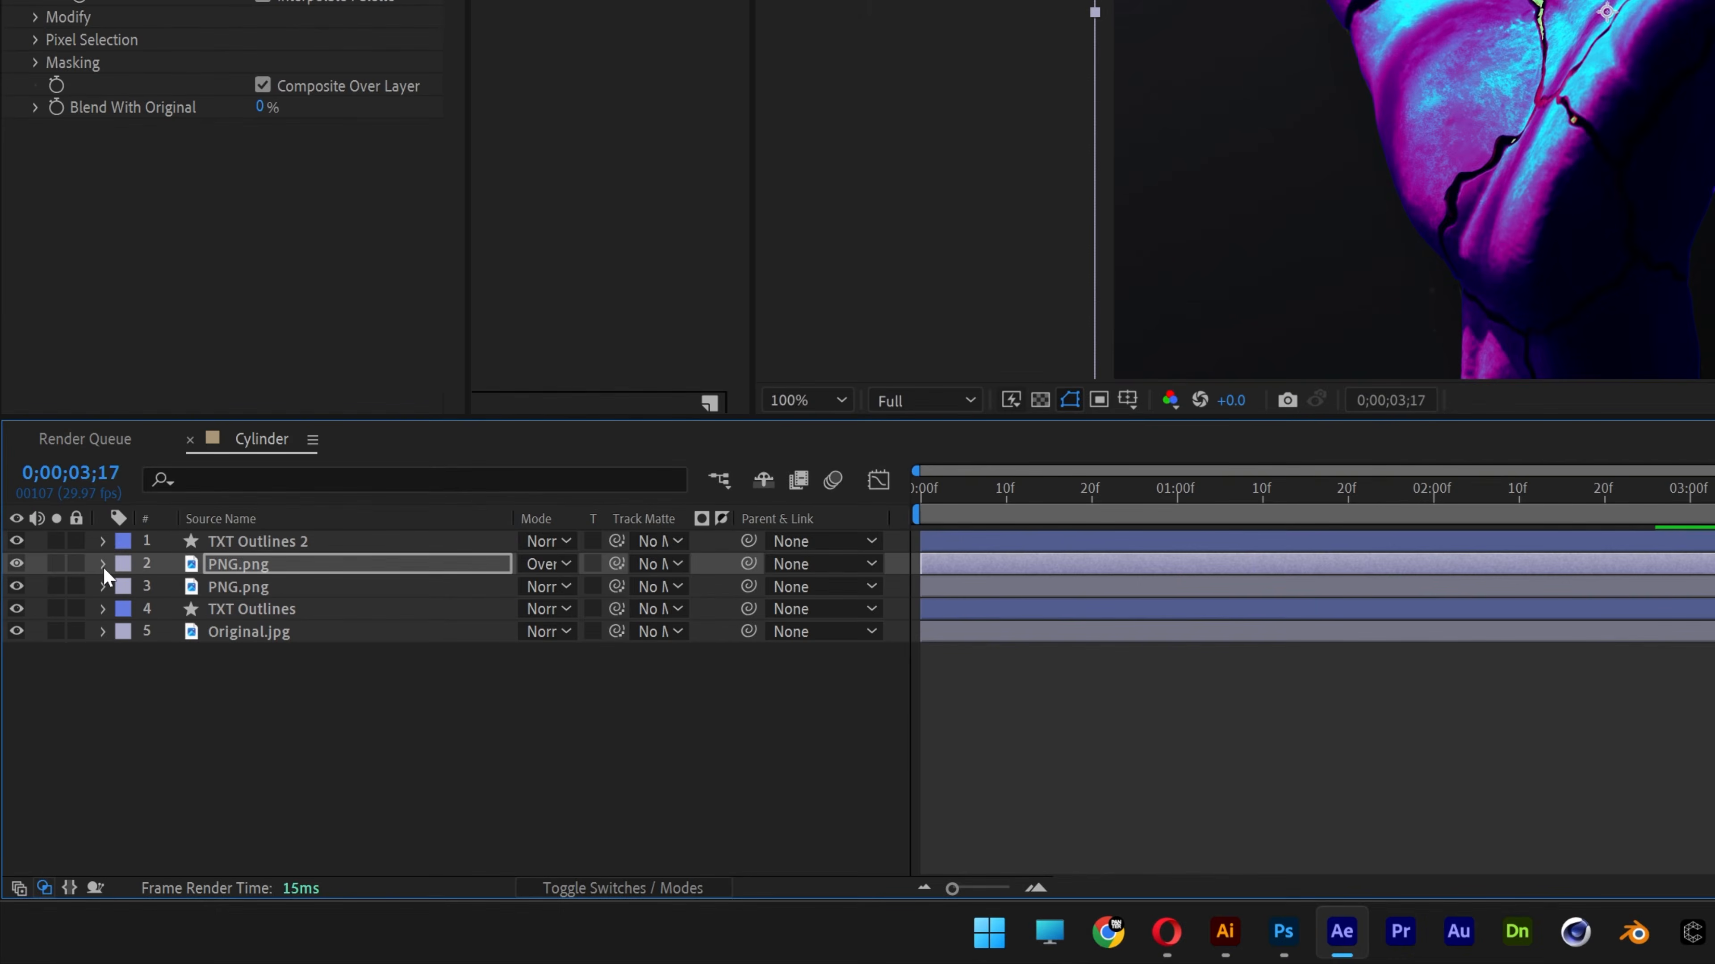
Expand the Transform properties of the upper PNG.png layer to reach its opacity.
left_click(103, 564)
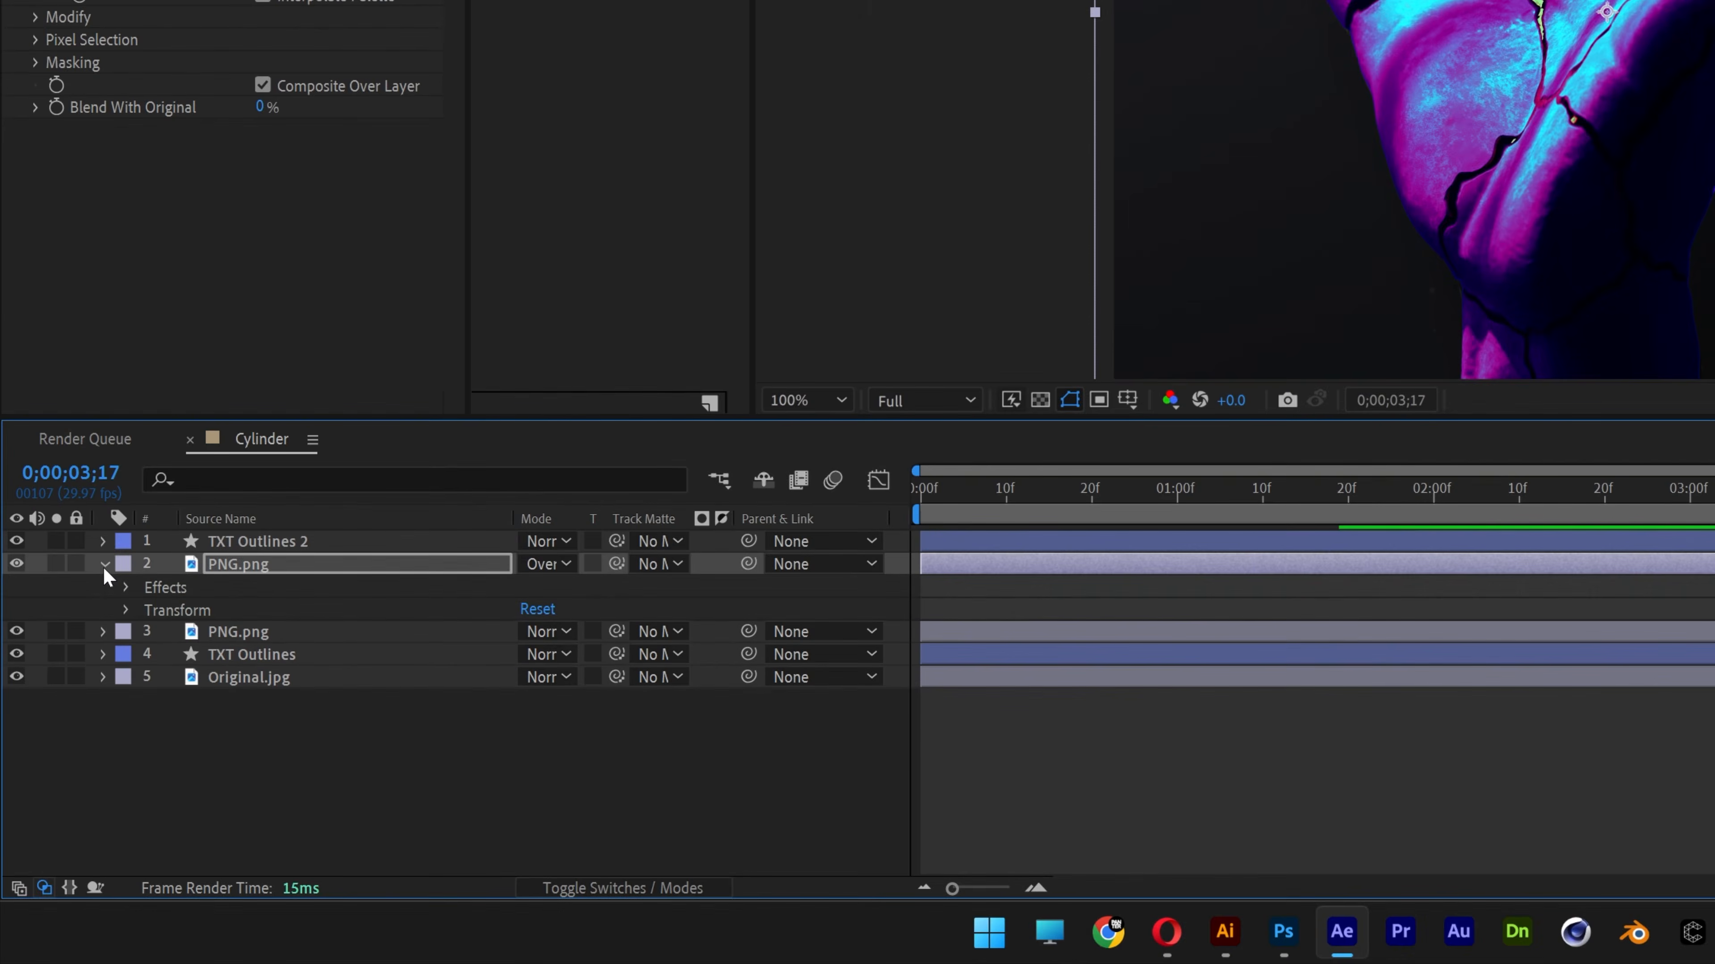
left_click(126, 609)
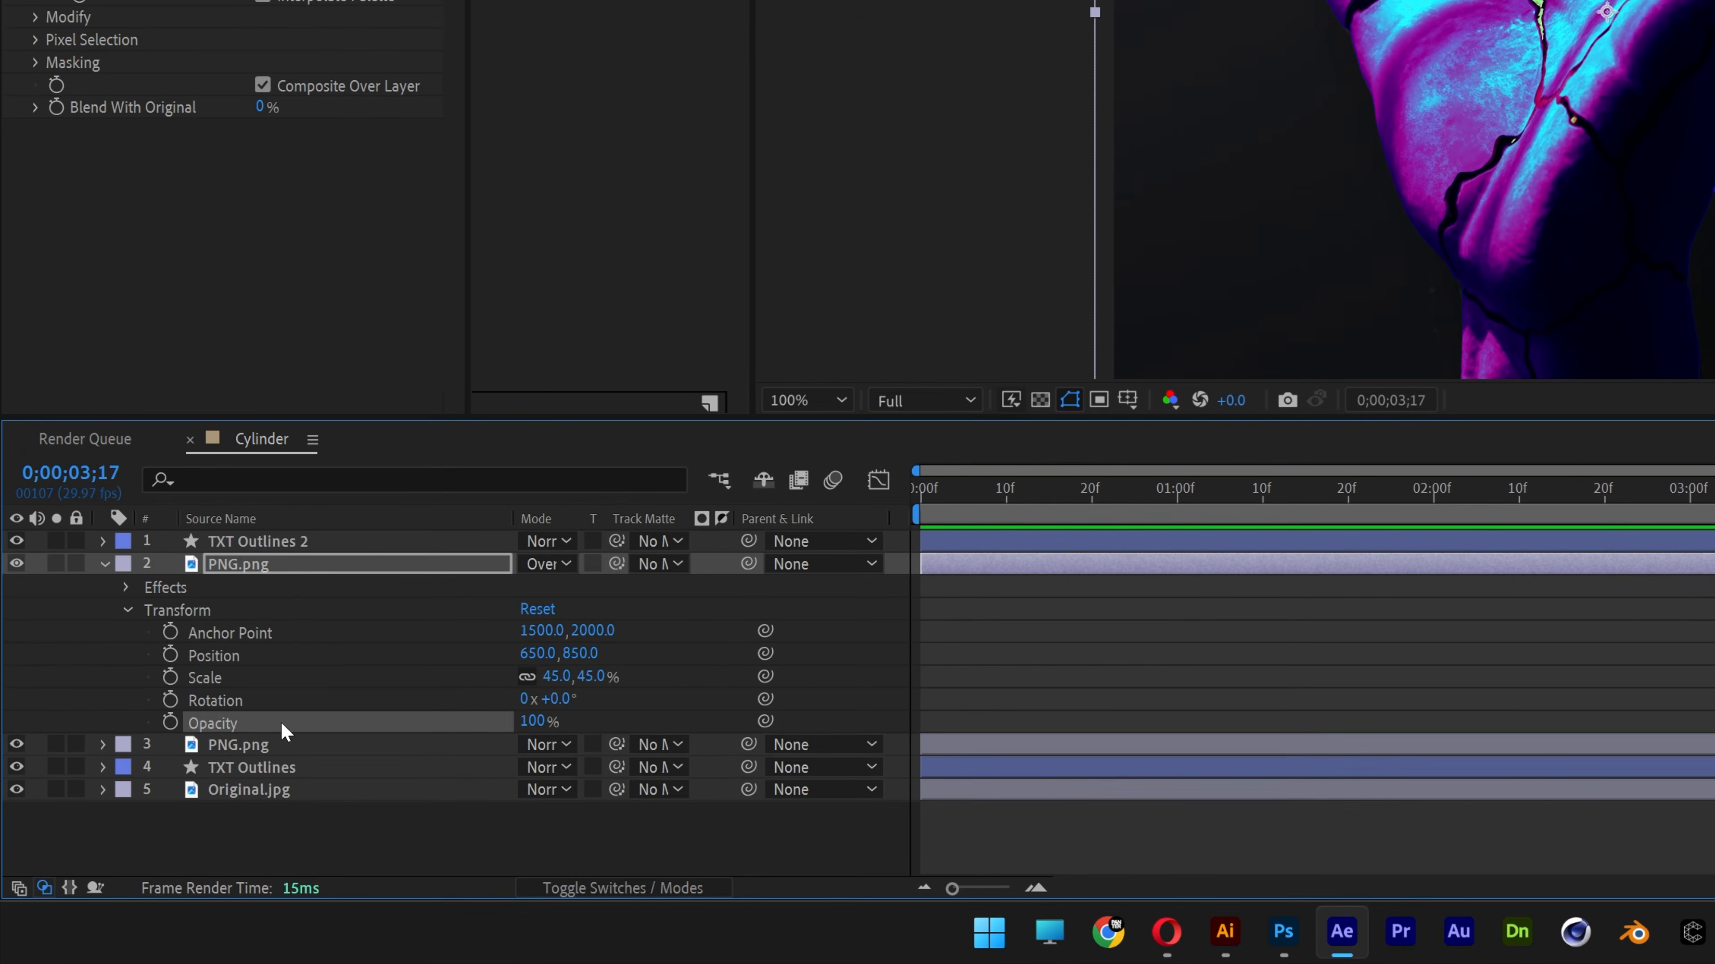